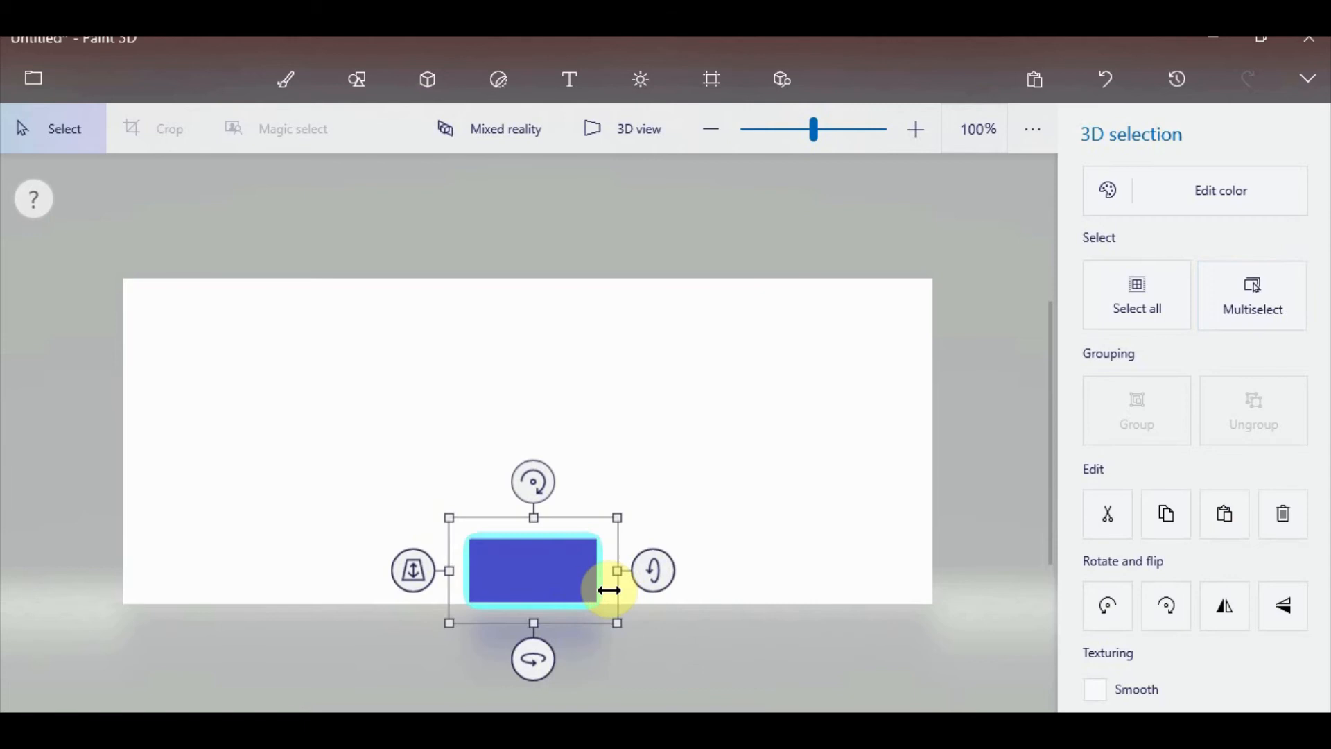
# Duplicate the blue block and stack the copy on top, offset half a block to the right as a second stair.
pyautogui.hotkey('ctrl', 'c')
pyautogui.hotkey('ctrl', 'v')
pyautogui.moveTo(548, 586); pyautogui.dragTo(593, 512)
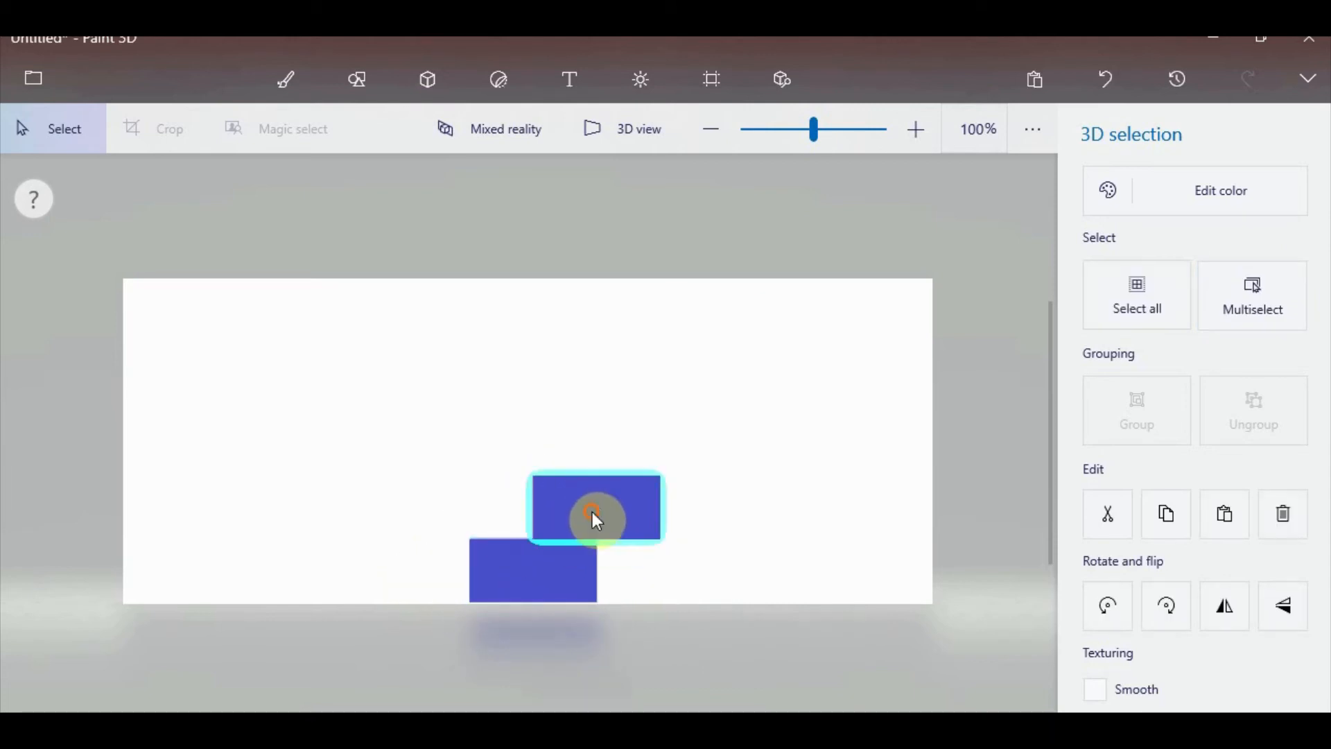
pyautogui.click(476, 676)
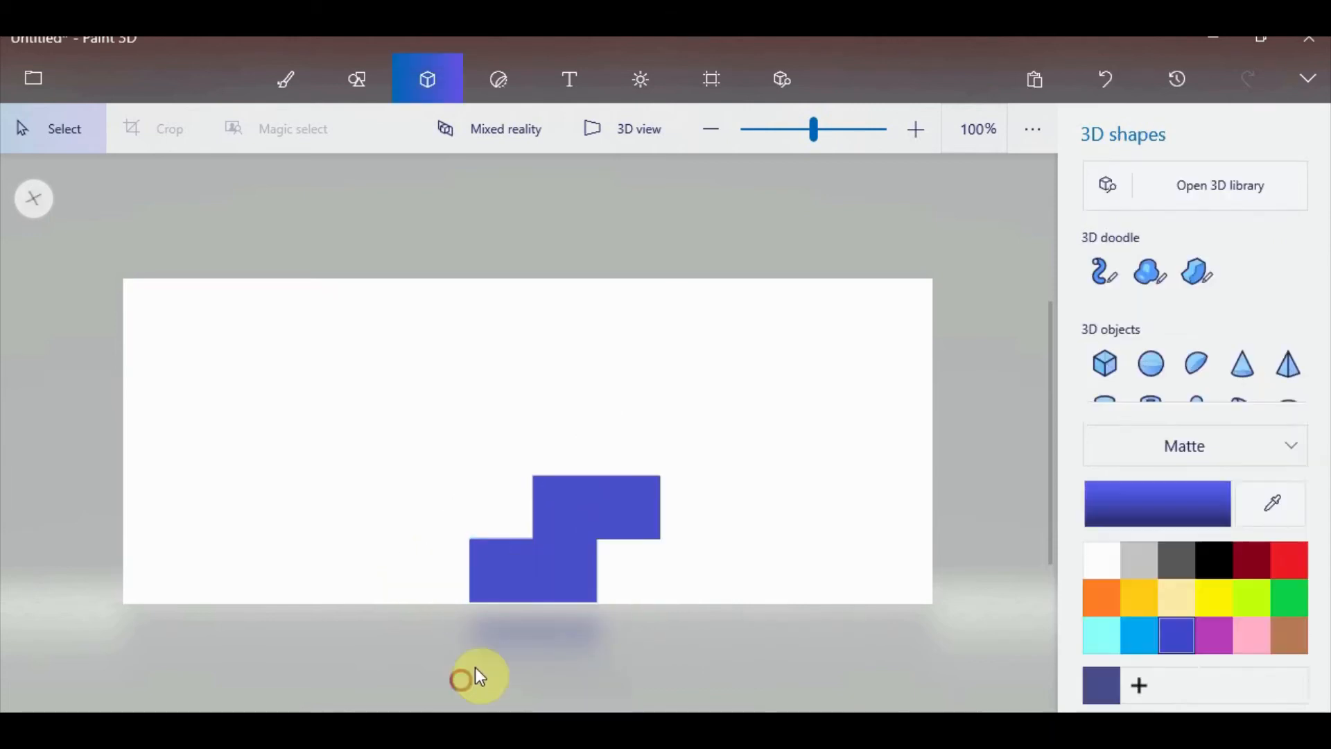
# Duplicate both blocks together and place the pair up and to the right as the third and fourth stairs.
pyautogui.click(544, 589)
pyautogui.click(659, 488)
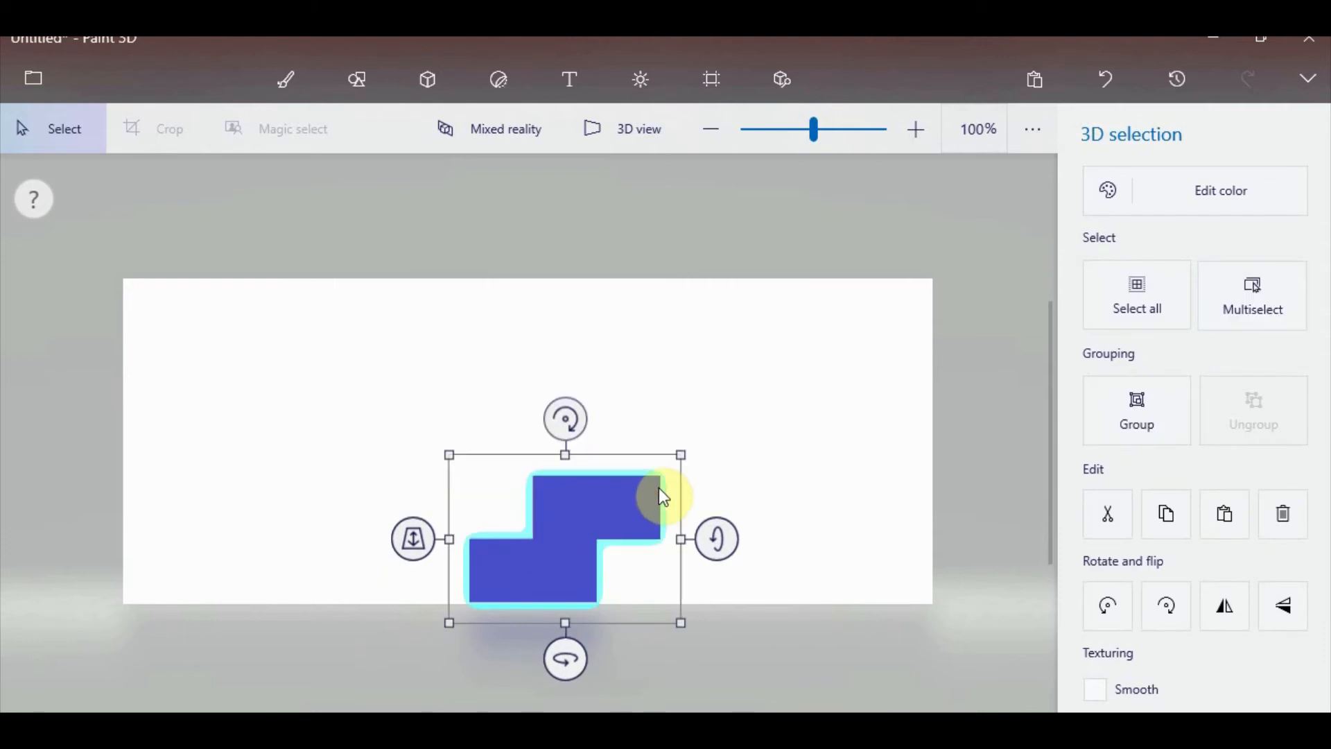
pyautogui.hotkey('ctrl', 'c')
pyautogui.hotkey('ctrl', 'v')
pyautogui.moveTo(584, 525); pyautogui.dragTo(710, 399)
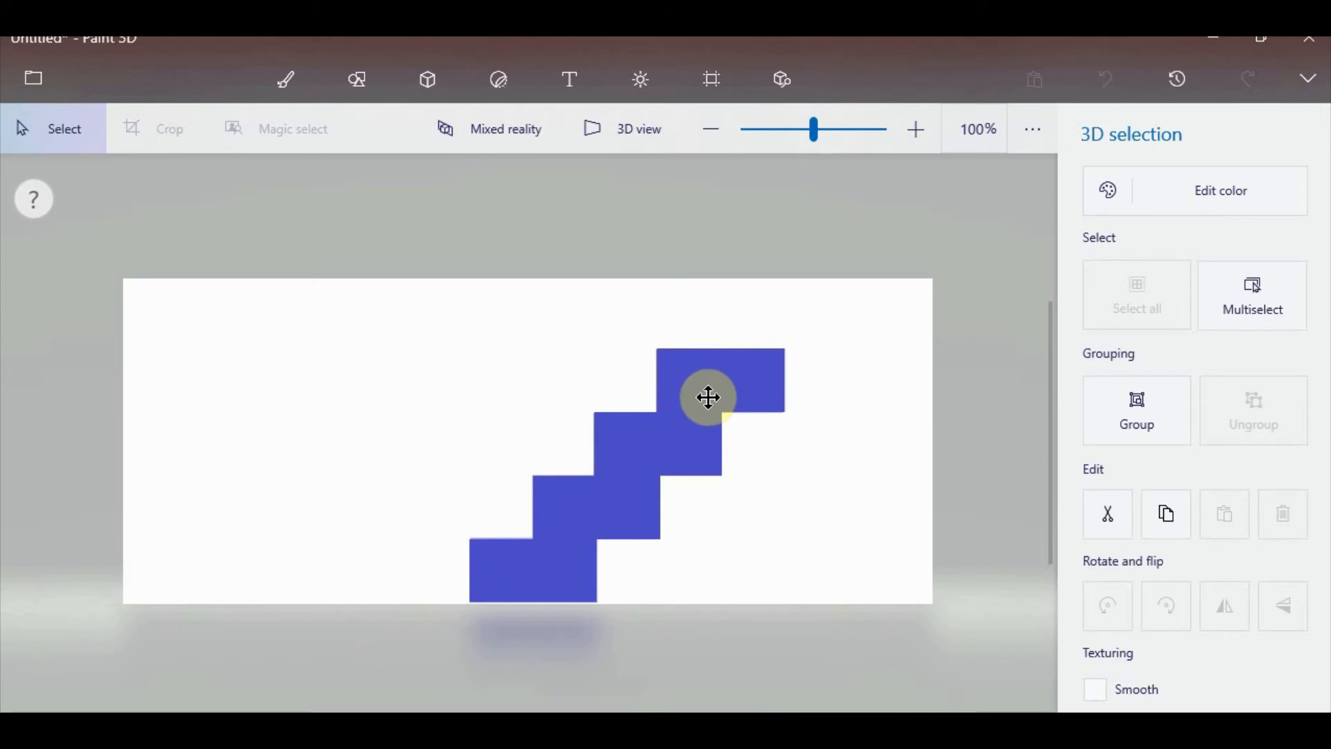
pyautogui.moveTo(708, 398); pyautogui.dragTo(706, 402)
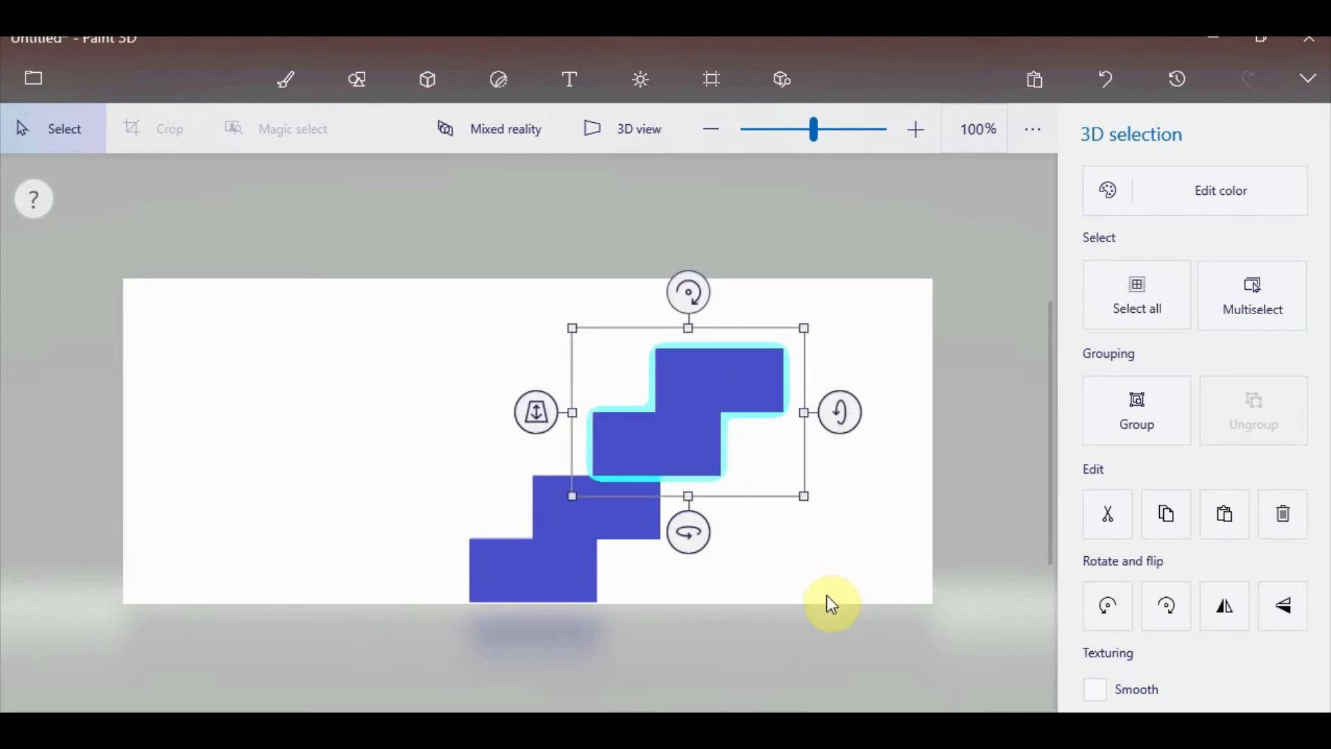
pyautogui.click(794, 640)
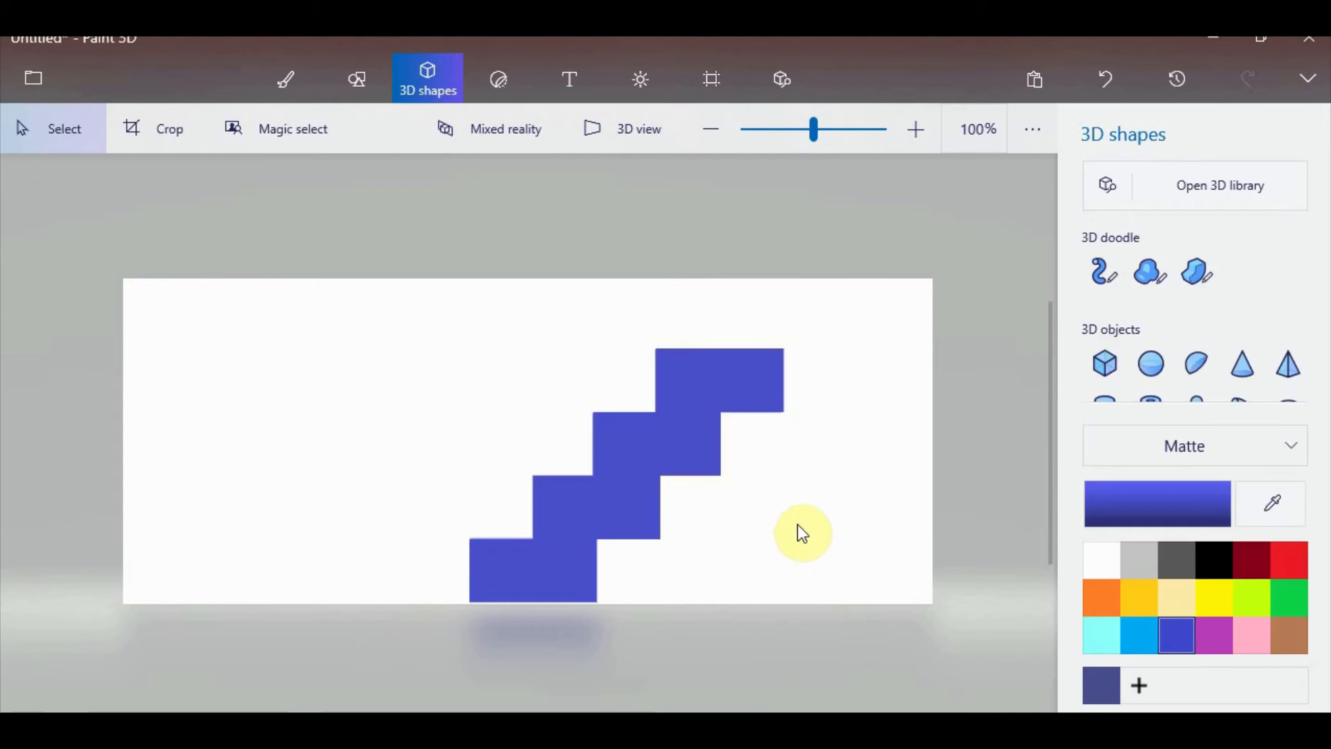
# Duplicate the top block and place the copy half a block up-right as the fifth stair.
pyautogui.click(772, 385)
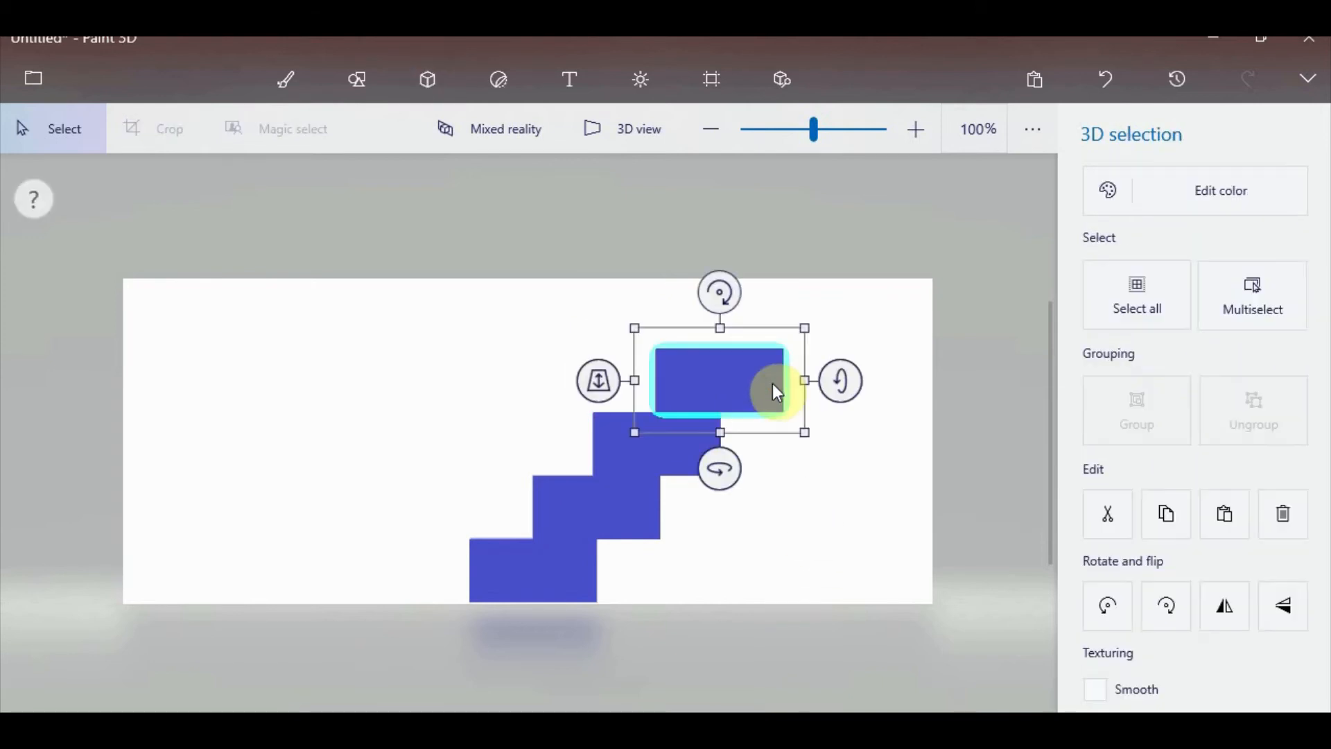
pyautogui.moveTo(774, 386); pyautogui.dragTo(804, 332)
pyautogui.click(852, 617)
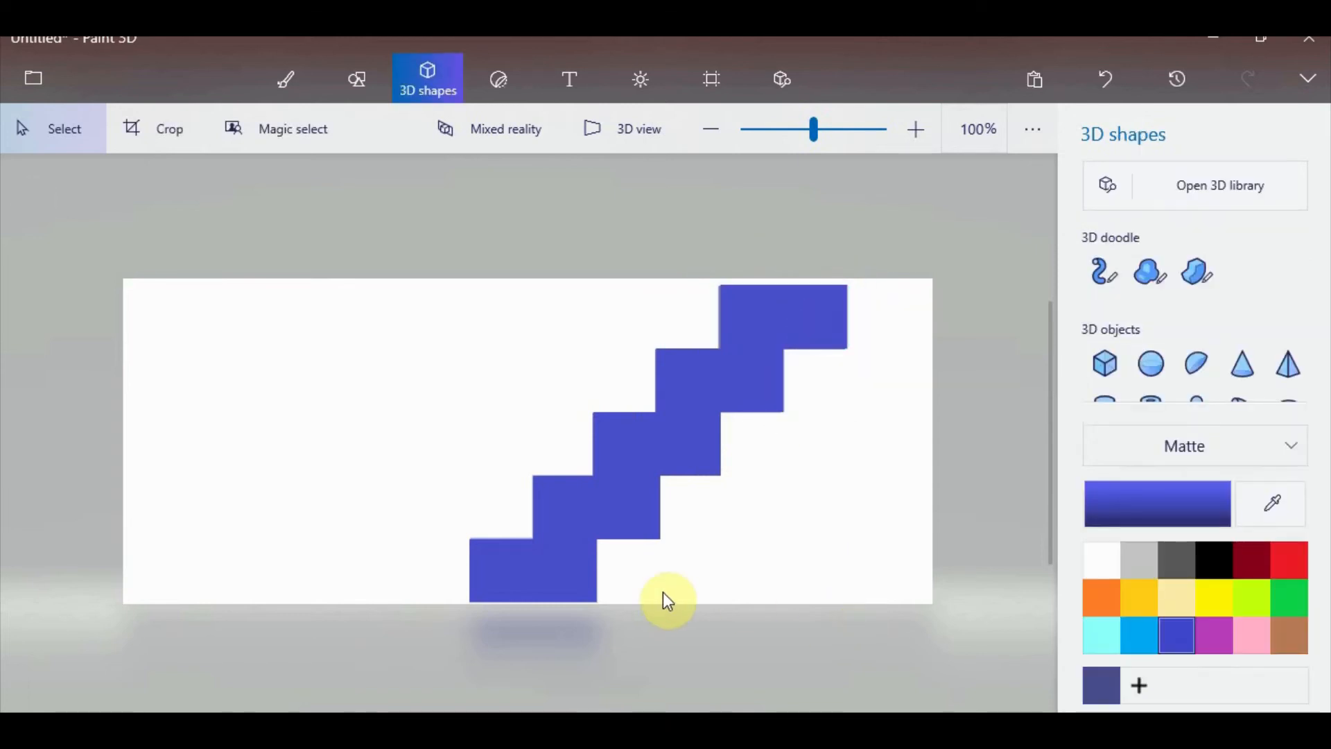
# Stretch the fourth stair block rightward to line up with the top block's right edge.
pyautogui.click(774, 381)
pyautogui.moveTo(805, 381); pyautogui.dragTo(841, 381)
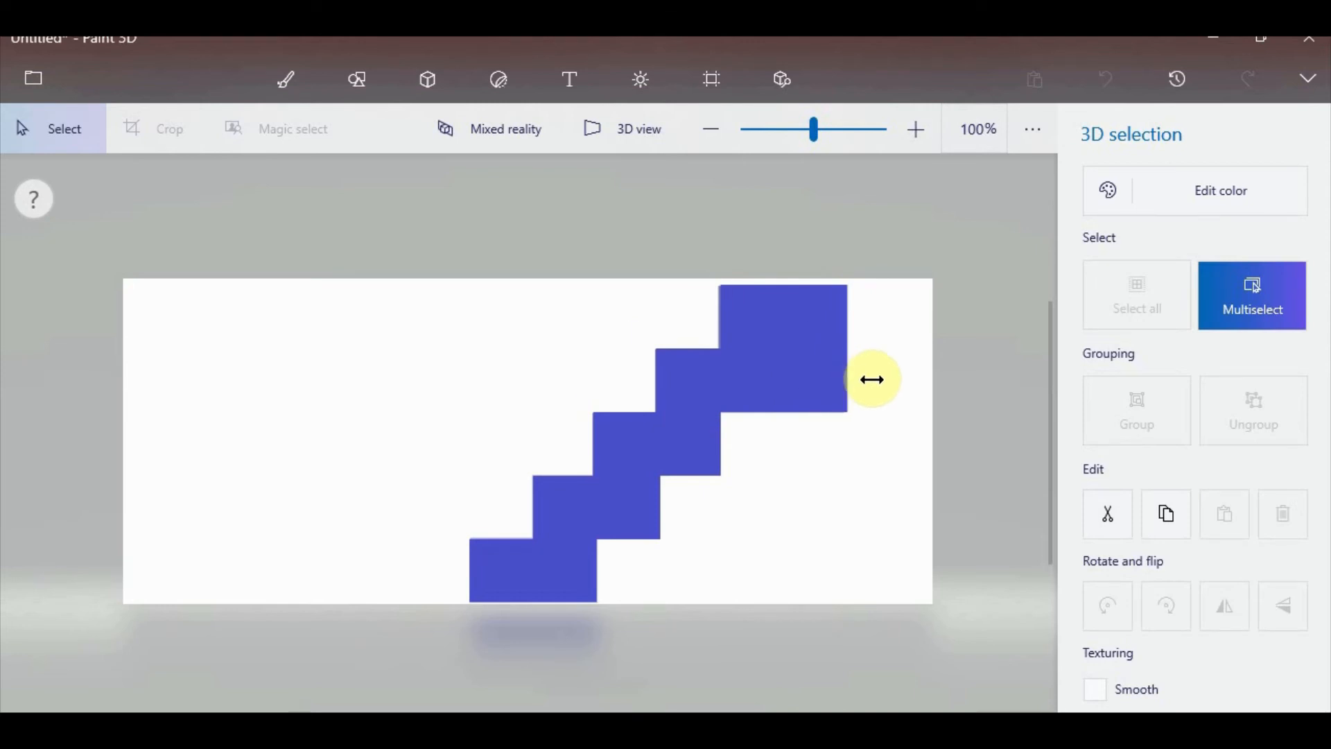
pyautogui.moveTo(873, 379); pyautogui.dragTo(873, 379)
# Stretch the middle stair block rightward and fine-tune its right edge flush with the blocks above.
pyautogui.click(697, 465)
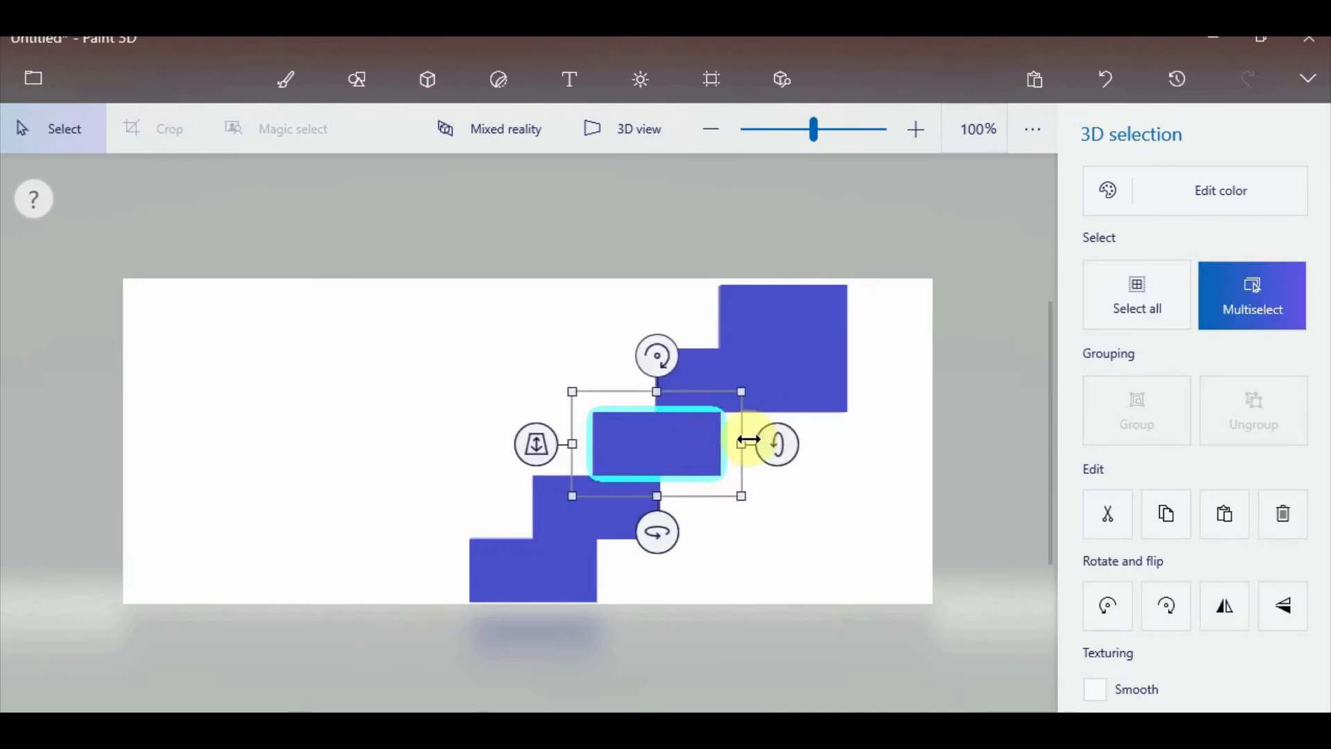
pyautogui.moveTo(746, 446); pyautogui.dragTo(866, 454)
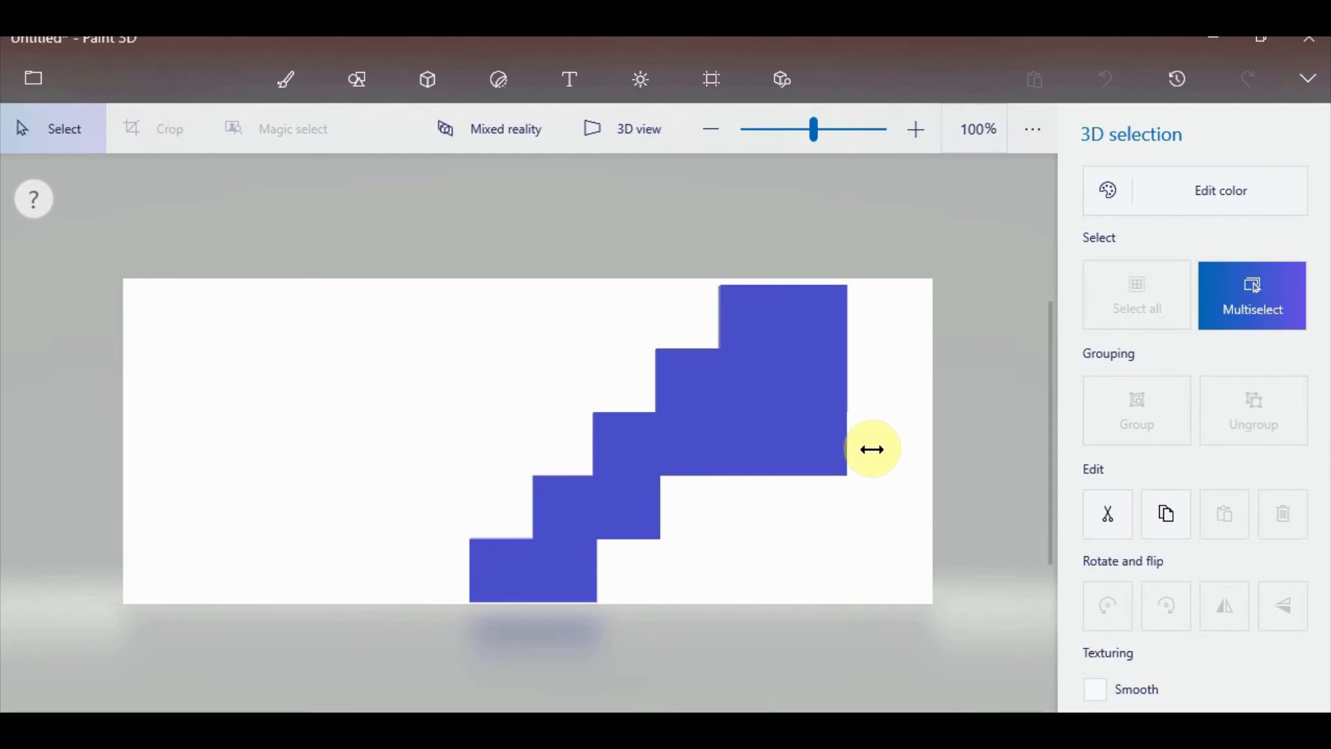
pyautogui.click(873, 449)
pyautogui.click(894, 551)
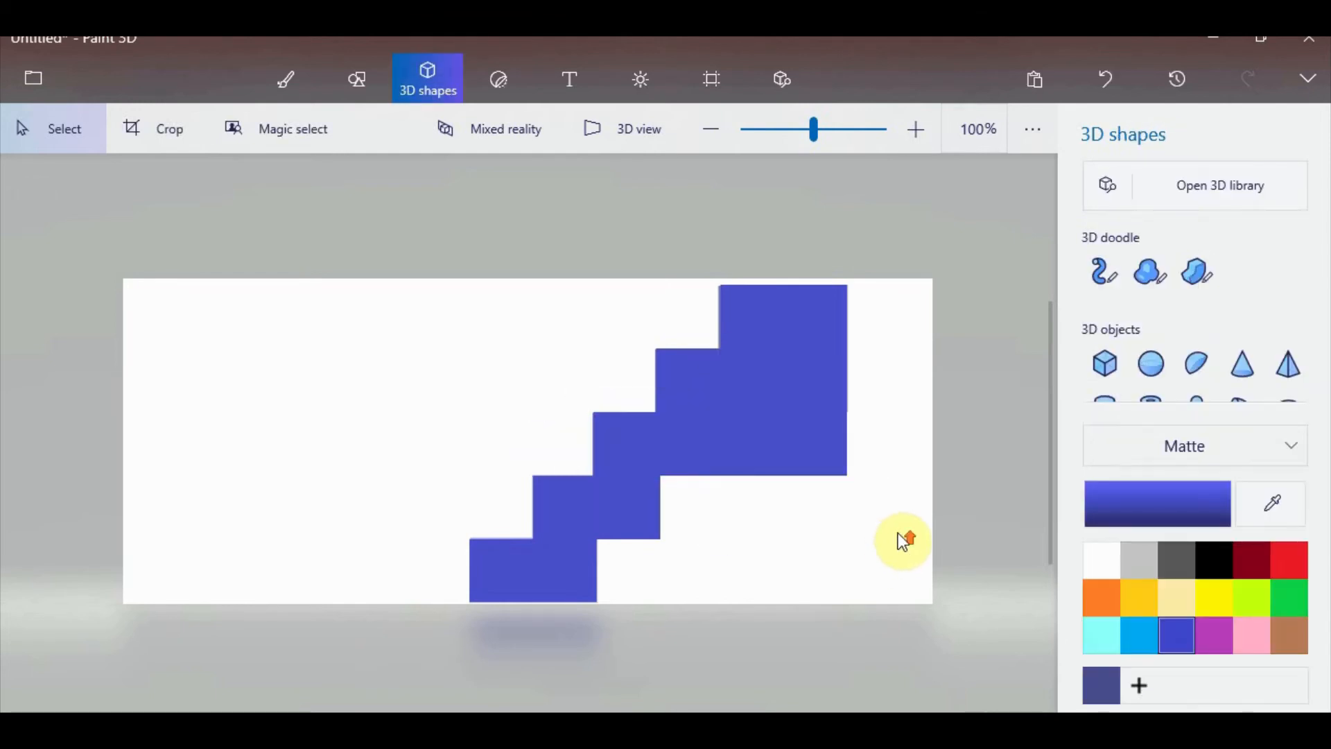
pyautogui.scroll(6, 894, 537)
pyautogui.scroll(3, 834, 468)
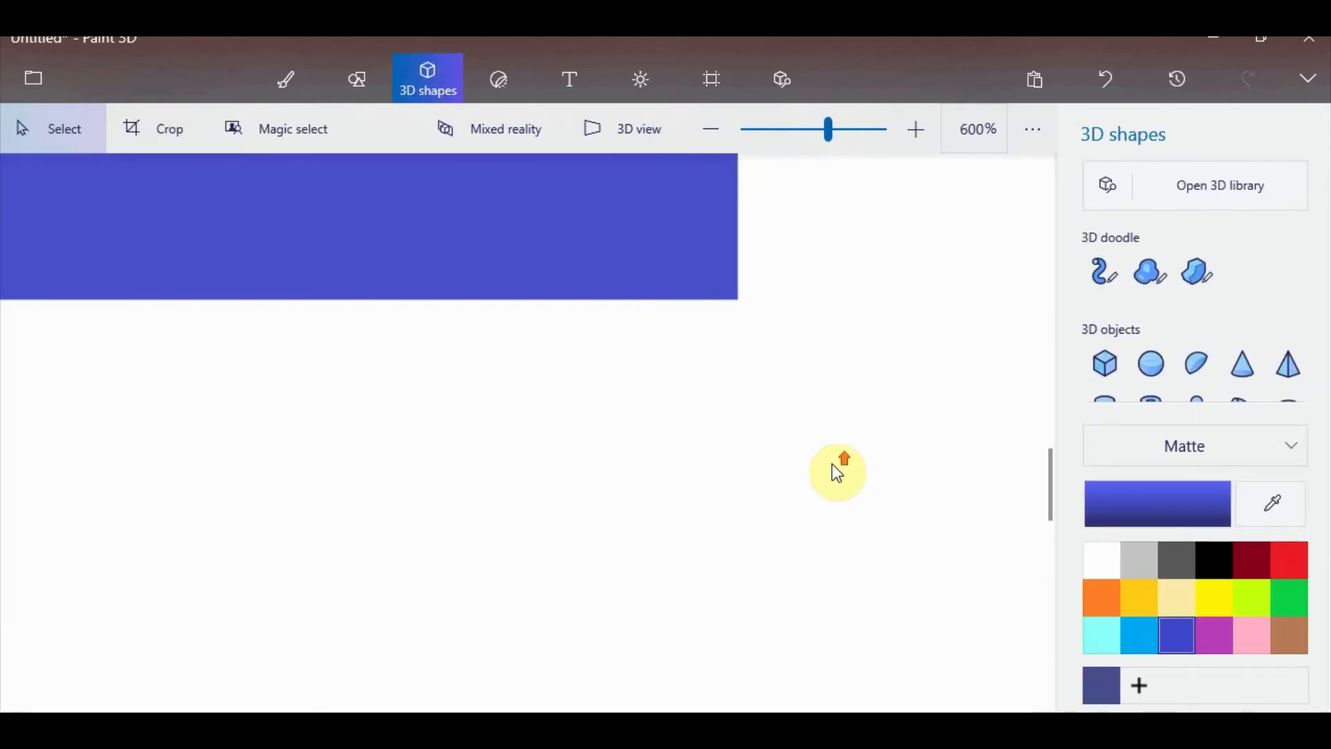
pyautogui.moveTo(1048, 496); pyautogui.dragTo(1055, 422)
pyautogui.click(709, 548)
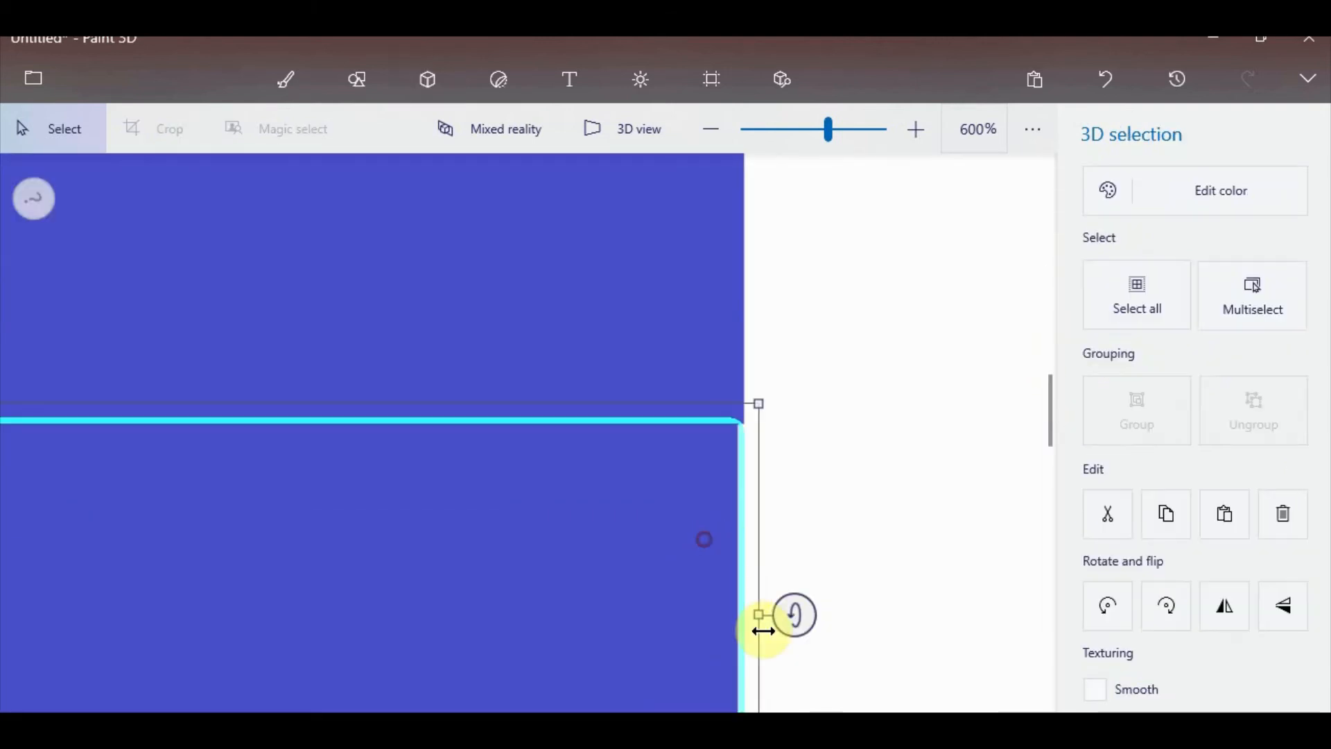
pyautogui.moveTo(763, 615); pyautogui.dragTo(774, 615)
pyautogui.keyDown('ctrl'); pyautogui.scroll(-6, 853, 612); pyautogui.keyUp('ctrl')
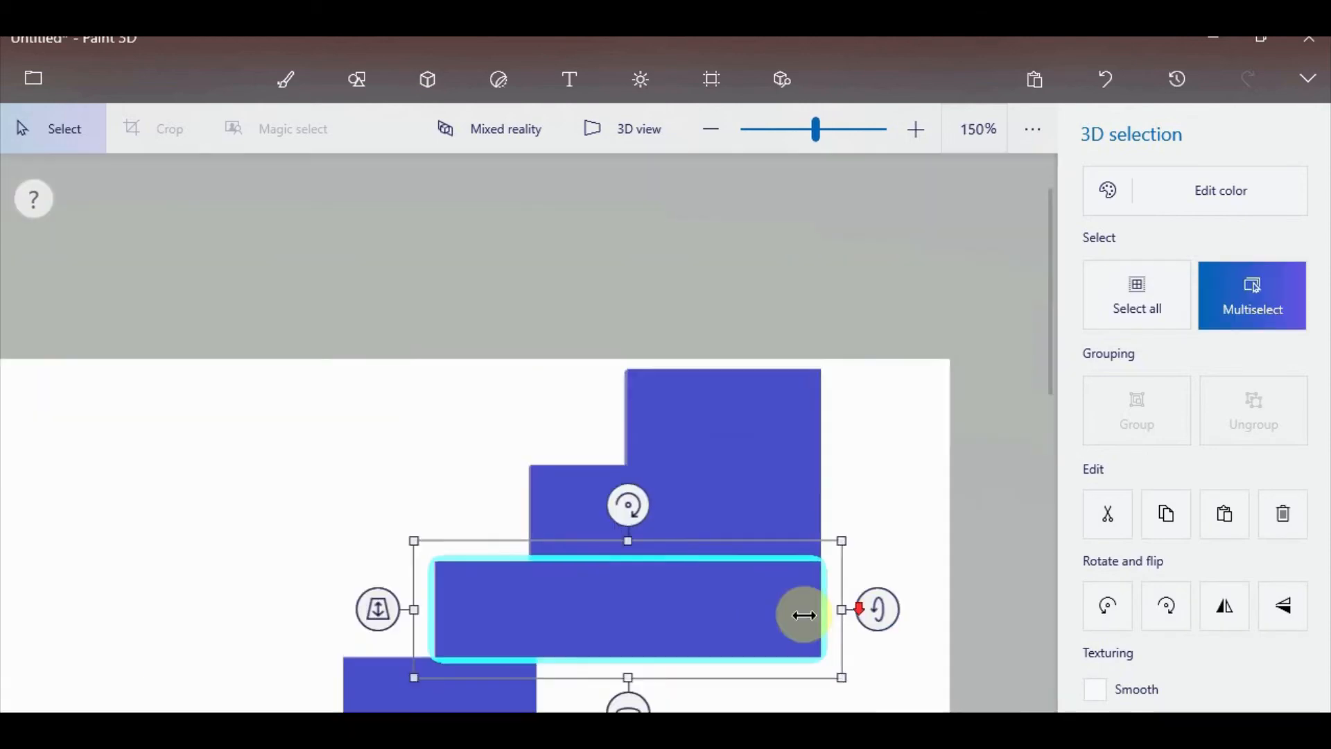
# Stretch the second stair block from the floor rightward and align its right edge precisely with the upper blocks.
pyautogui.click(511, 693)
pyautogui.scroll(-2, 951, 603)
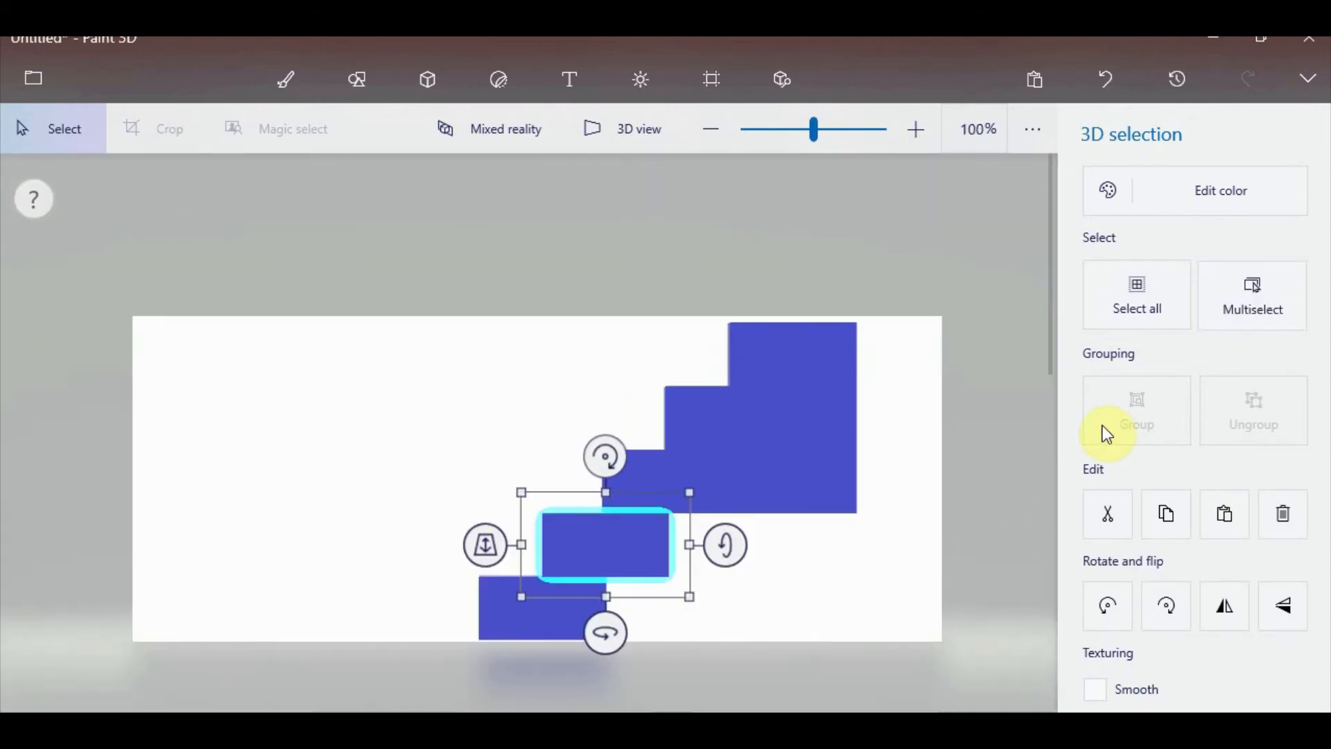
pyautogui.moveTo(1048, 357); pyautogui.dragTo(1051, 431)
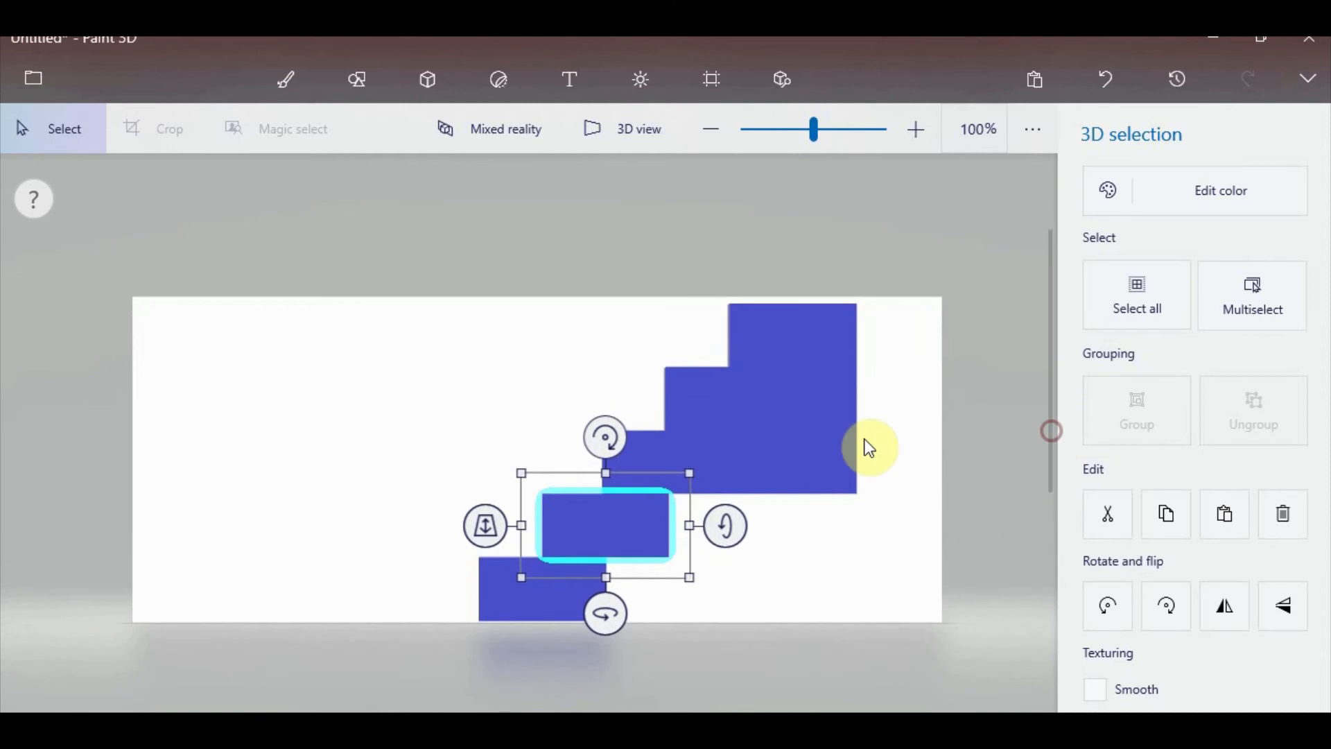
pyautogui.moveTo(690, 539); pyautogui.dragTo(866, 532)
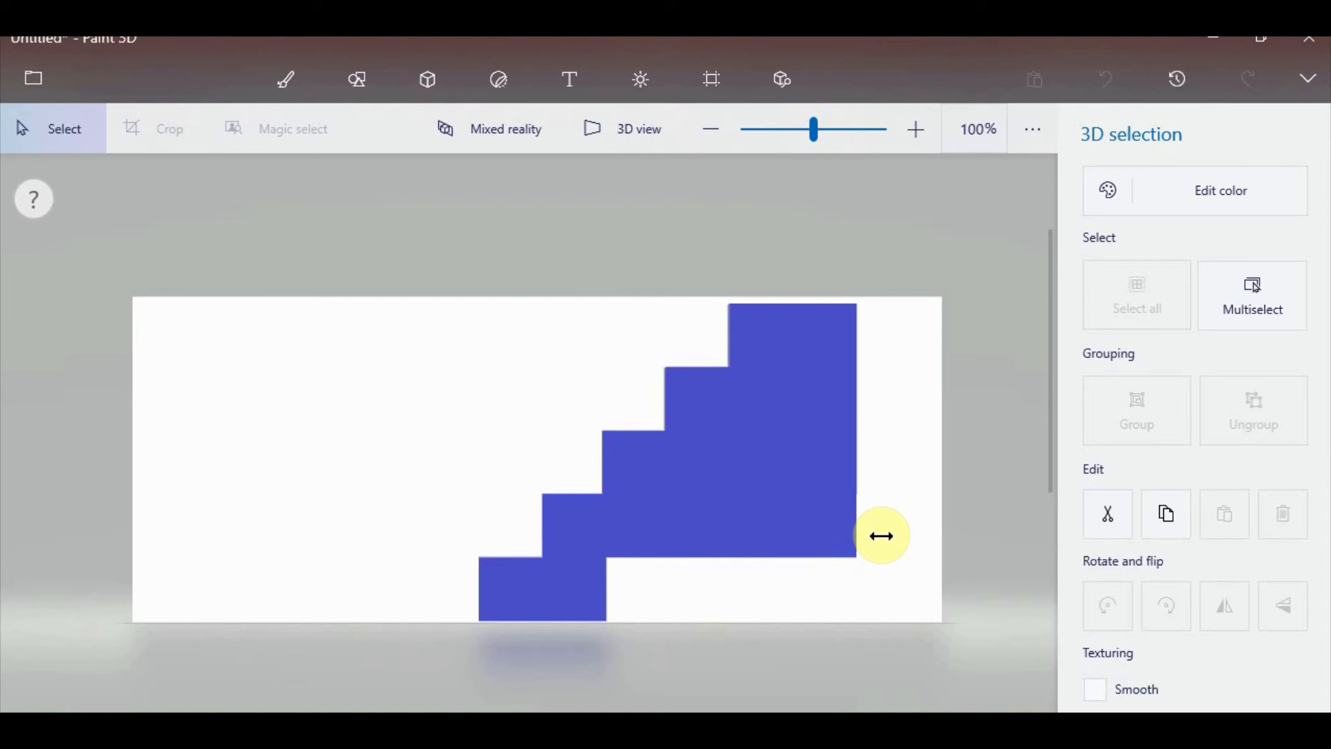
pyautogui.moveTo(881, 536); pyautogui.dragTo(882, 538)
pyautogui.scroll(6, 901, 581)
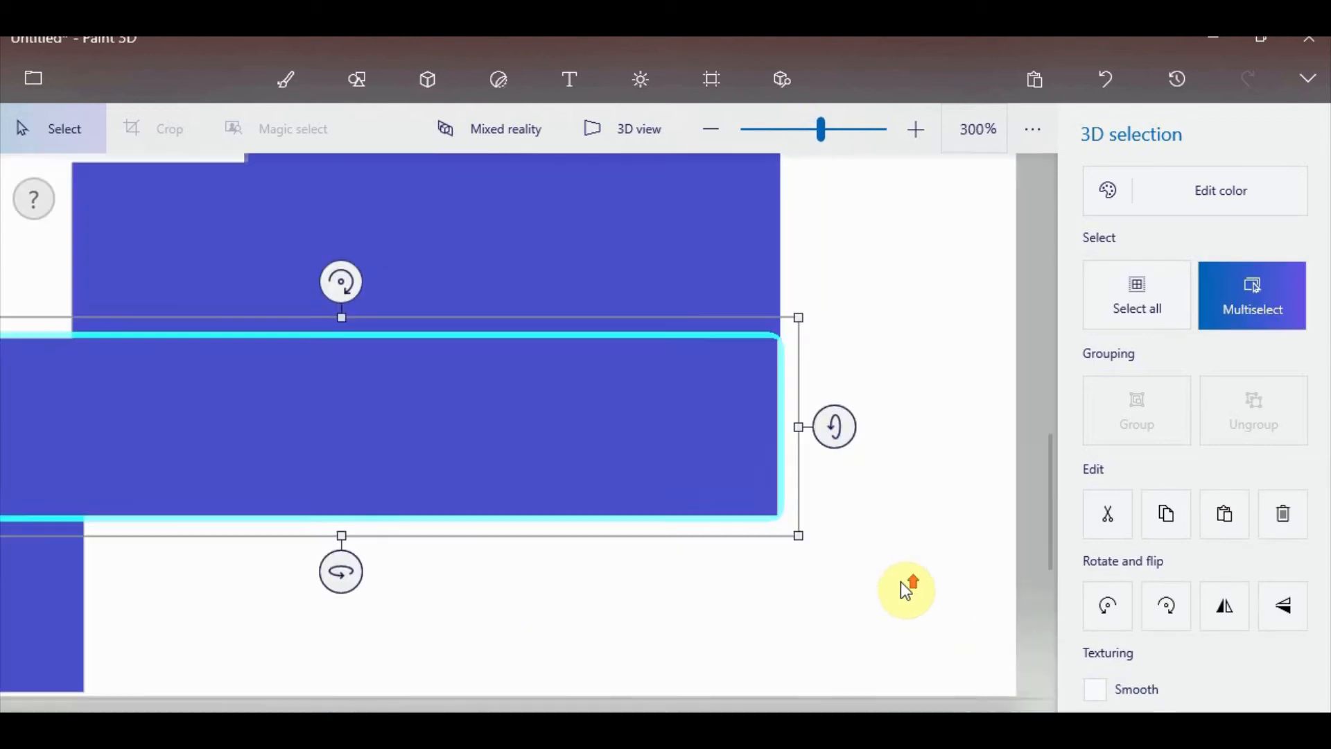
pyautogui.click(750, 363)
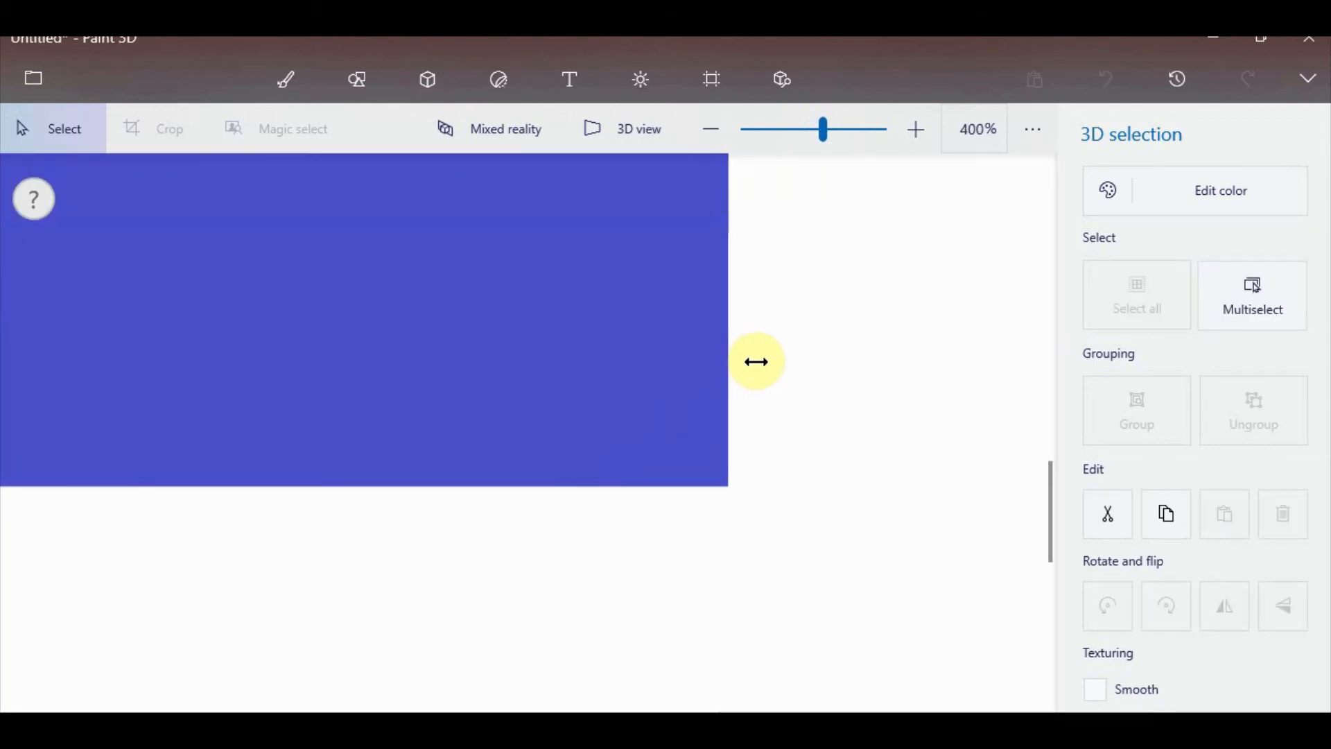
pyautogui.moveTo(758, 362); pyautogui.dragTo(758, 362)
pyautogui.scroll(-5, 770, 485)
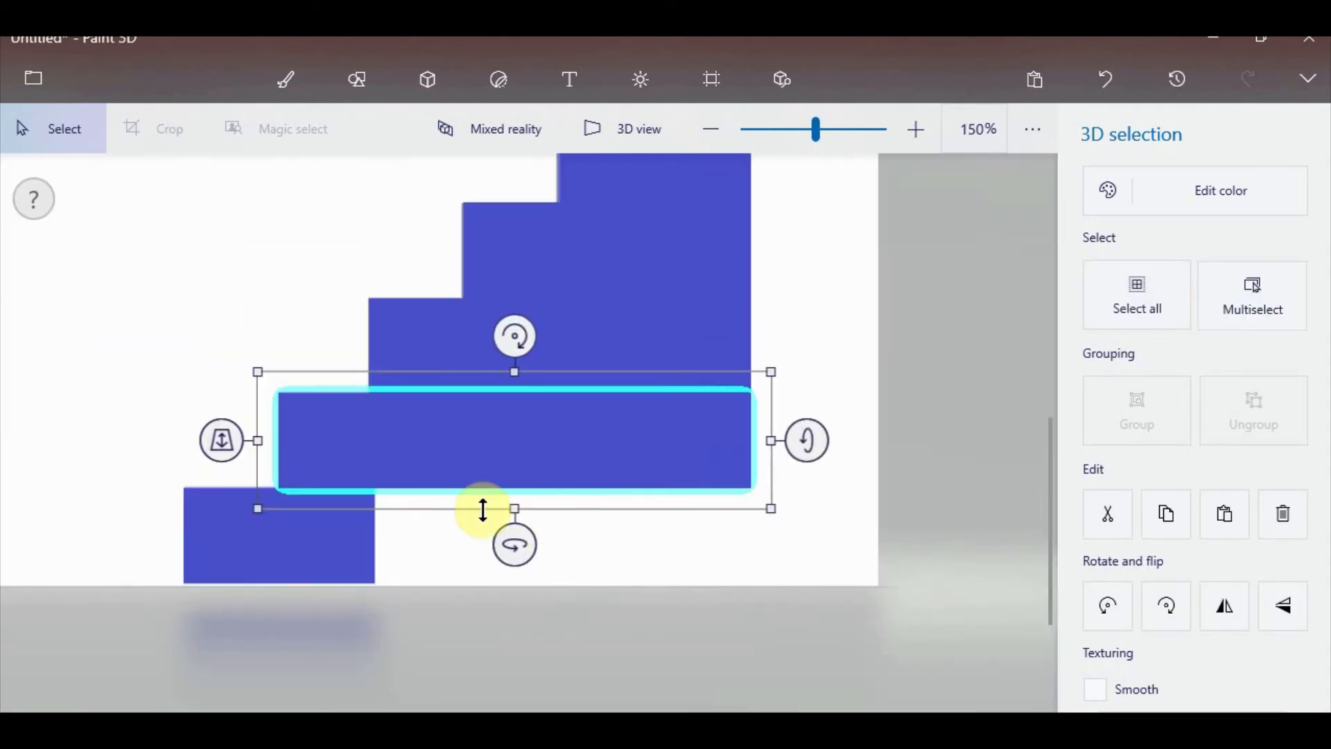
# Stretch the lowest stair block rightward until its right edge is flush with the rest of the staircase.
pyautogui.click(330, 551)
pyautogui.moveTo(395, 535); pyautogui.dragTo(725, 516)
pyautogui.scroll(5, 772, 540)
pyautogui.scroll(-5, 809, 553)
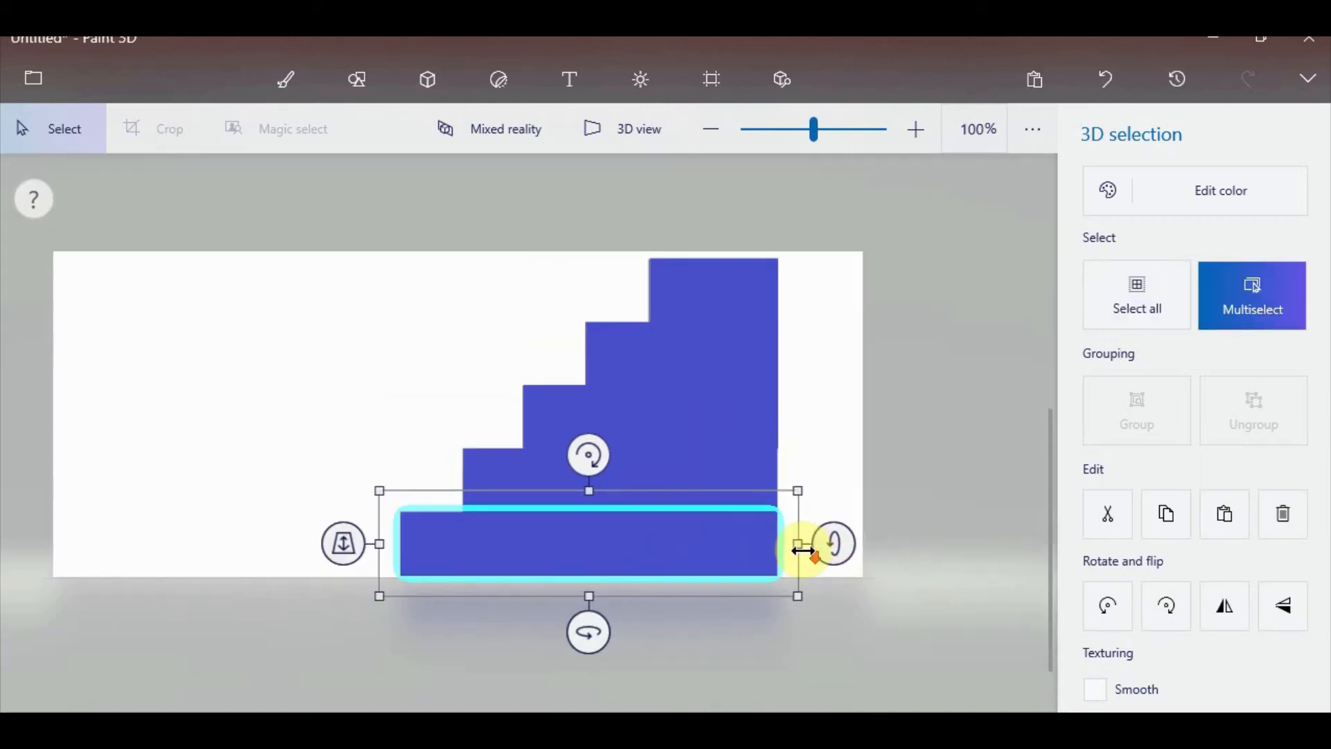
# Group all five blocks into one staircase and widen the group slightly to the right.
pyautogui.click(497, 302)
pyautogui.moveTo(313, 221); pyautogui.dragTo(899, 655)
pyautogui.click(1143, 401)
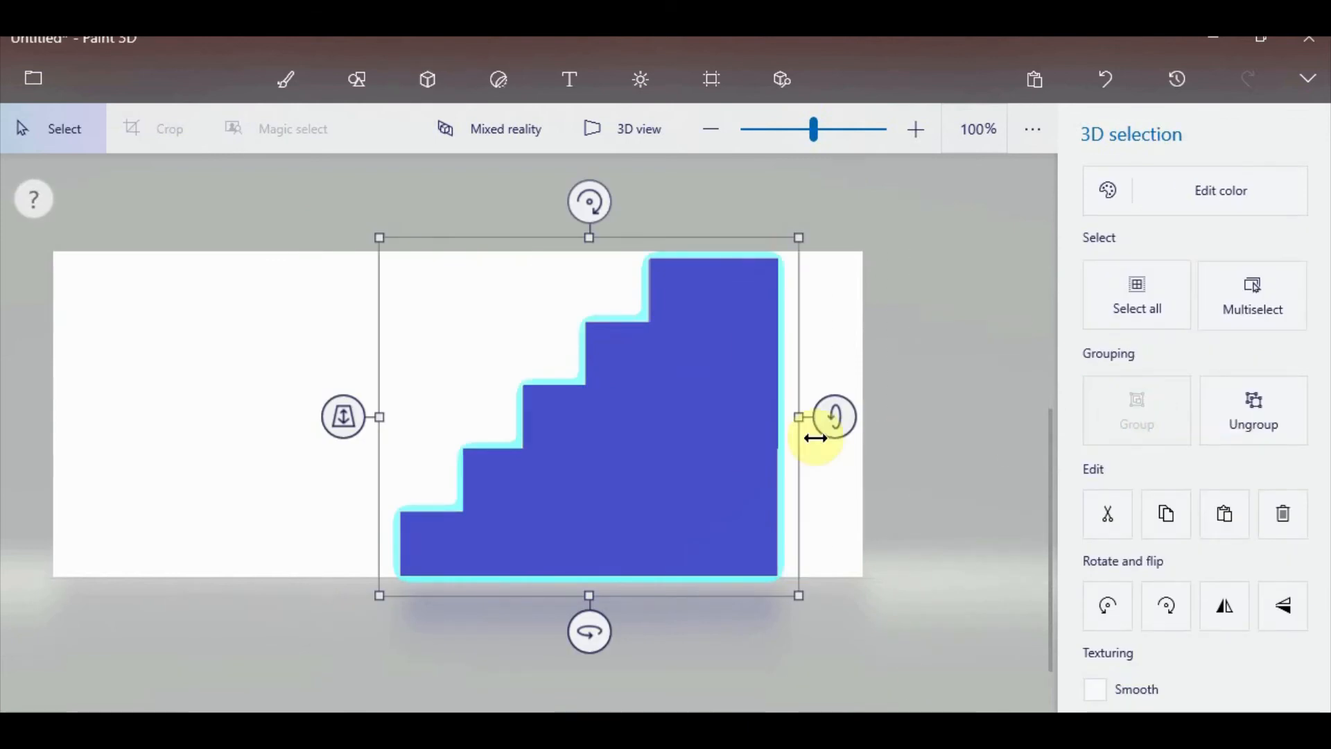
pyautogui.moveTo(799, 418)
pyautogui.mouseDown()
pyautogui.moveTo(776, 416)
pyautogui.moveTo(806, 422)
pyautogui.mouseUp()
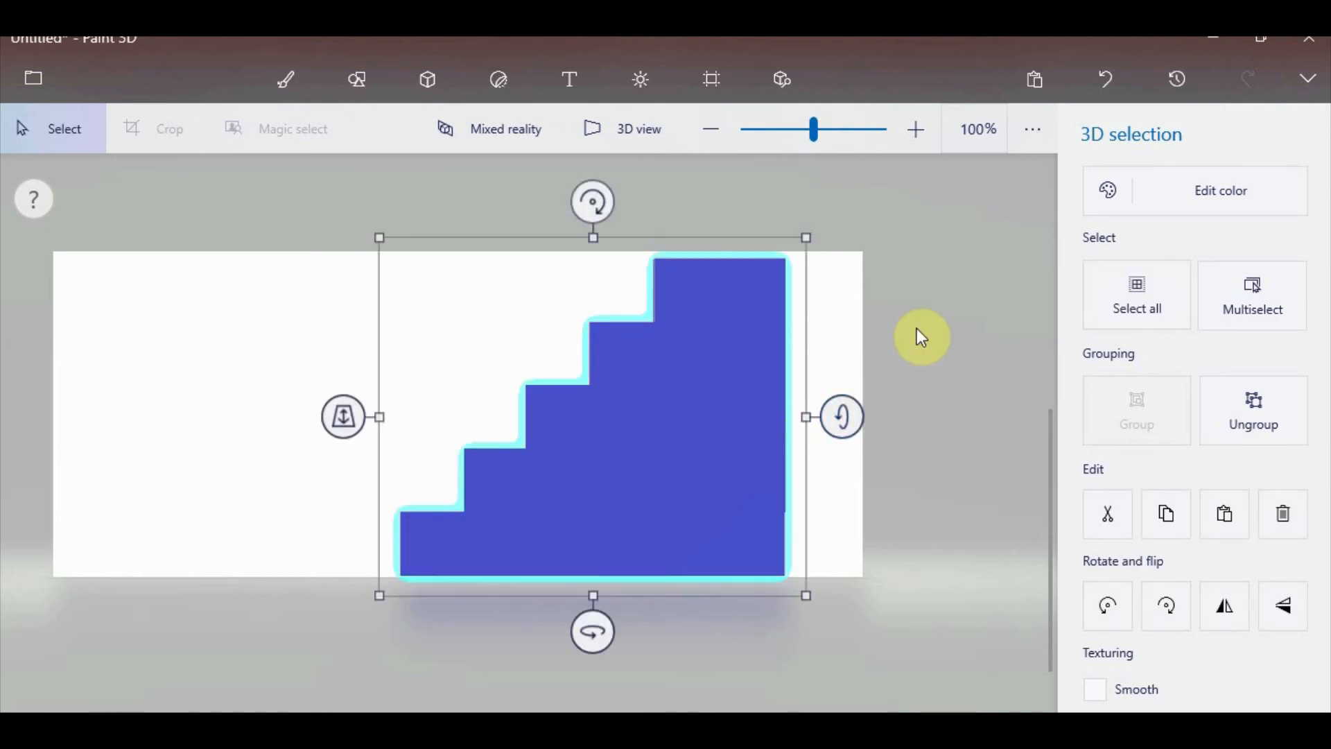
pyautogui.click(836, 377)
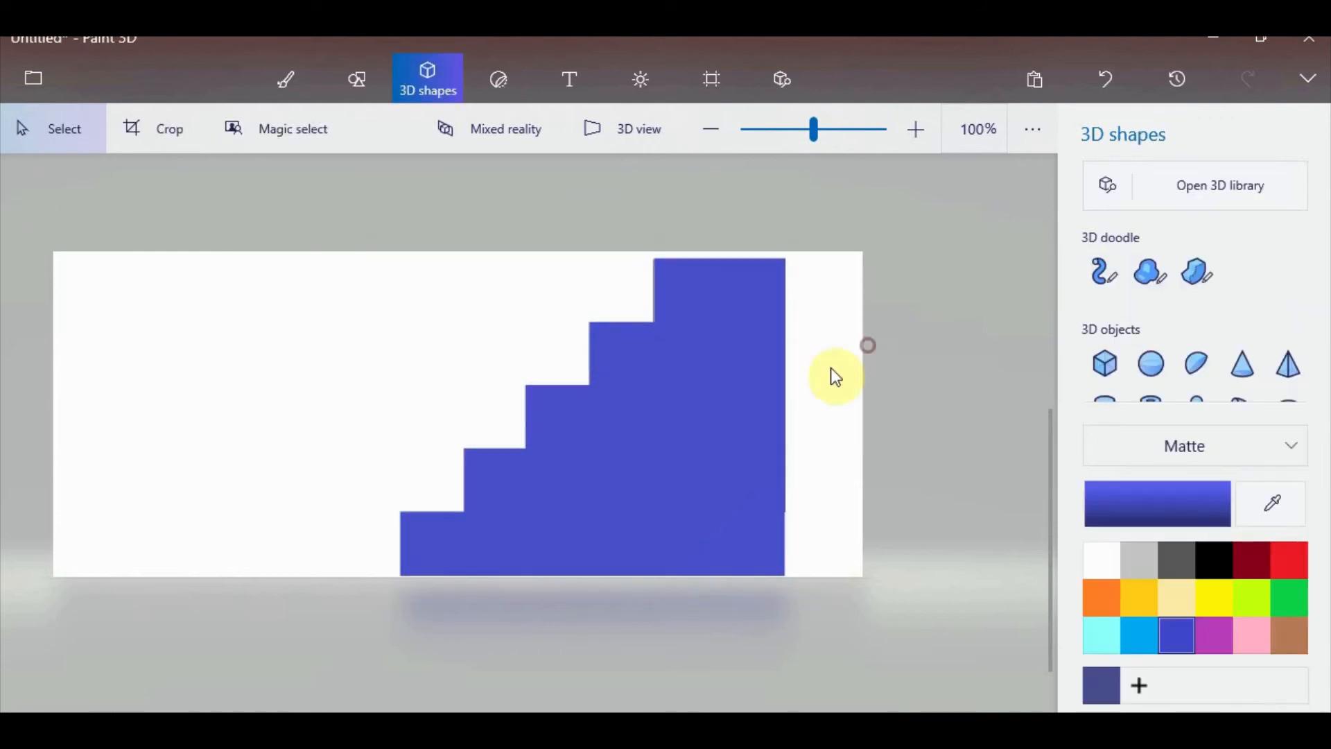
# In the 3D view, stretch the staircase's depth to make the stairs wider and reduce its height slightly.
pyautogui.click(631, 127)
pyautogui.click(718, 570)
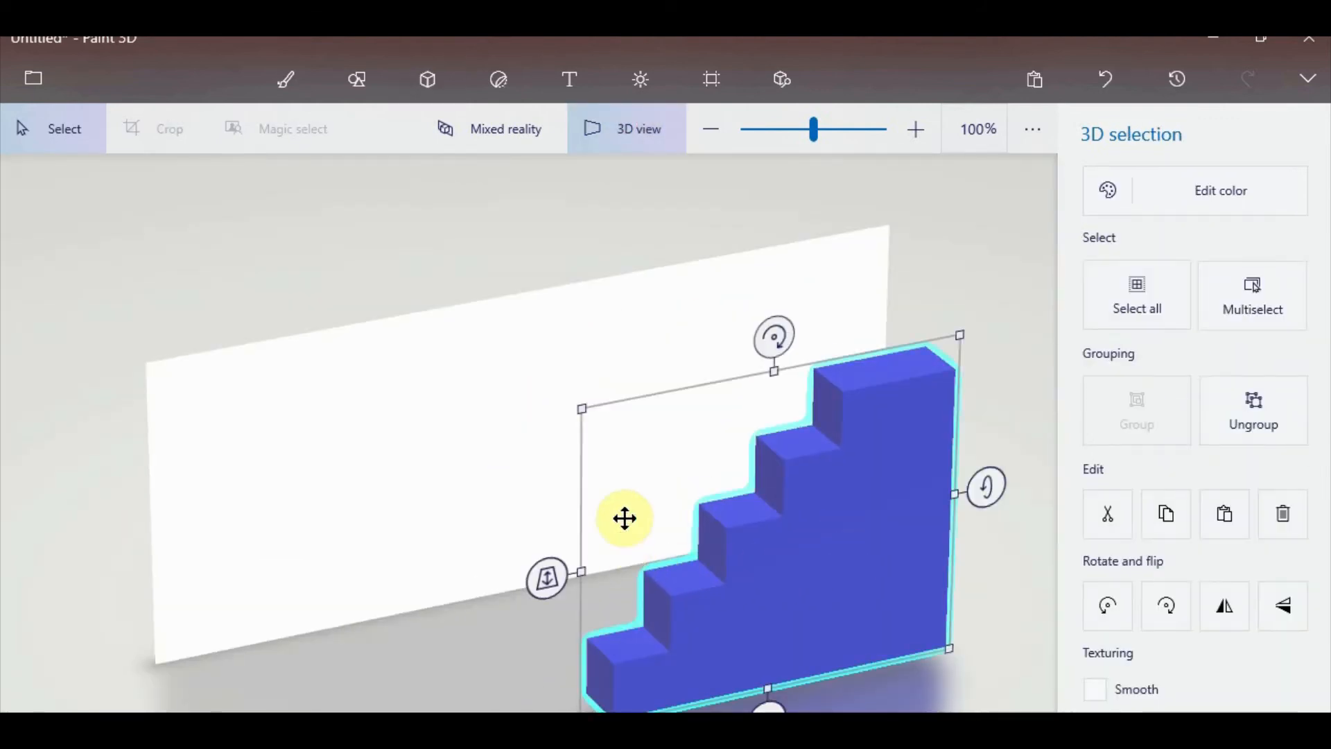
pyautogui.click(579, 576)
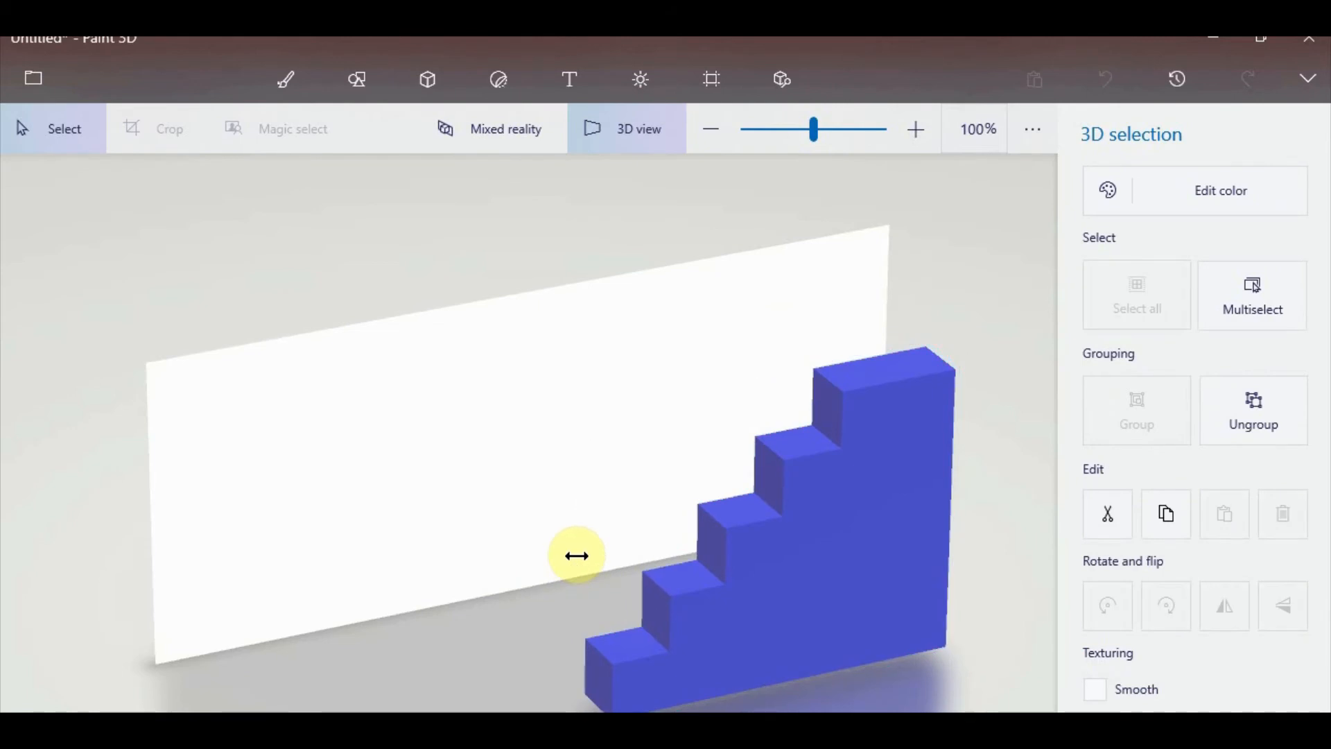
pyautogui.click(579, 560)
pyautogui.moveTo(580, 565); pyautogui.dragTo(602, 507)
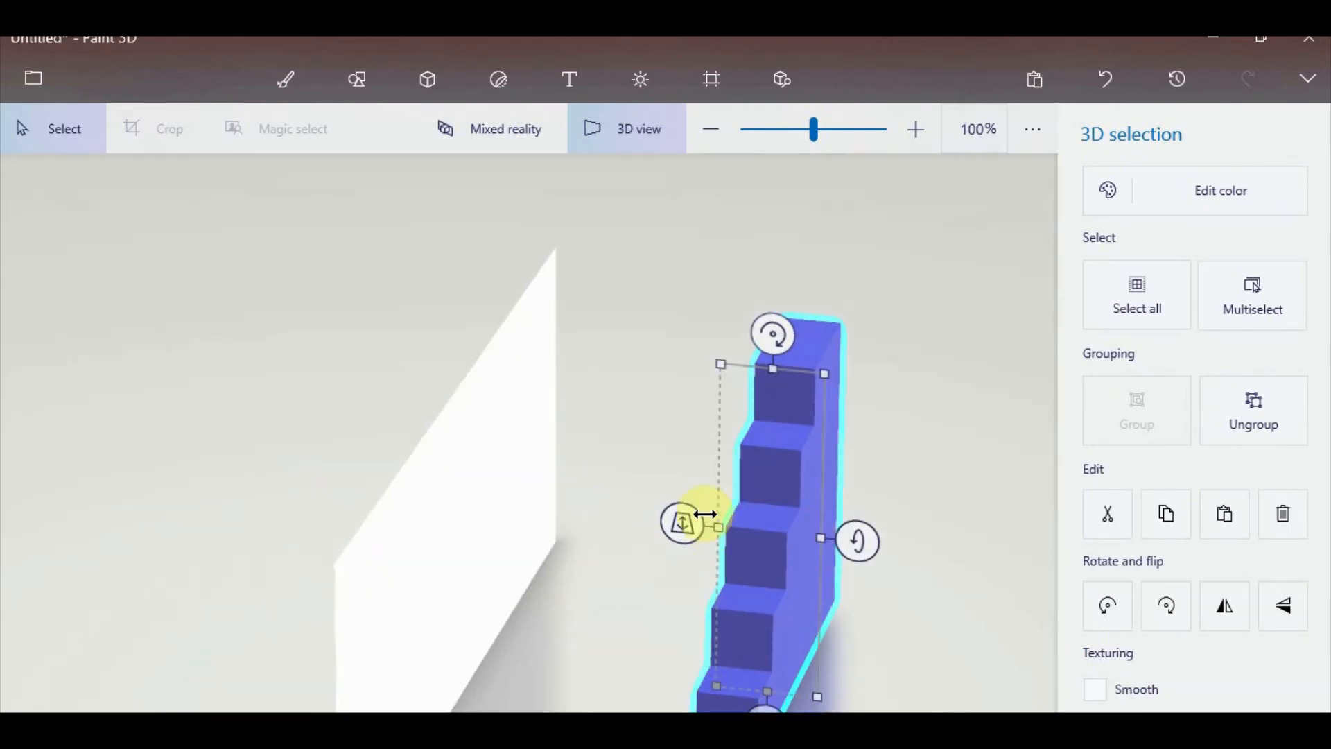
pyautogui.moveTo(717, 527); pyautogui.dragTo(649, 517)
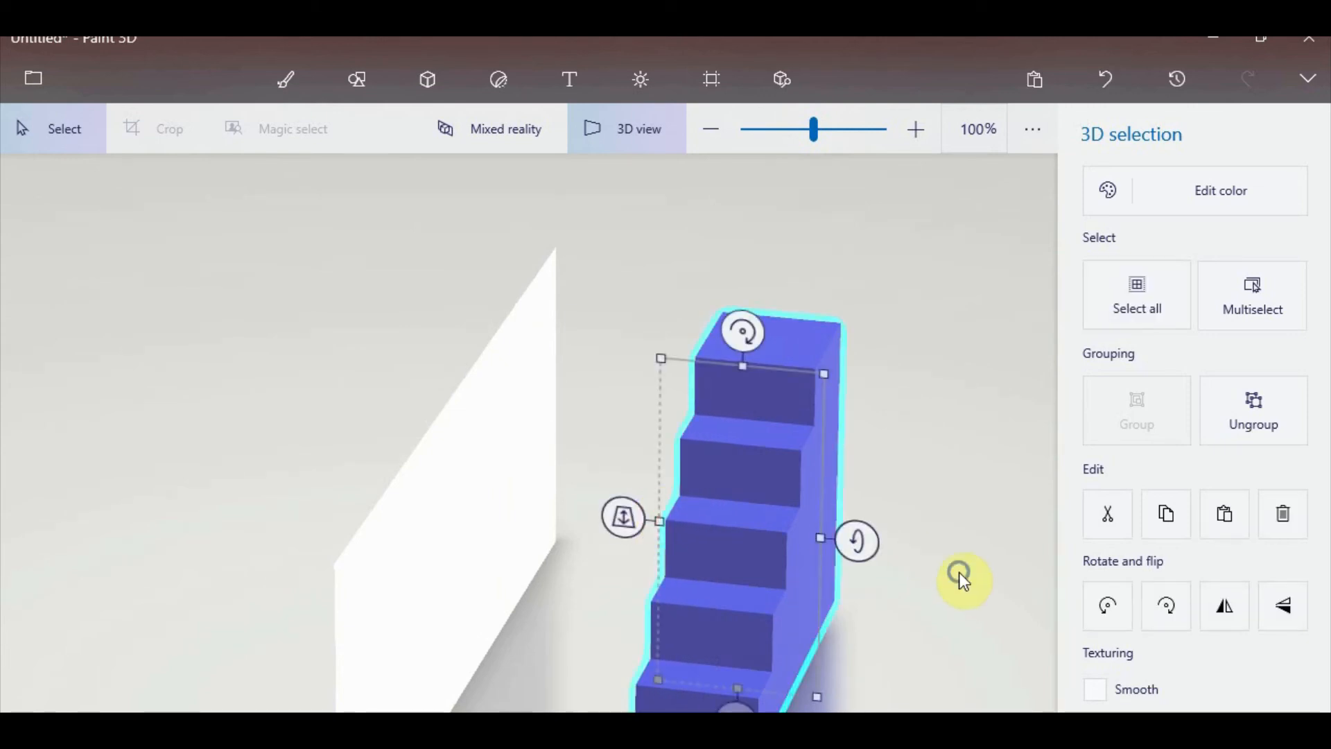
pyautogui.moveTo(959, 572); pyautogui.dragTo(747, 533)
pyautogui.moveTo(749, 356)
pyautogui.mouseDown()
pyautogui.moveTo(751, 389)
pyautogui.moveTo(749, 377)
pyautogui.mouseUp()
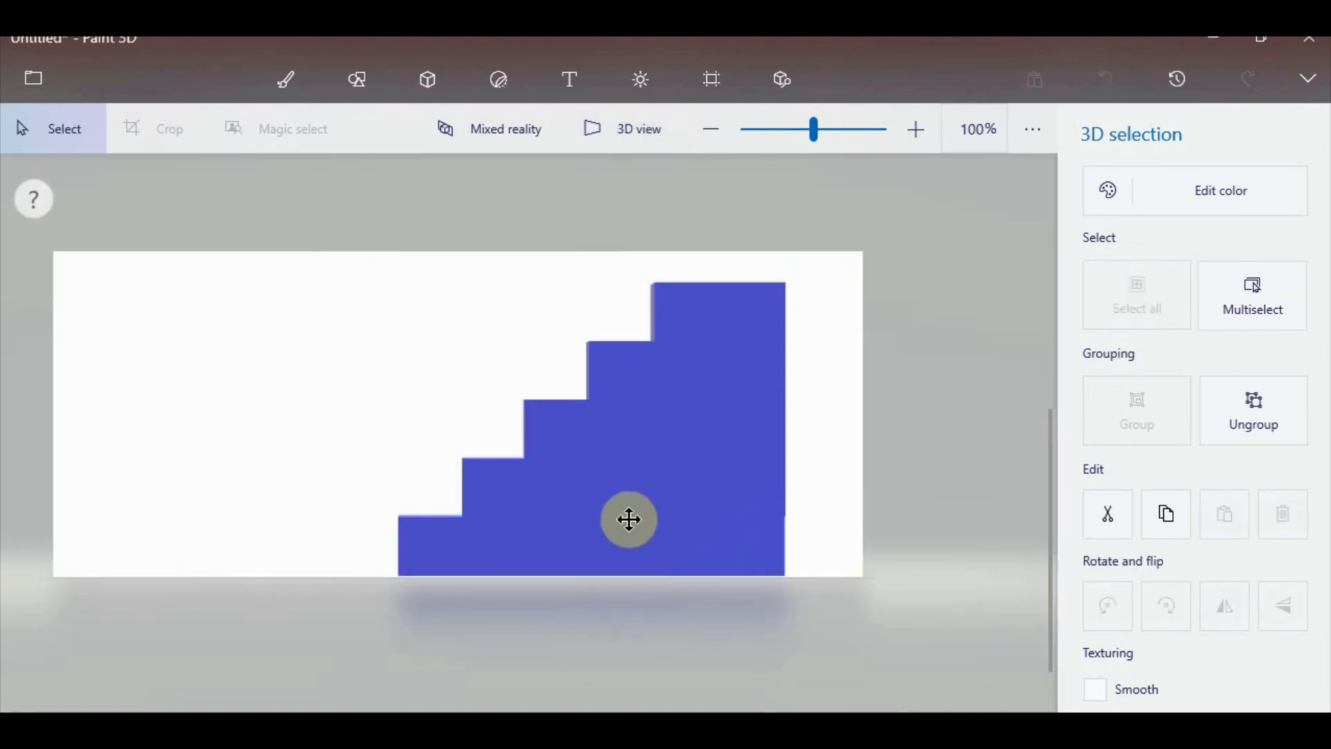
# Color the duplicate staircase red and show the model in 3D view.
pyautogui.click(1221, 189)
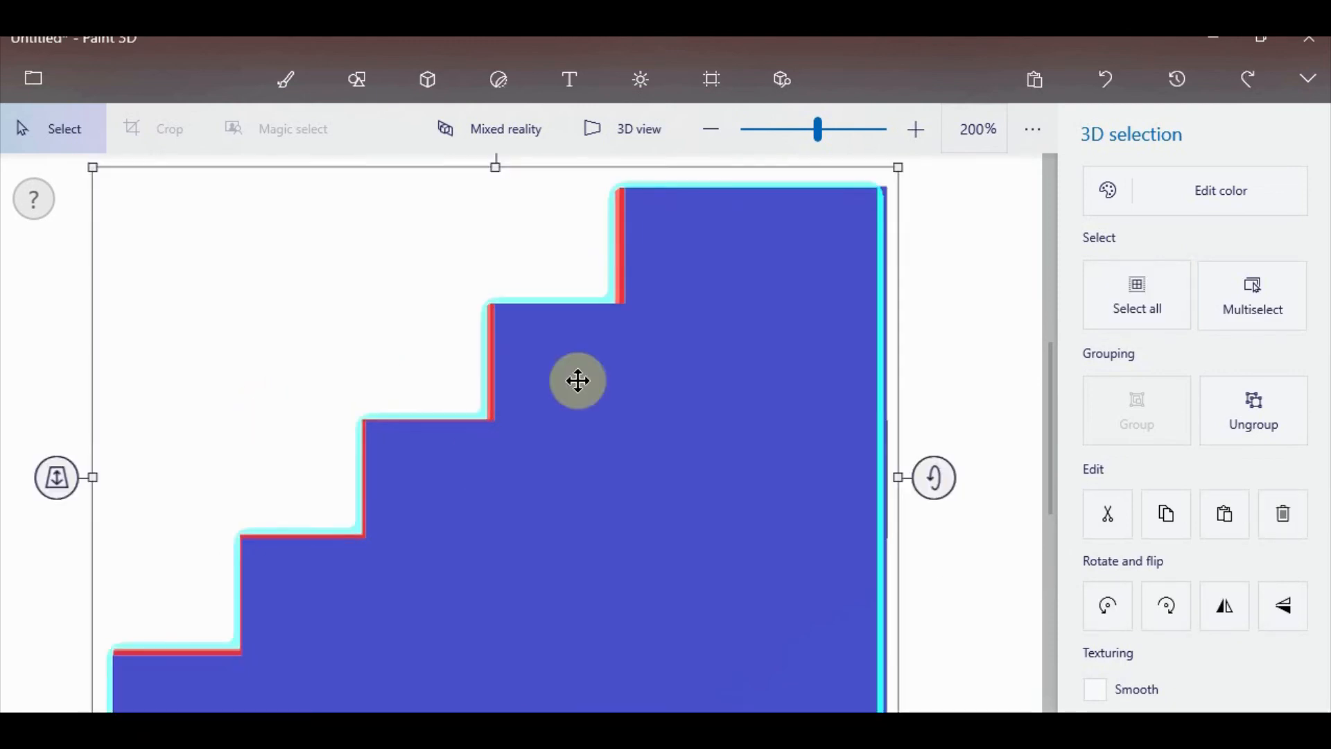
pyautogui.click(626, 129)
# Color the second red inner stair light blue with a color sampled from the gradient strip at the canvas edge.
pyautogui.click(726, 240)
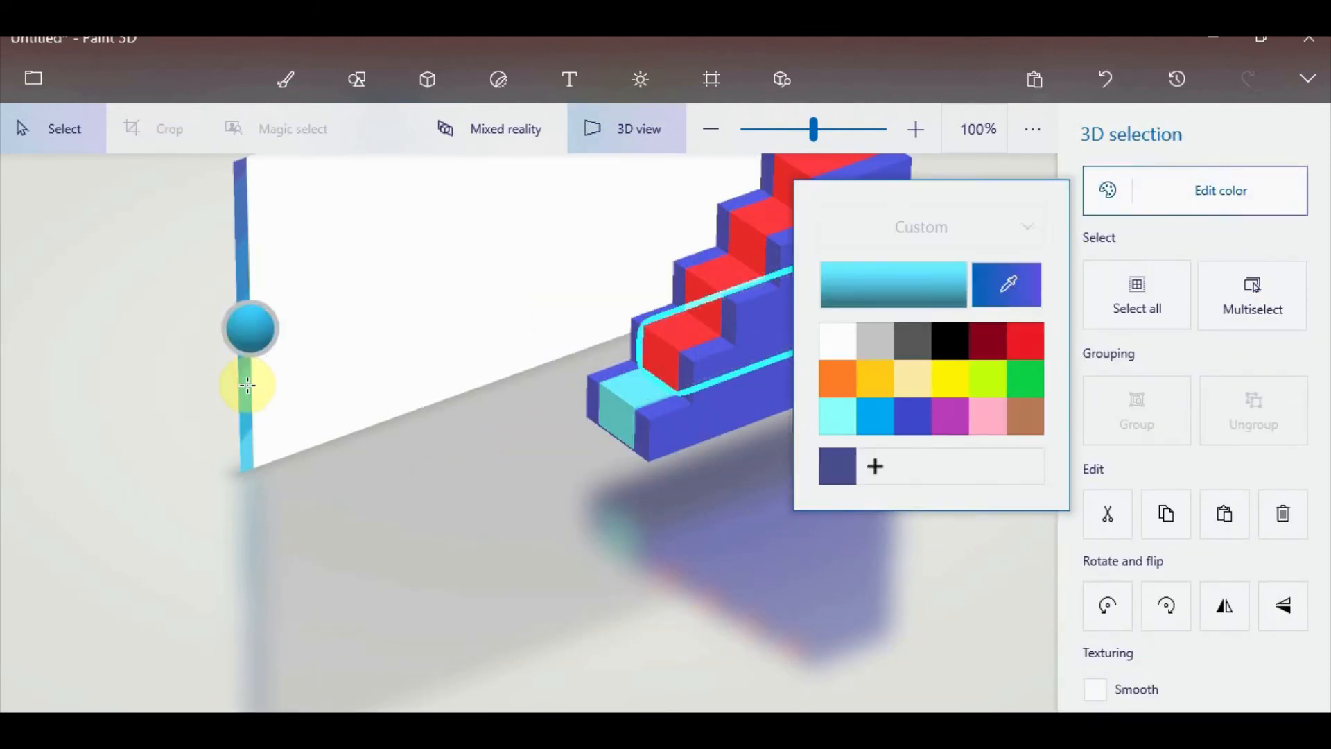
pyautogui.click(715, 280)
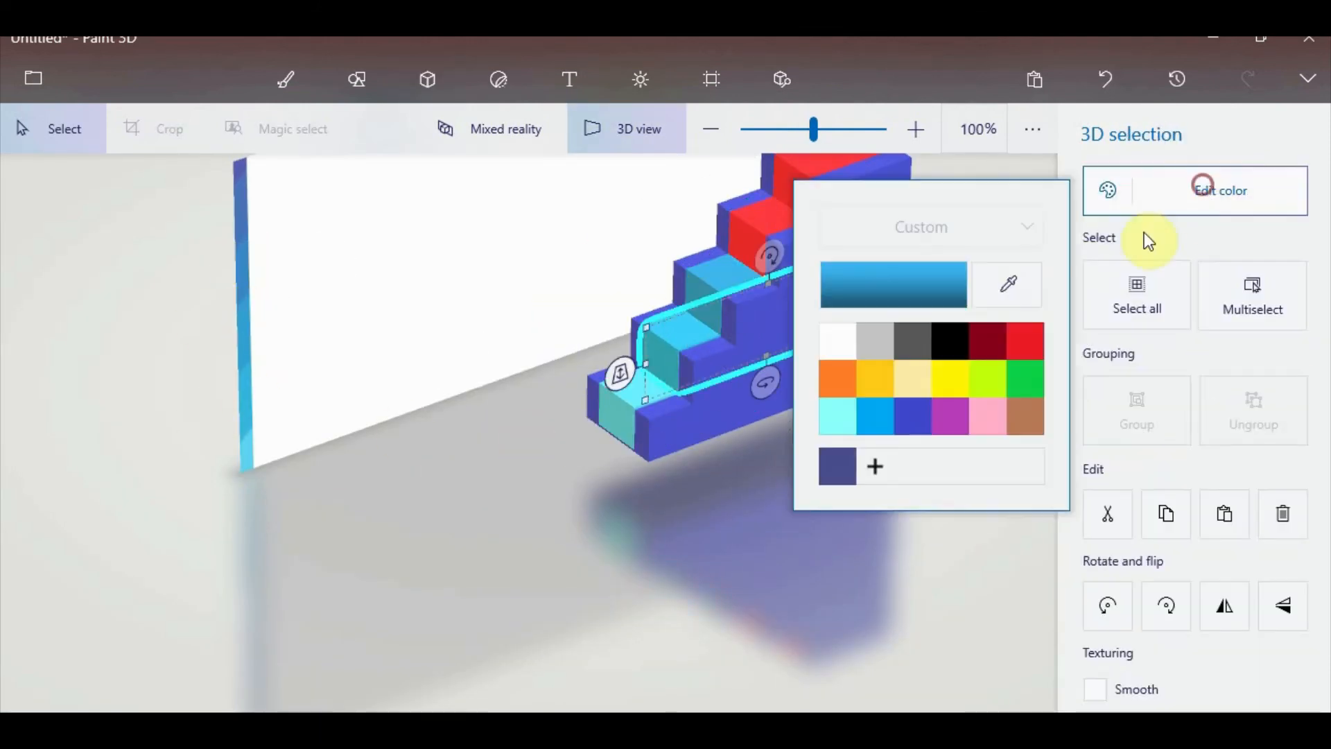
pyautogui.click(244, 340)
# Color the third inner stair with a darker blue sampled higher on the gradient strip.
pyautogui.click(726, 288)
pyautogui.click(1175, 205)
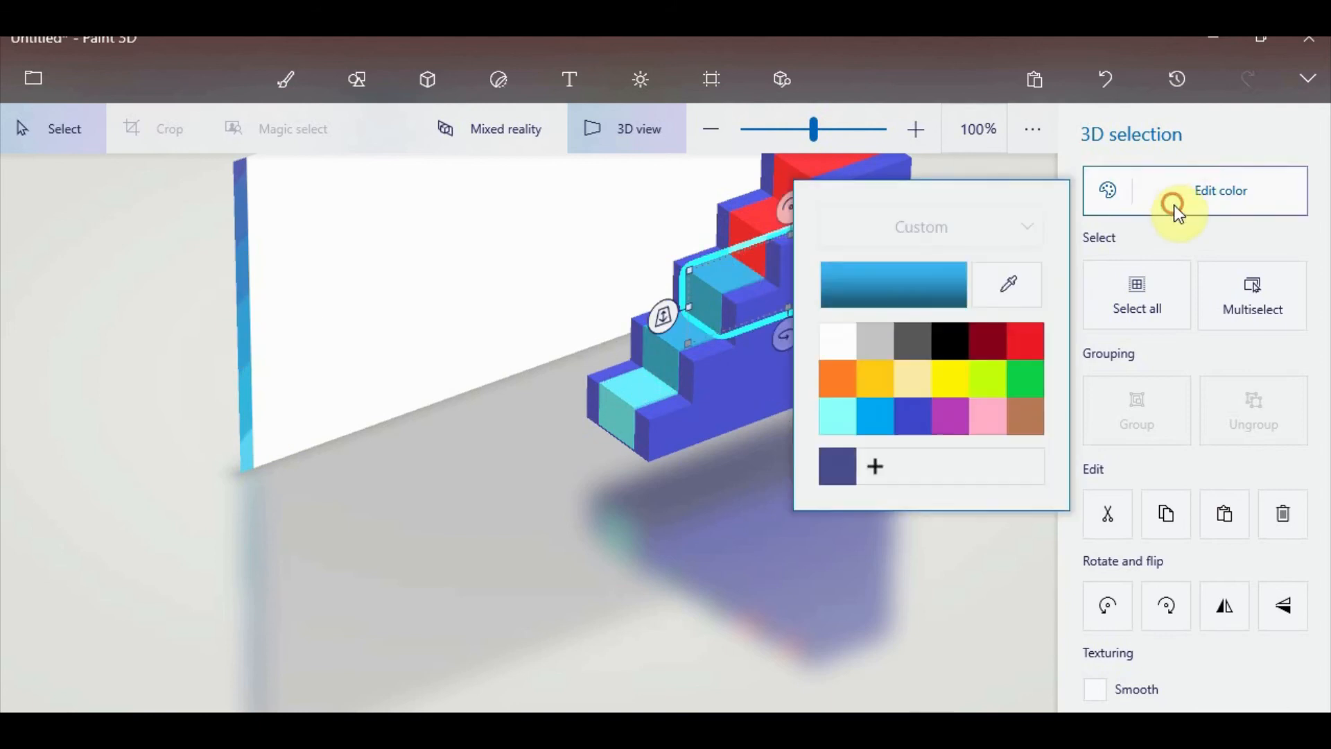
pyautogui.click(1012, 290)
pyautogui.click(244, 285)
# Color the fourth inner stair with a darker blue sampled near the upper end of the gradient strip.
pyautogui.click(763, 208)
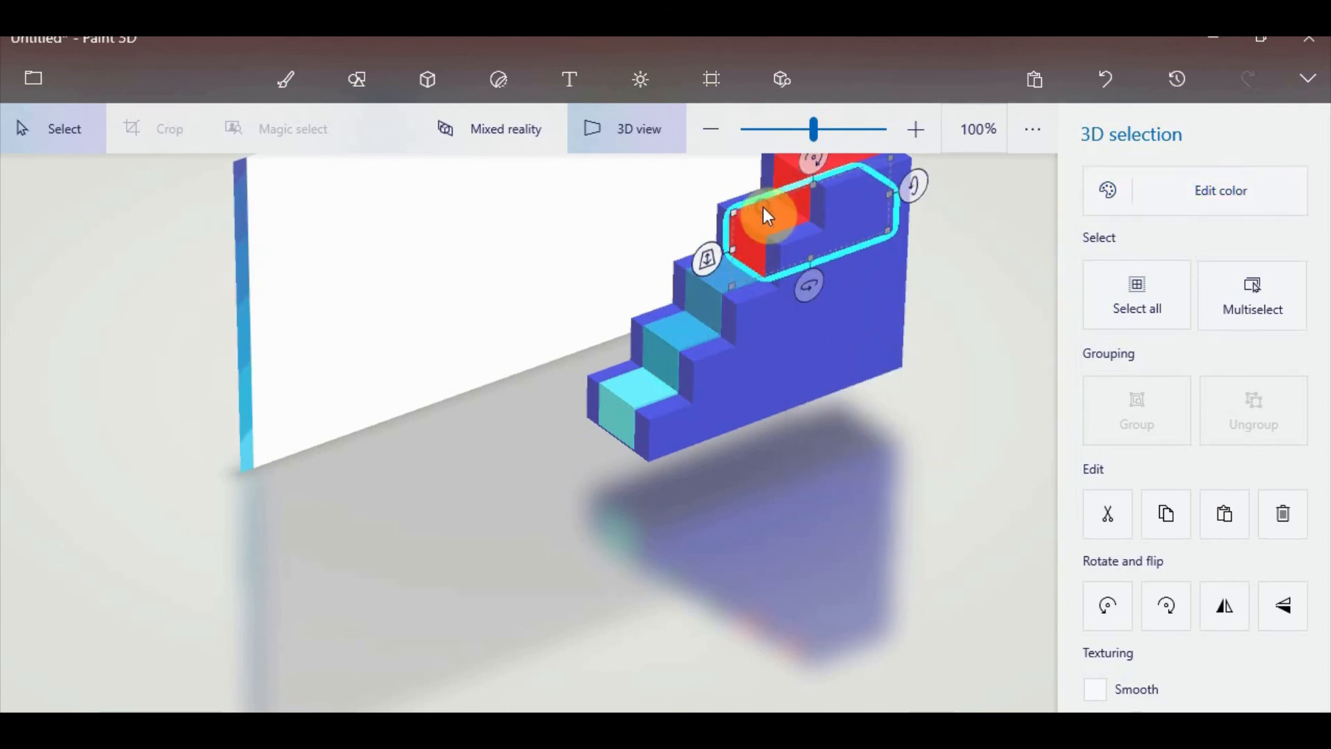
pyautogui.click(1117, 201)
pyautogui.click(1009, 284)
pyautogui.click(240, 214)
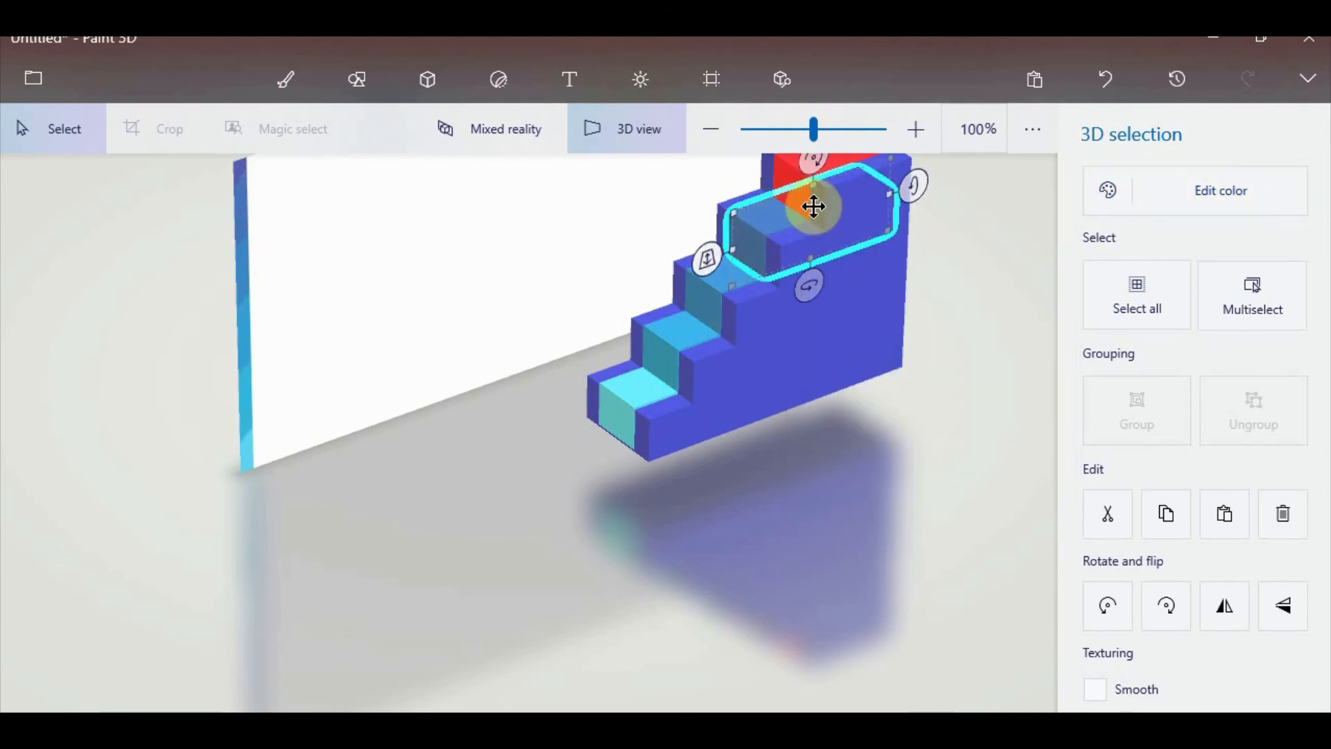
# Color the topmost inner stair with the violet-blue sampled from the very top of the gradient strip.
pyautogui.click(780, 166)
pyautogui.click(1179, 194)
pyautogui.click(1007, 283)
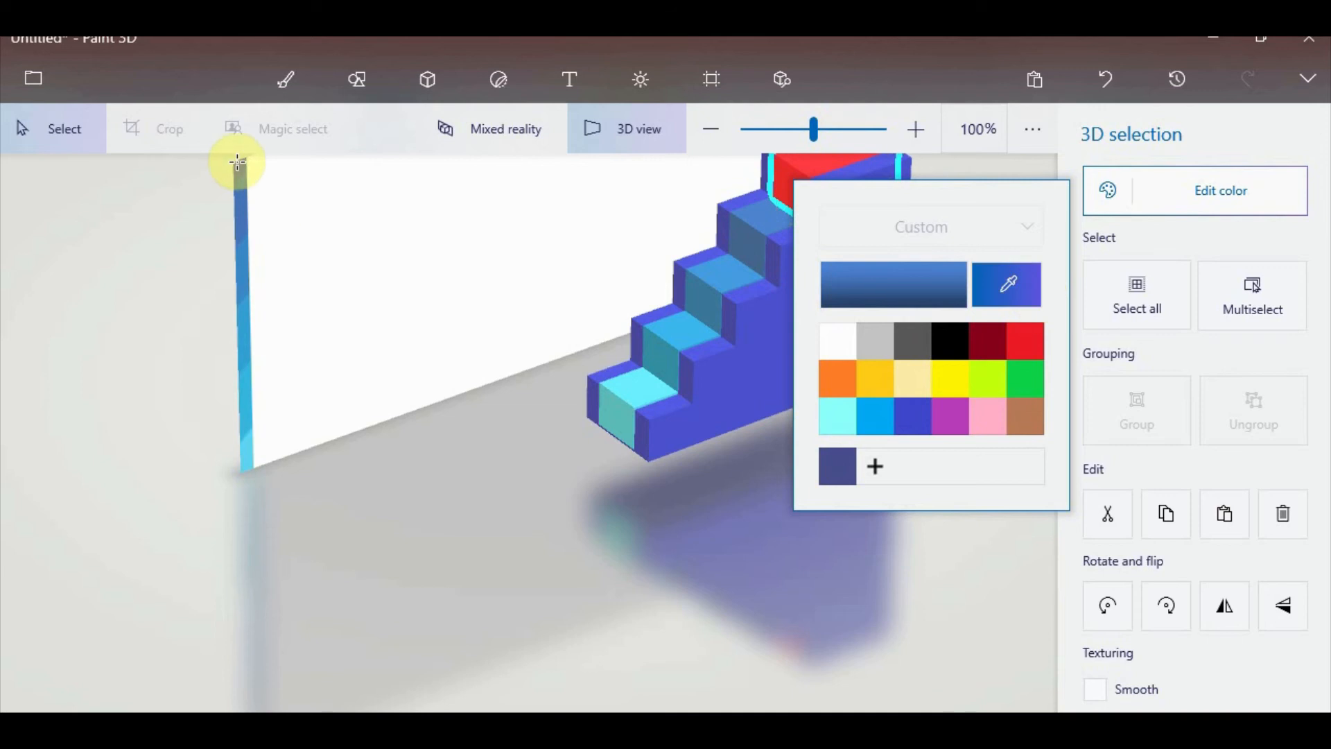
pyautogui.click(238, 163)
pyautogui.click(356, 385)
# Recolor the outer staircase light gray and return from the 3D view to the flat front view.
pyautogui.click(801, 386)
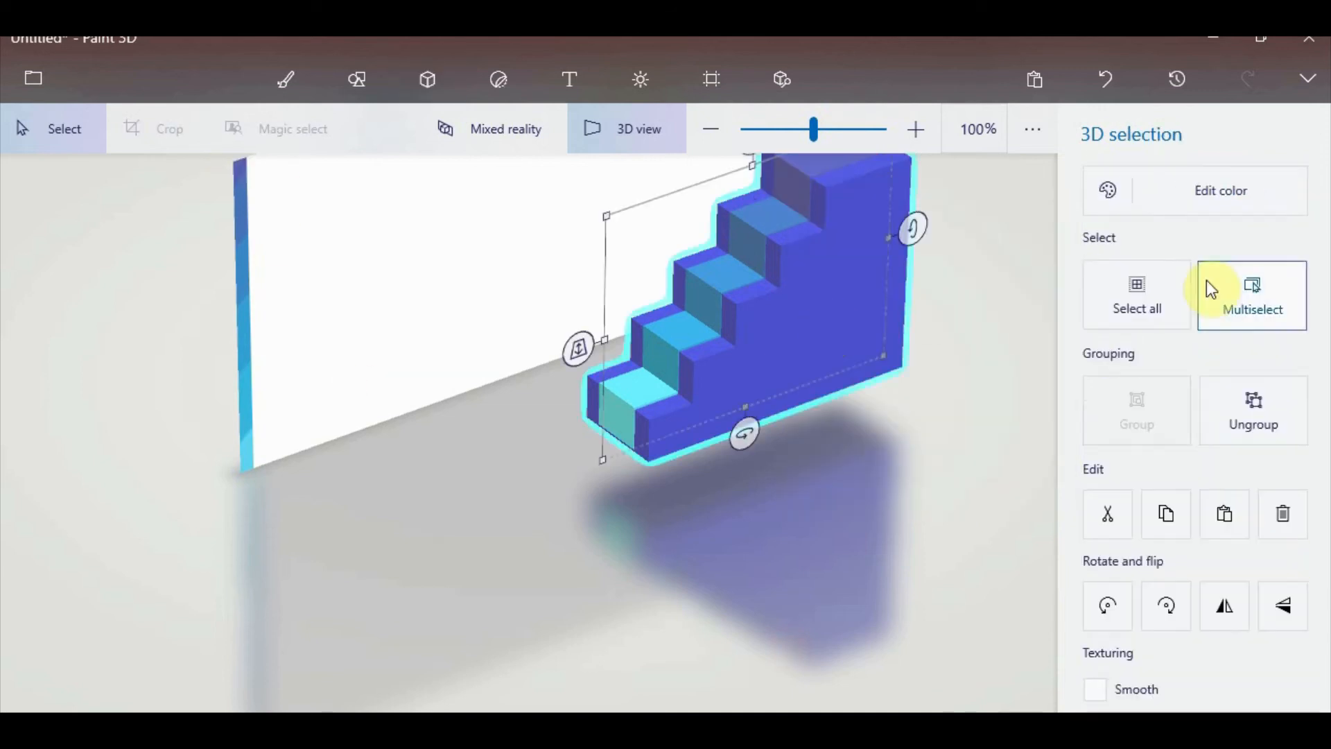
pyautogui.click(1221, 191)
pyautogui.click(871, 347)
pyautogui.moveTo(728, 559); pyautogui.dragTo(776, 478)
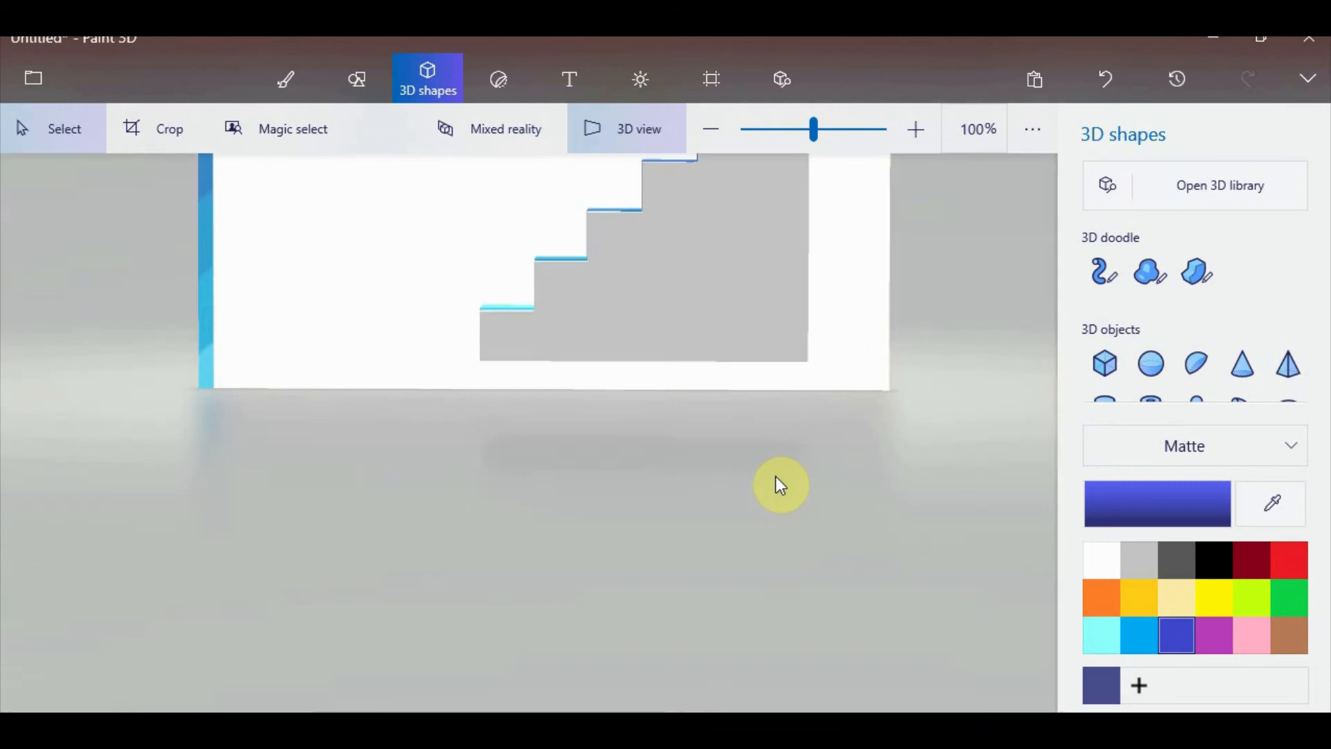
pyautogui.click(641, 142)
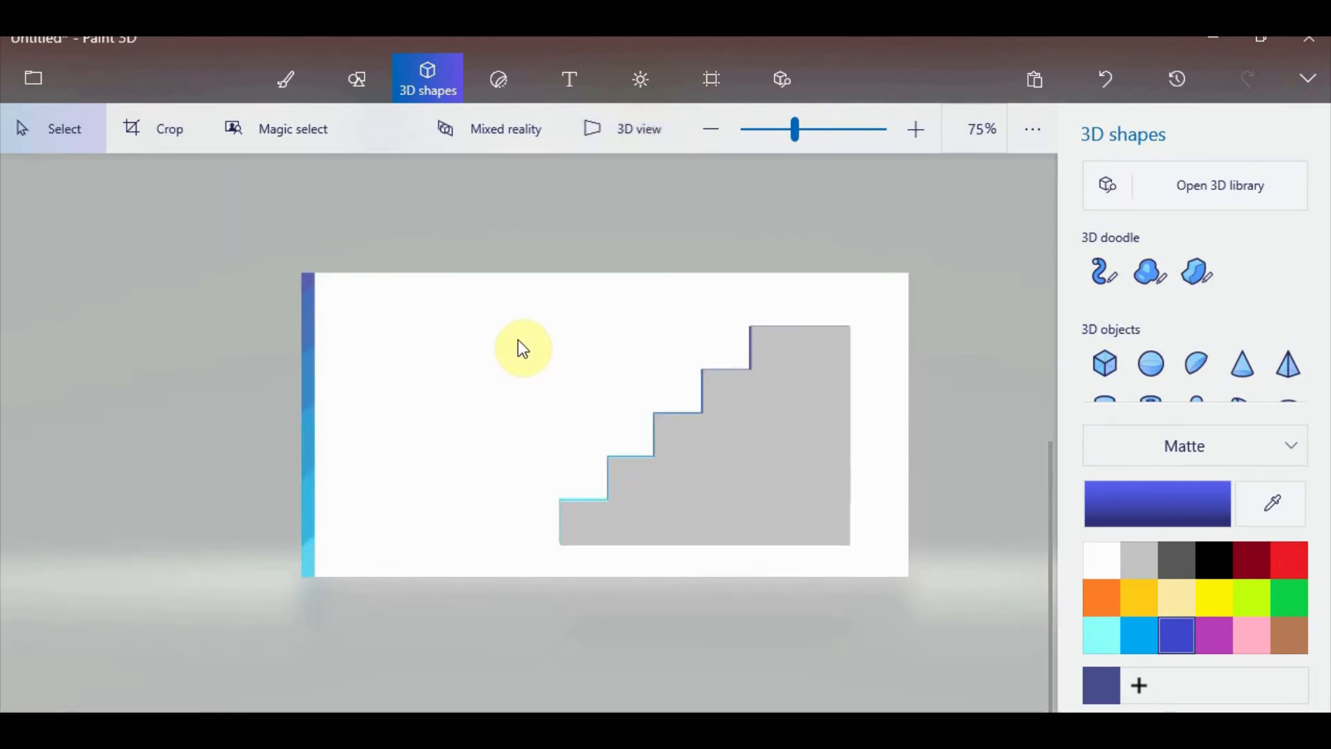
# Save the staircase as a 3D GLB model in the Models3d folder, reusing an existing file's name.
pyautogui.click(33, 78)
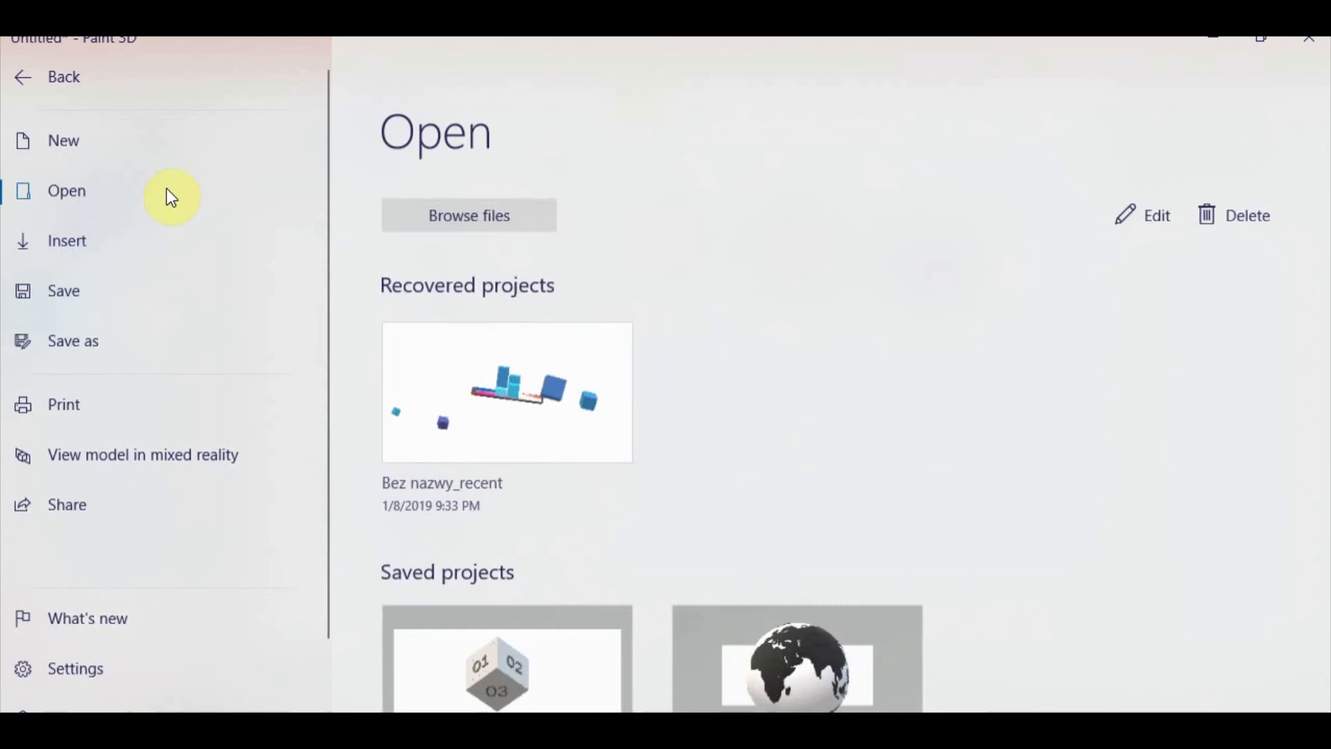
pyautogui.click(103, 307)
pyautogui.click(609, 314)
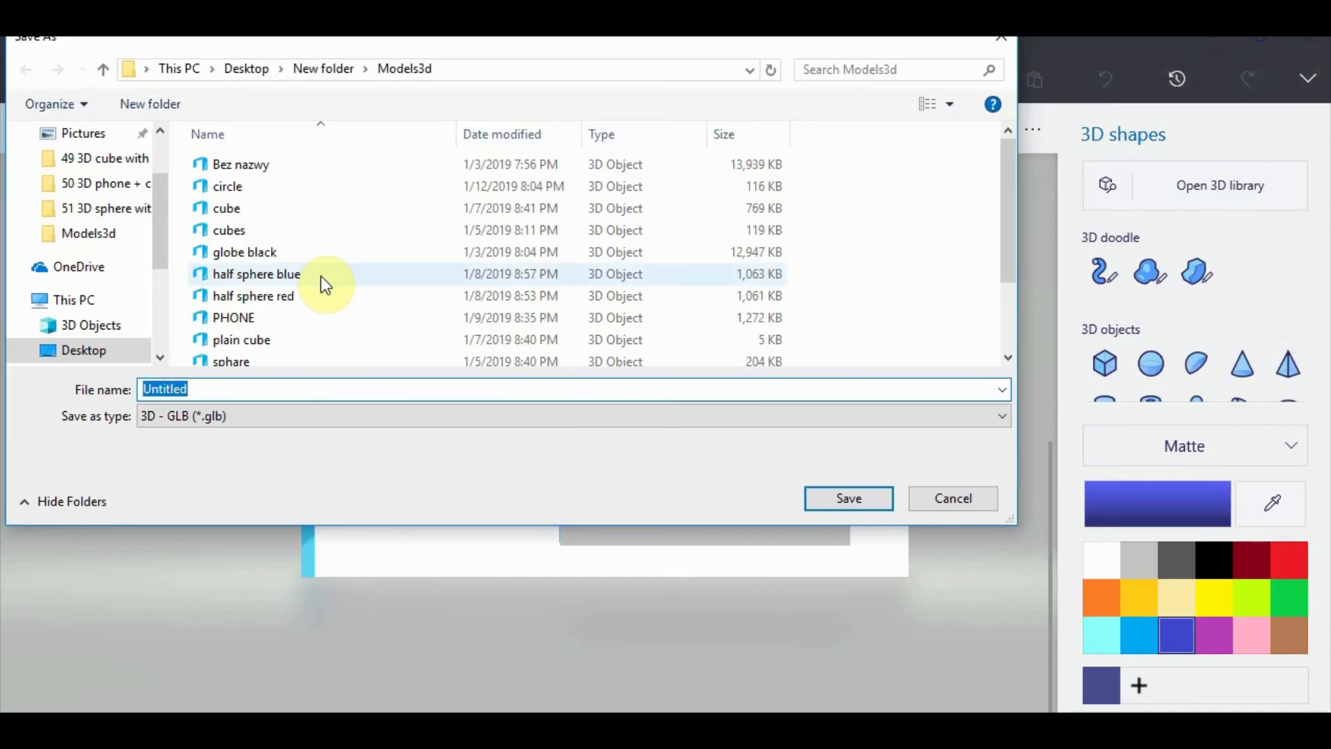
pyautogui.scroll(-2, 261, 351)
pyautogui.click(261, 355)
pyautogui.click(849, 498)
pyautogui.click(701, 390)
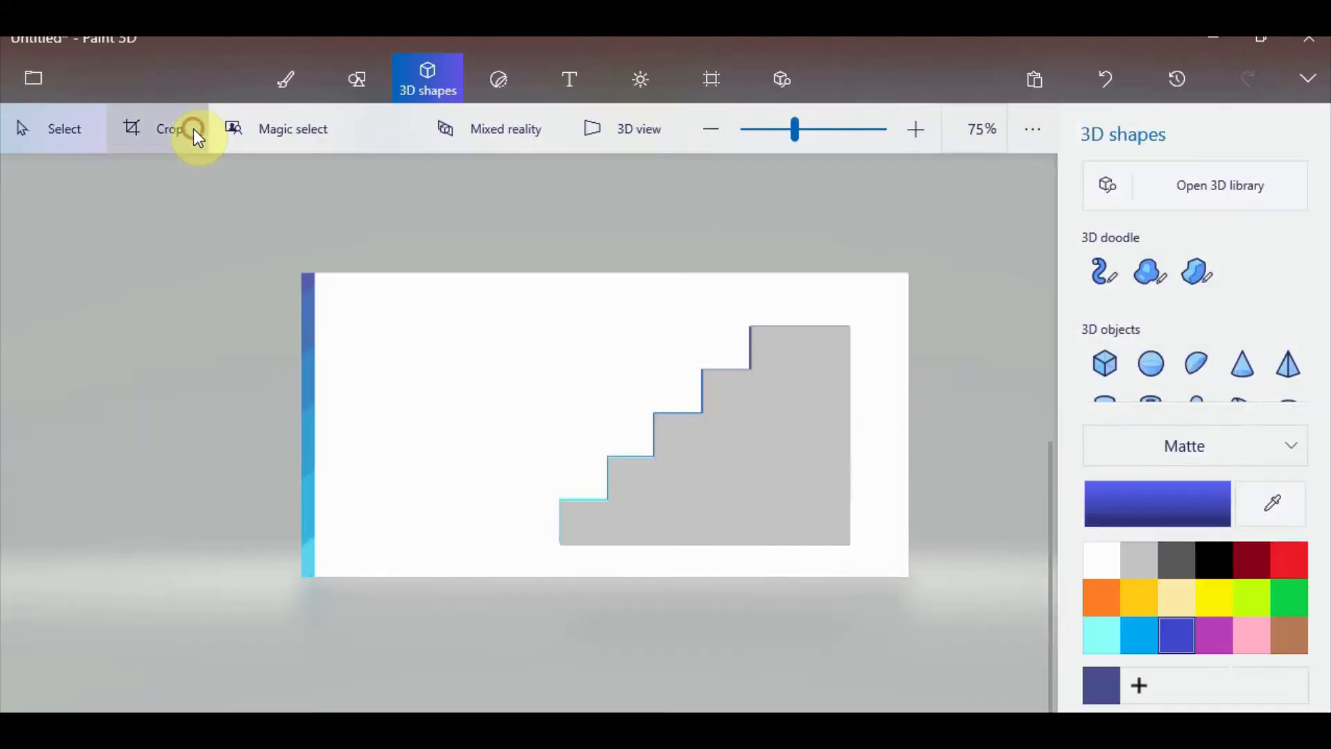
# Crop the gradient strip off the canvas and save the staircase as a GLB model in Models3d under the existing file's name.
pyautogui.click(193, 129)
pyautogui.moveTo(309, 422); pyautogui.dragTo(345, 424)
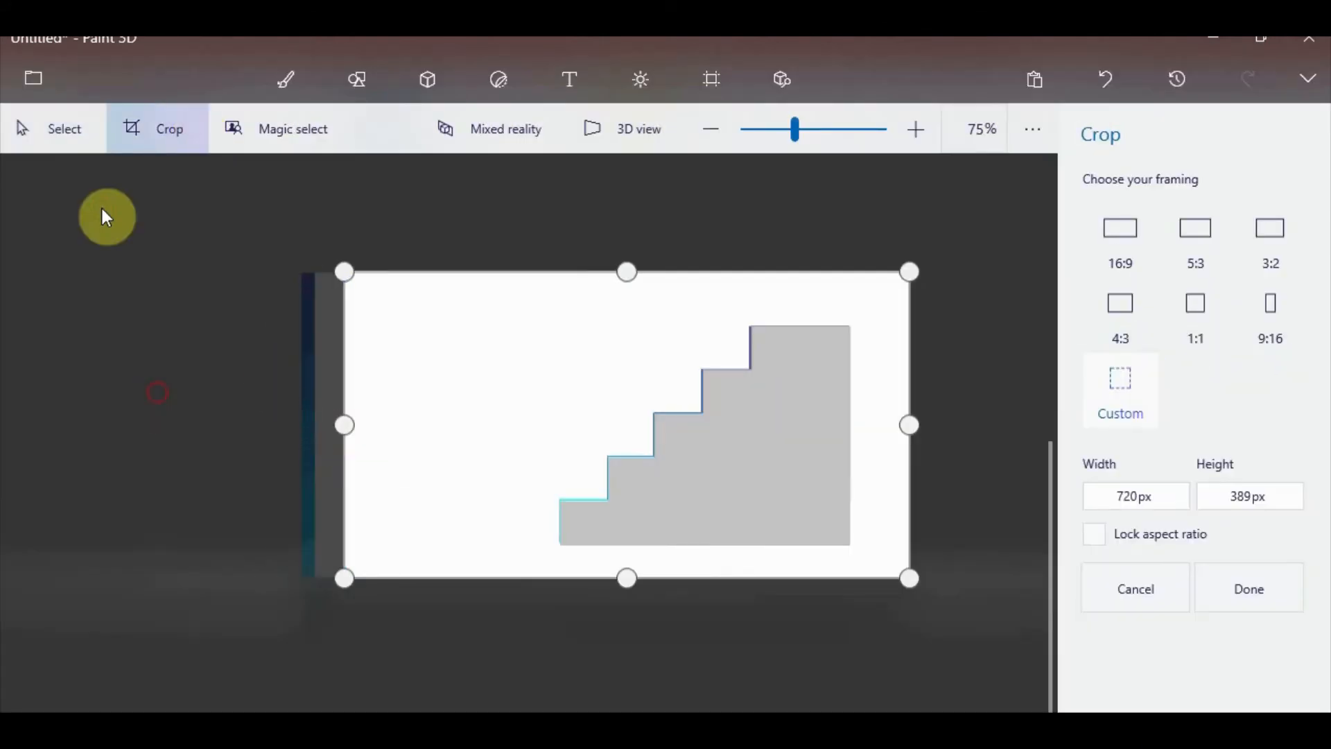
pyautogui.click(34, 78)
pyautogui.click(83, 340)
pyautogui.click(527, 333)
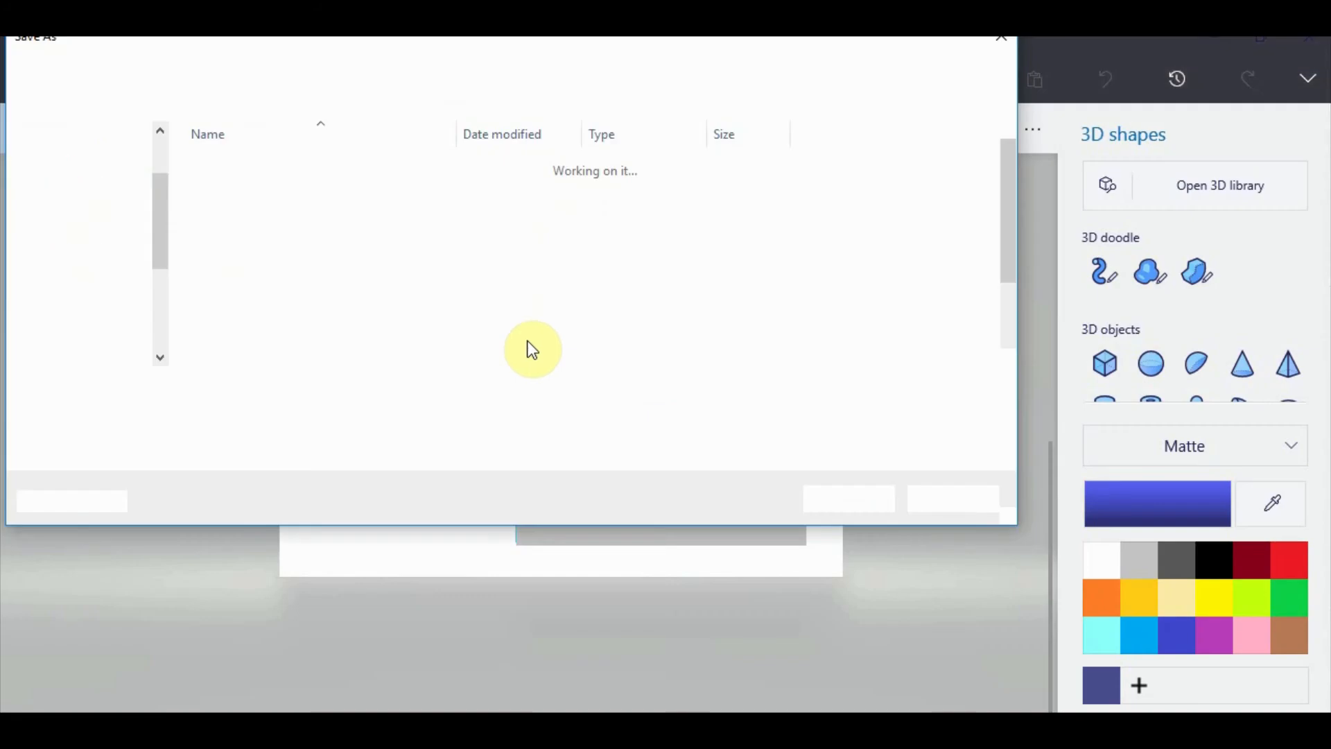
pyautogui.click(269, 355)
pyautogui.click(847, 498)
pyautogui.click(711, 383)
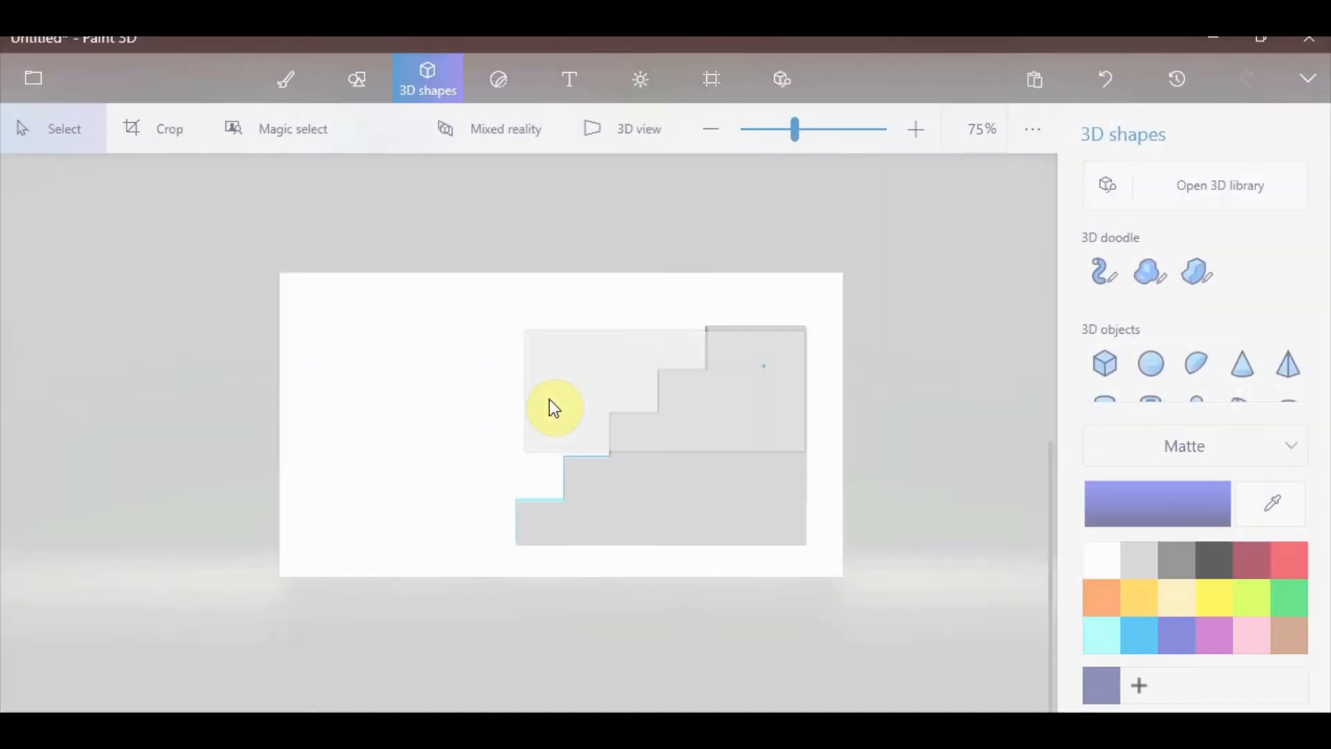
# Switch to PowerPoint and insert the saved staircase 3D model from the Models3d folder on slide 18.
pyautogui.hotkey('alt', 'Tab')
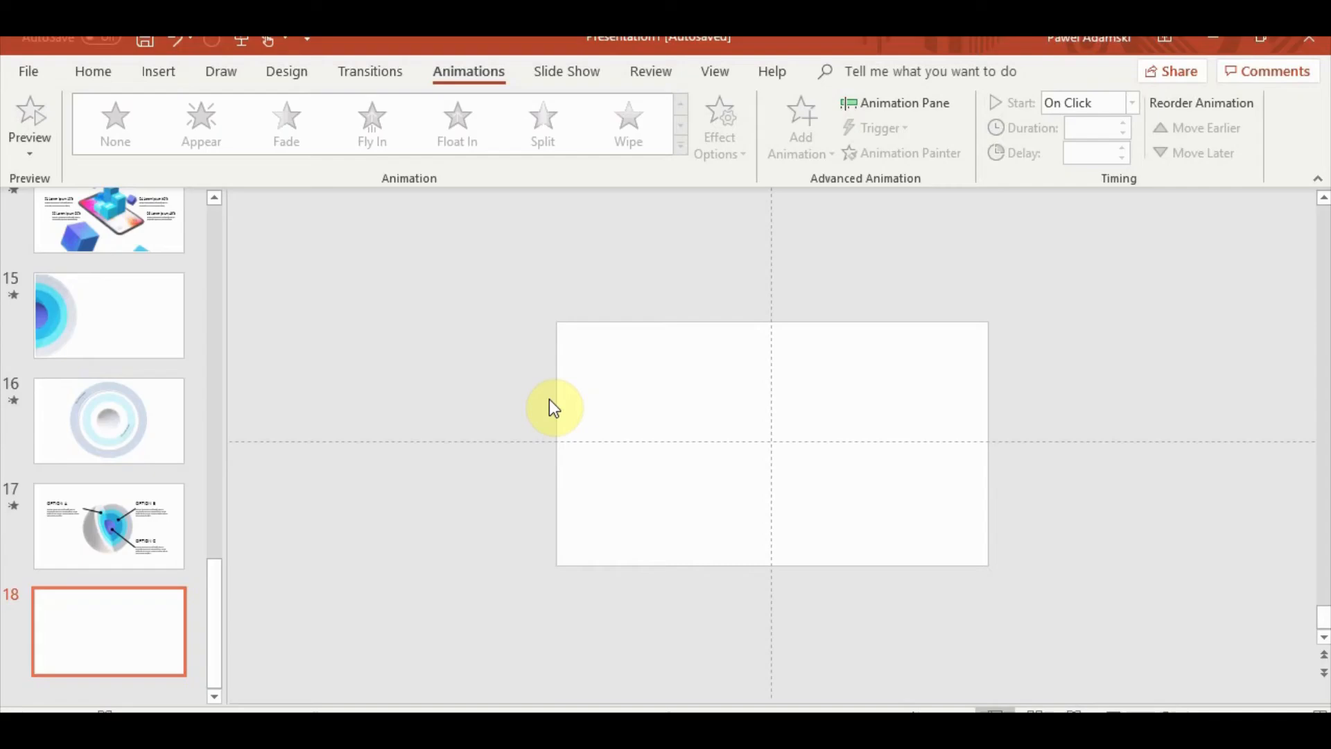
pyautogui.click(160, 81)
pyautogui.click(450, 101)
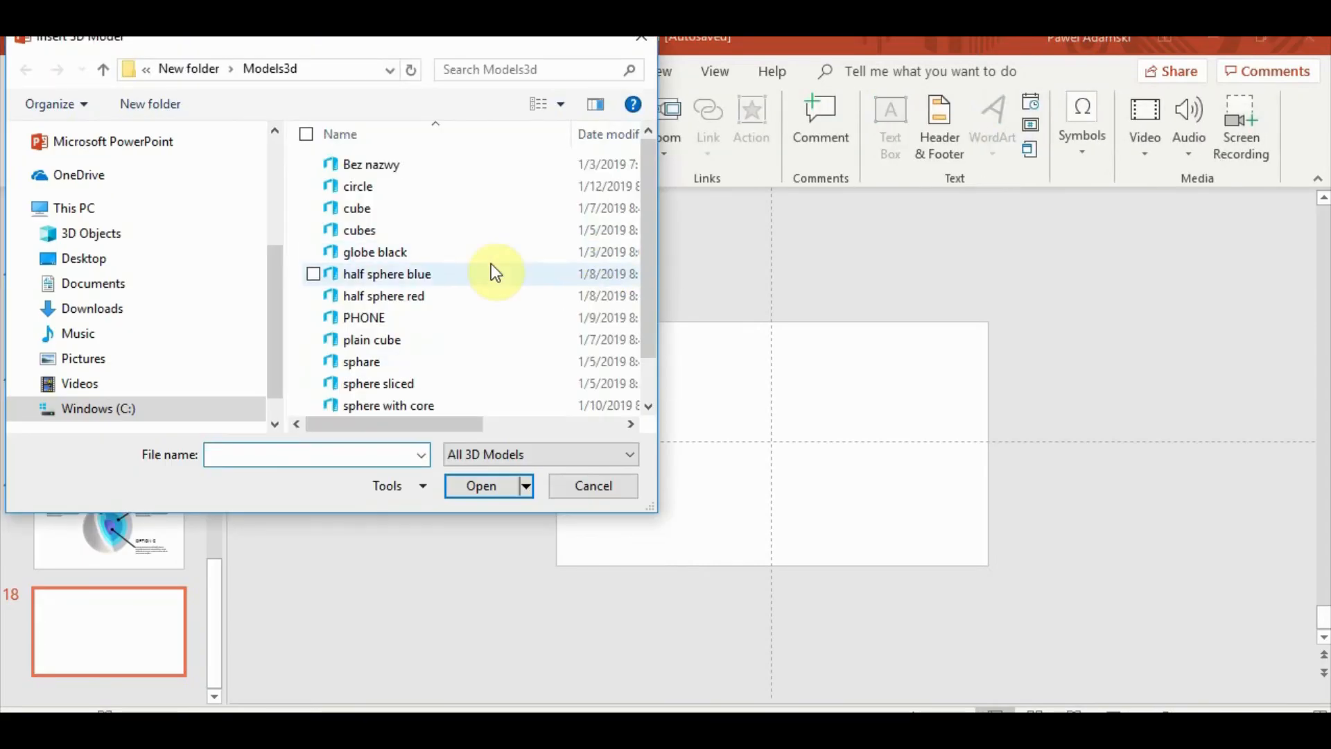
pyautogui.doubleClick(398, 402)
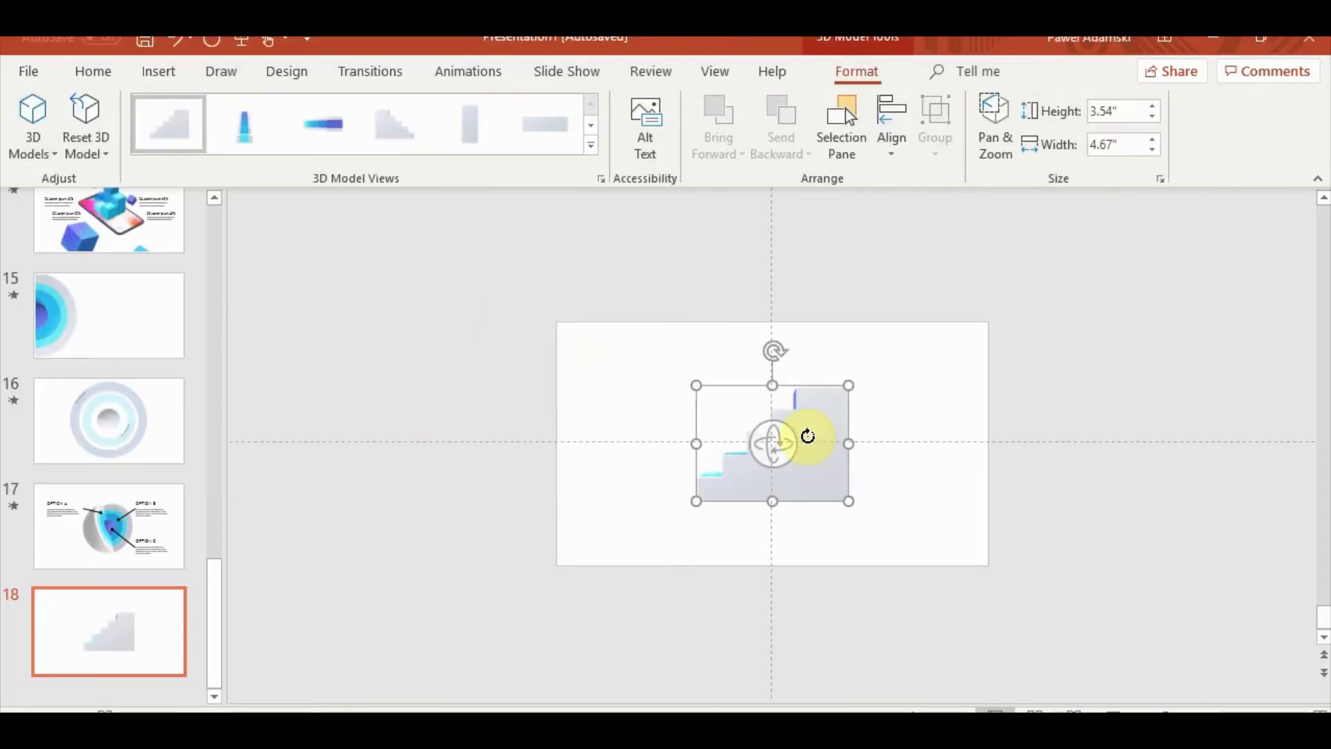
# Rotate the 3D staircase so its steps are seen from above as a vertical column with the violet step lowest.
pyautogui.moveTo(770, 451)
pyautogui.mouseDown()
pyautogui.moveTo(868, 555)
pyautogui.moveTo(689, 522)
pyautogui.moveTo(677, 550)
pyautogui.moveTo(773, 437)
pyautogui.mouseUp()
pyautogui.scroll(10, 847, 547)
pyautogui.scroll(-7, 808, 413)
# Enlarge the staircase model to about 12.73 by 5.07 inches and center it across the slide.
pyautogui.moveTo(701, 253); pyautogui.dragTo(589, 152)
pyautogui.moveTo(845, 616); pyautogui.dragTo(969, 620)
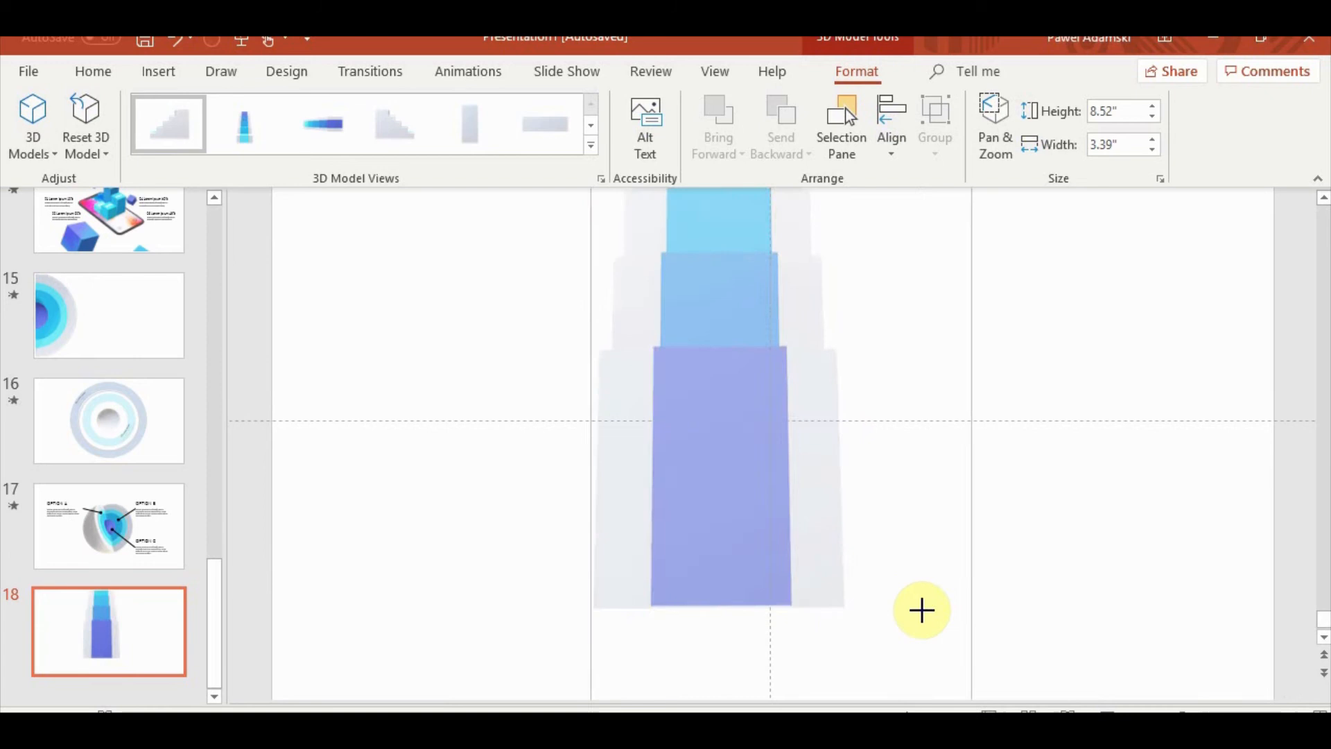
pyautogui.scroll(-4, 895, 579)
pyautogui.moveTo(792, 379); pyautogui.dragTo(783, 381)
pyautogui.moveTo(783, 378); pyautogui.dragTo(784, 380)
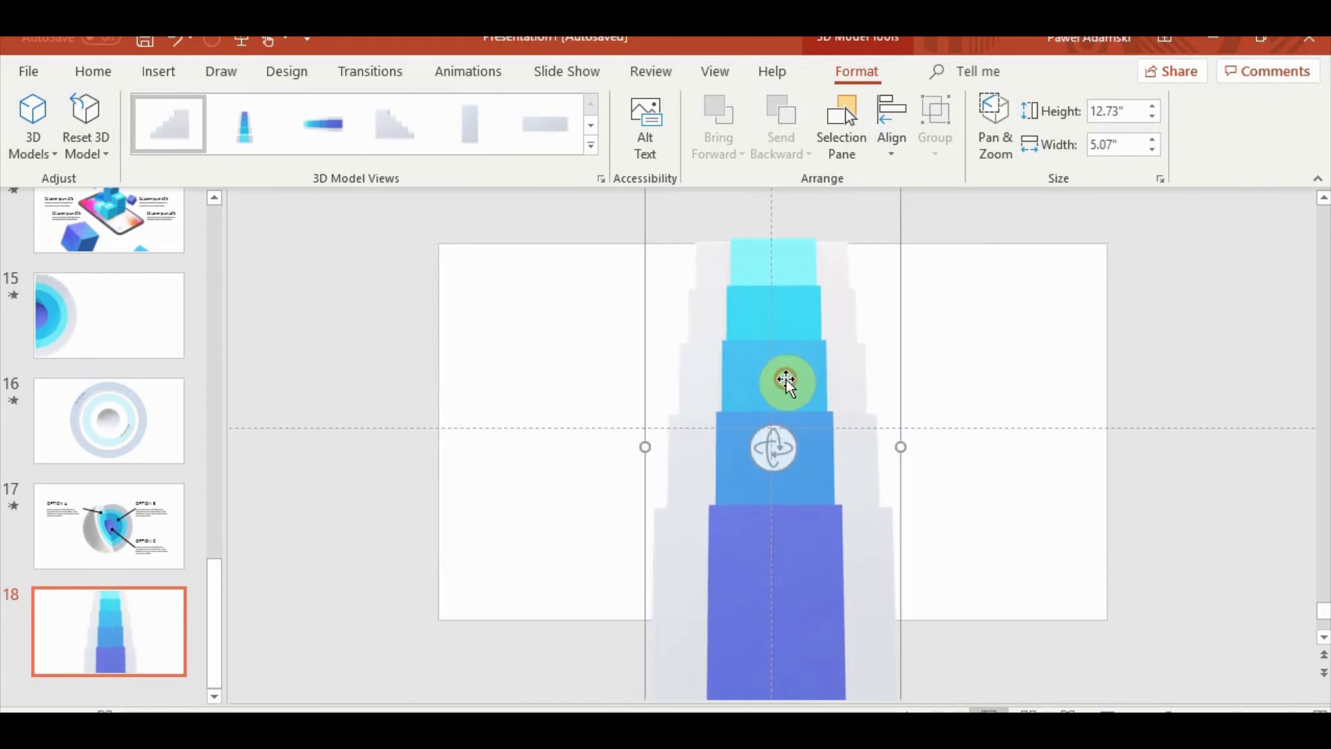
# Draw a rectangle about 7.58 inches high and 5.88 inches wide over the slide's left side, up to the colored stairs.
pyautogui.click(1039, 540)
pyautogui.click(161, 72)
pyautogui.click(333, 168)
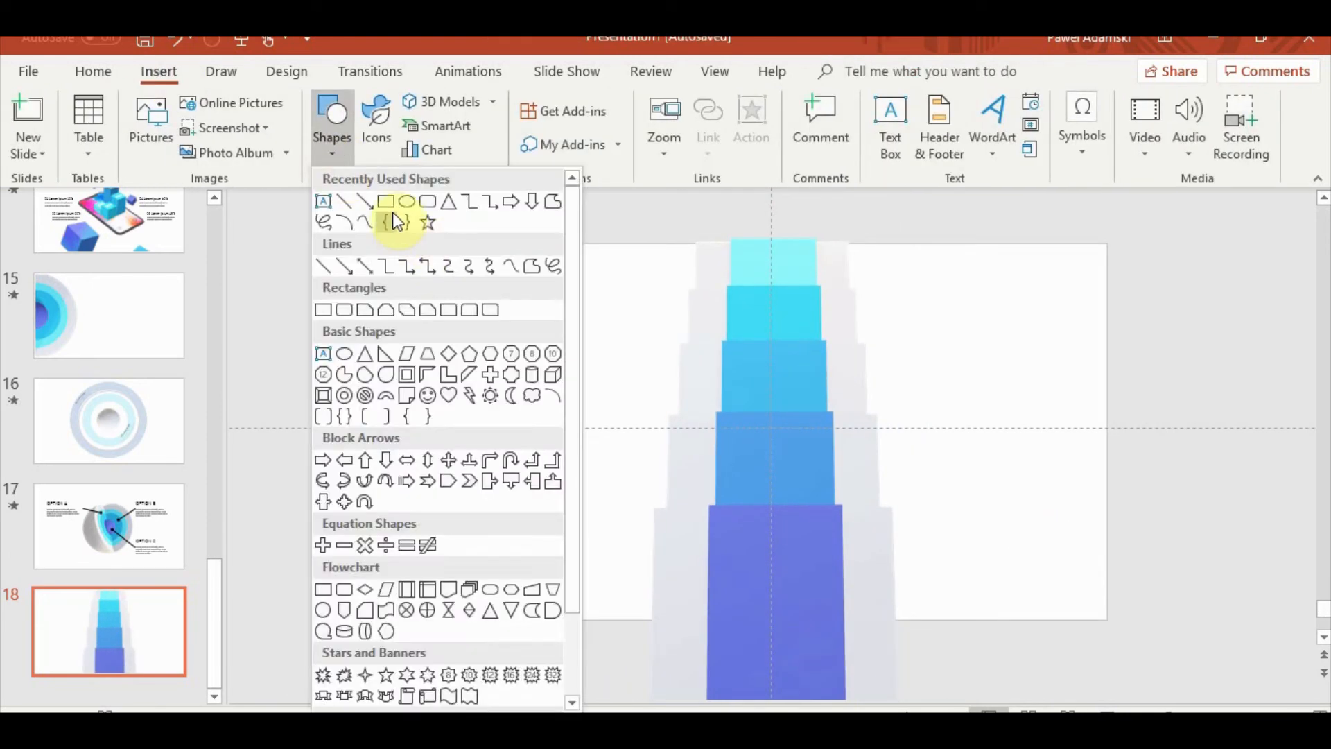
pyautogui.click(395, 217)
pyautogui.moveTo(438, 244); pyautogui.dragTo(734, 616)
pyautogui.moveTo(588, 615); pyautogui.dragTo(597, 642)
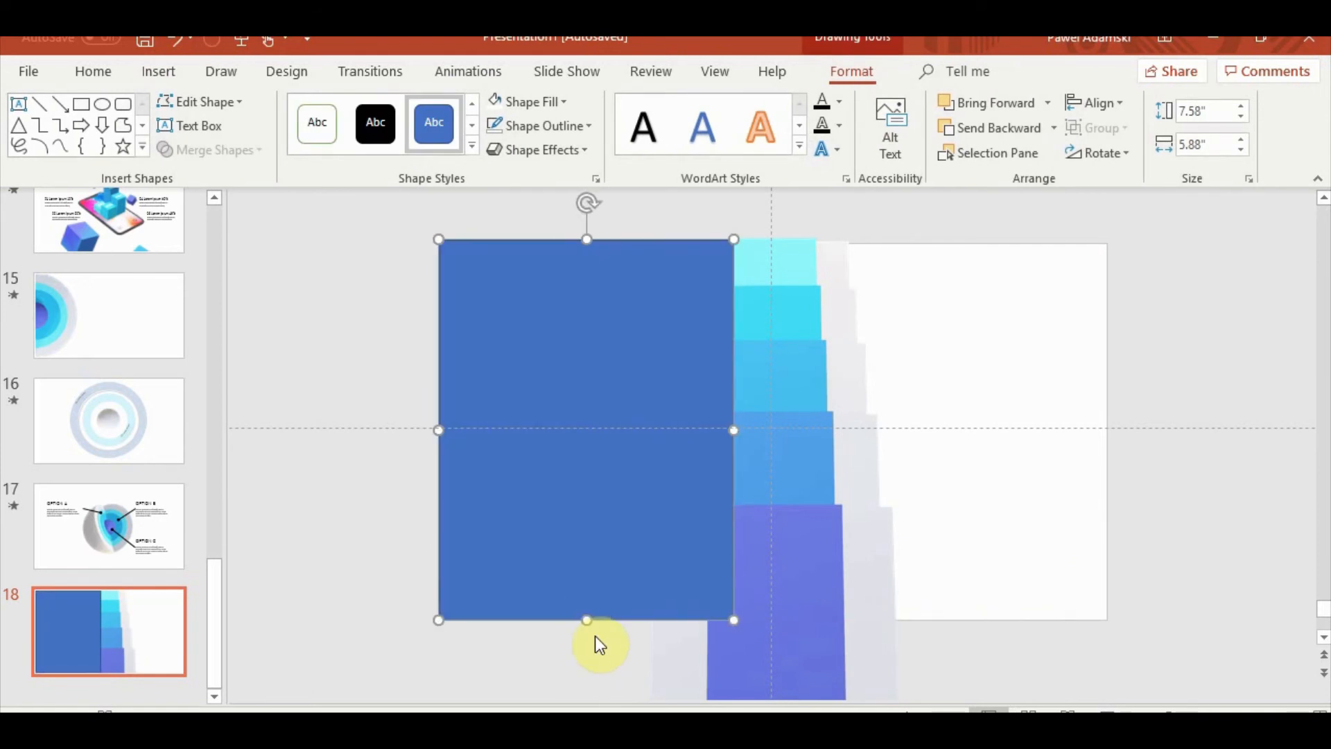
# Make the rectangle white and place a copy over the slide's right side so only the colored stairs show between them.
pyautogui.click(494, 101)
pyautogui.moveTo(583, 443); pyautogui.dragTo(928, 443)
pyautogui.moveTo(813, 435); pyautogui.dragTo(732, 429)
pyautogui.click(594, 419)
# Preview the masked staircase slide in reading view and return to editing.
pyautogui.click(1171, 521)
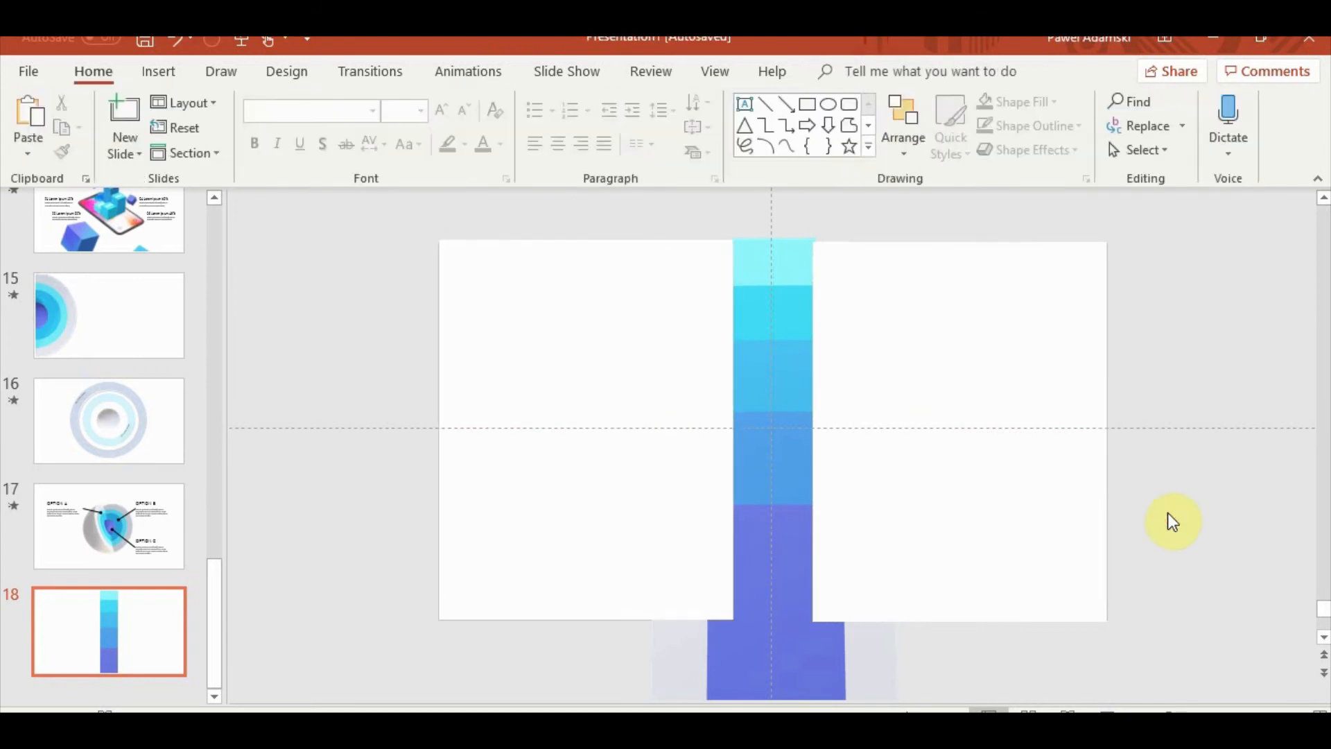
pyautogui.click(1070, 712)
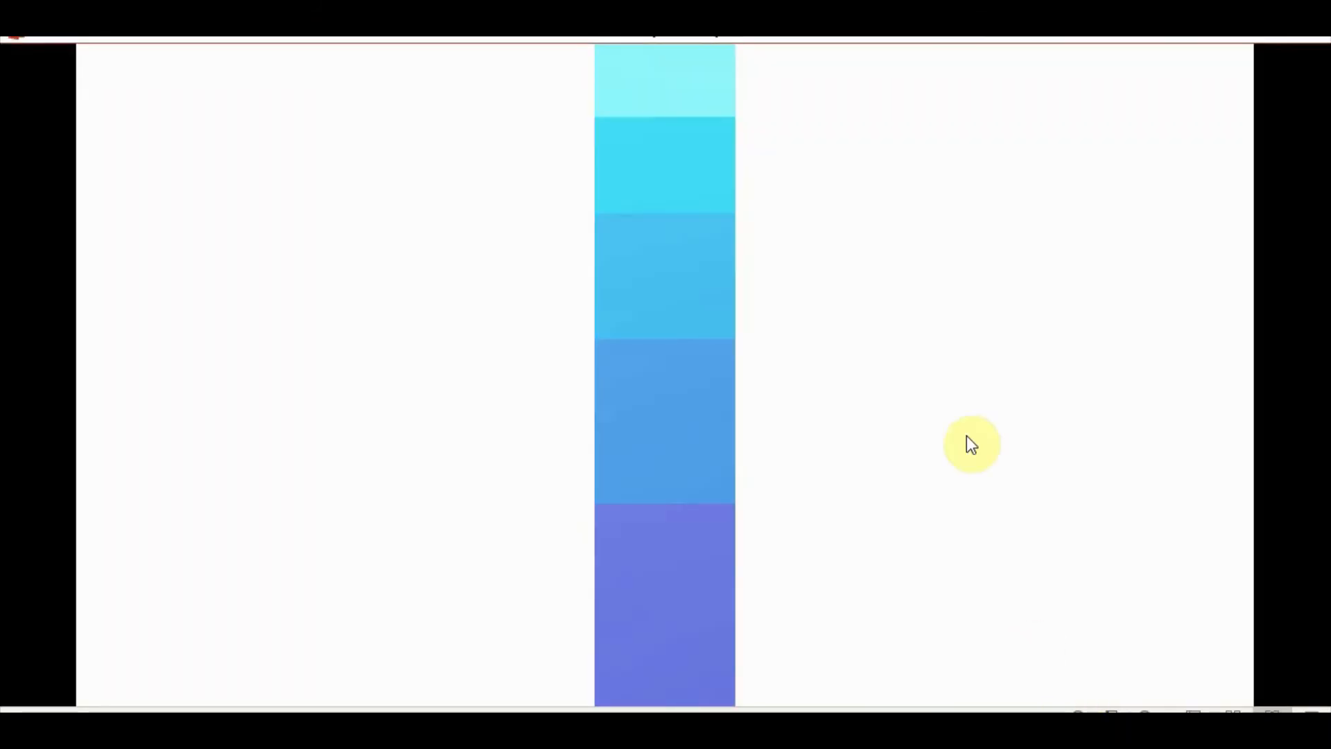
pyautogui.press('Escape')
# Apply a Fly In entrance animation lasting 1 second to the staircase model.
pyautogui.click(791, 471)
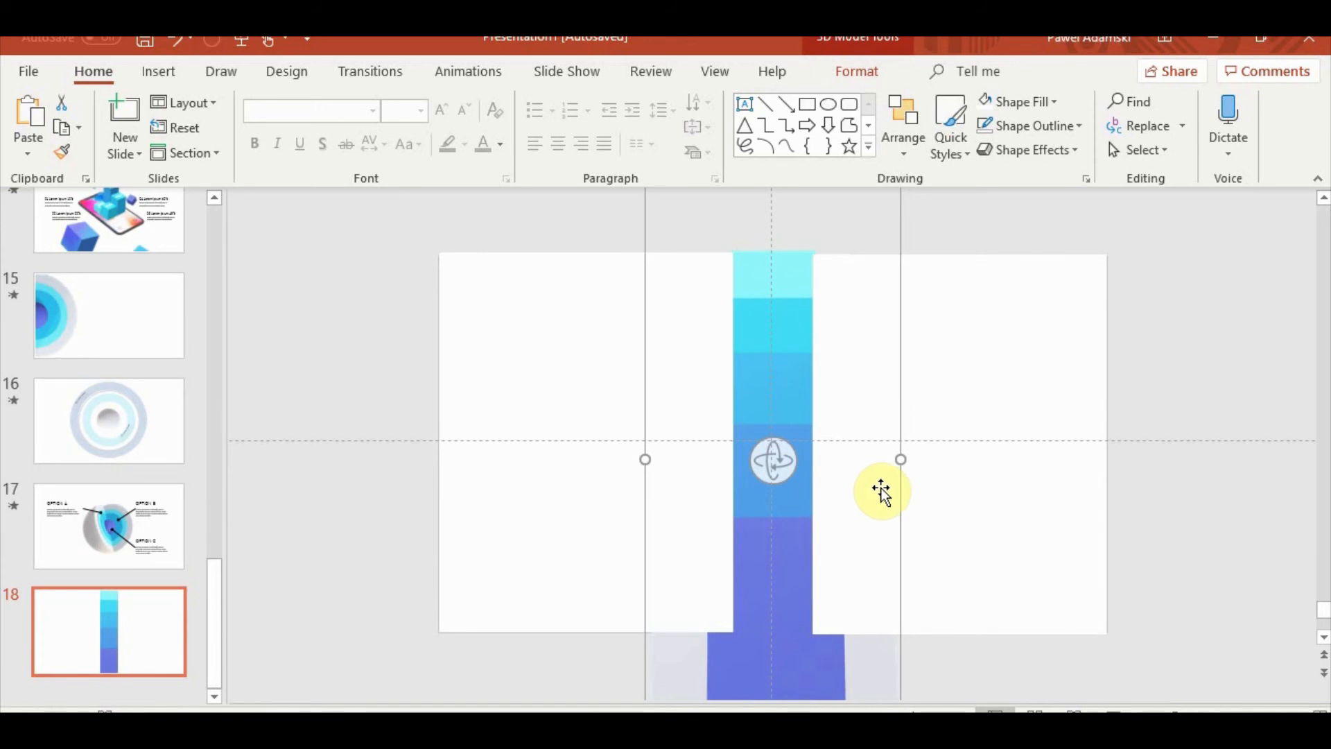
pyautogui.click(455, 82)
pyautogui.click(686, 145)
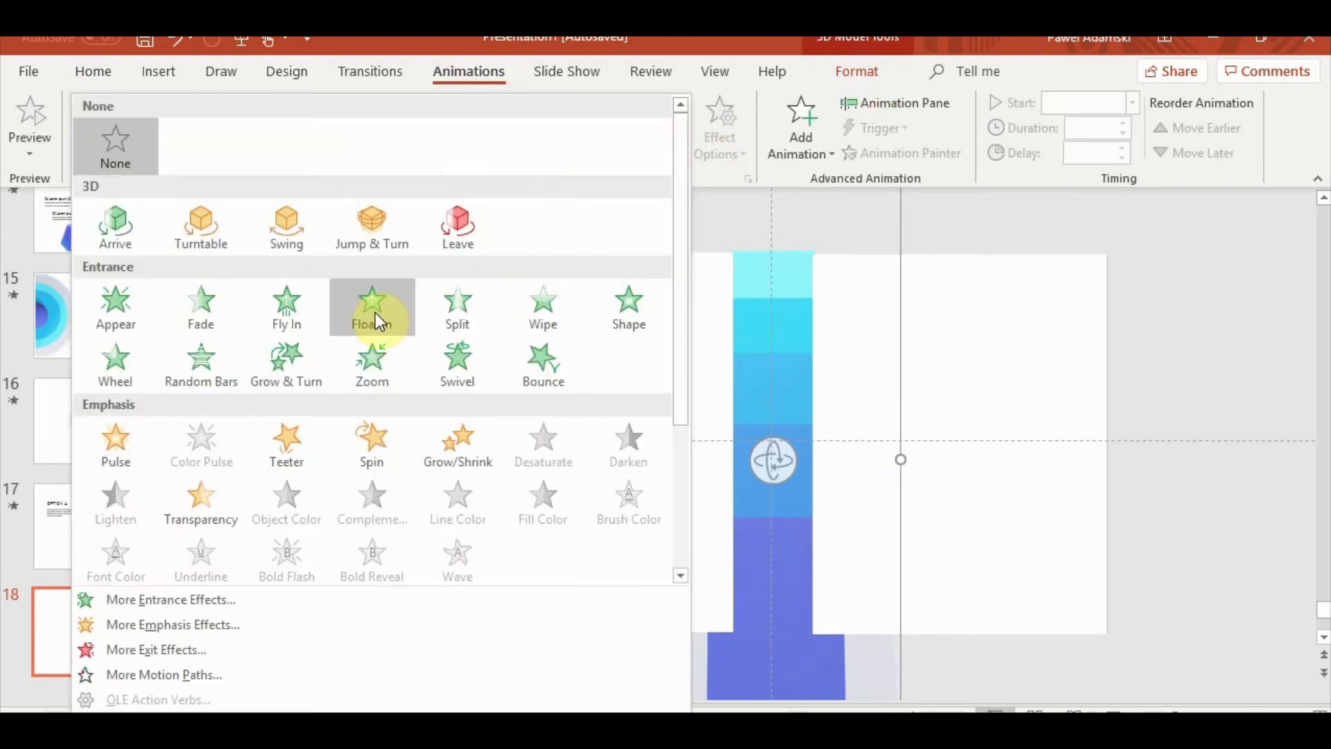
pyautogui.click(375, 314)
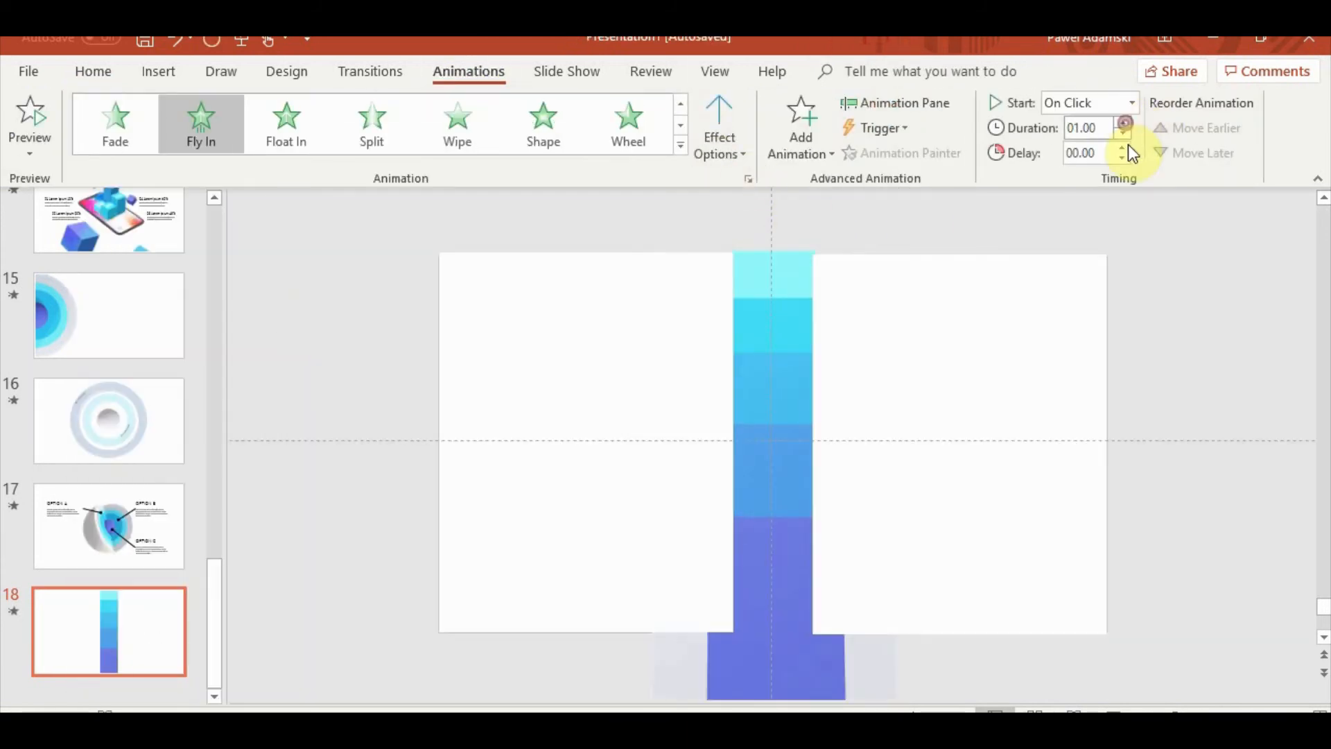
# Show the Animation Pane and adjust the effect options of the staircase model's Fly In animation.
pyautogui.click(894, 103)
pyautogui.click(1306, 280)
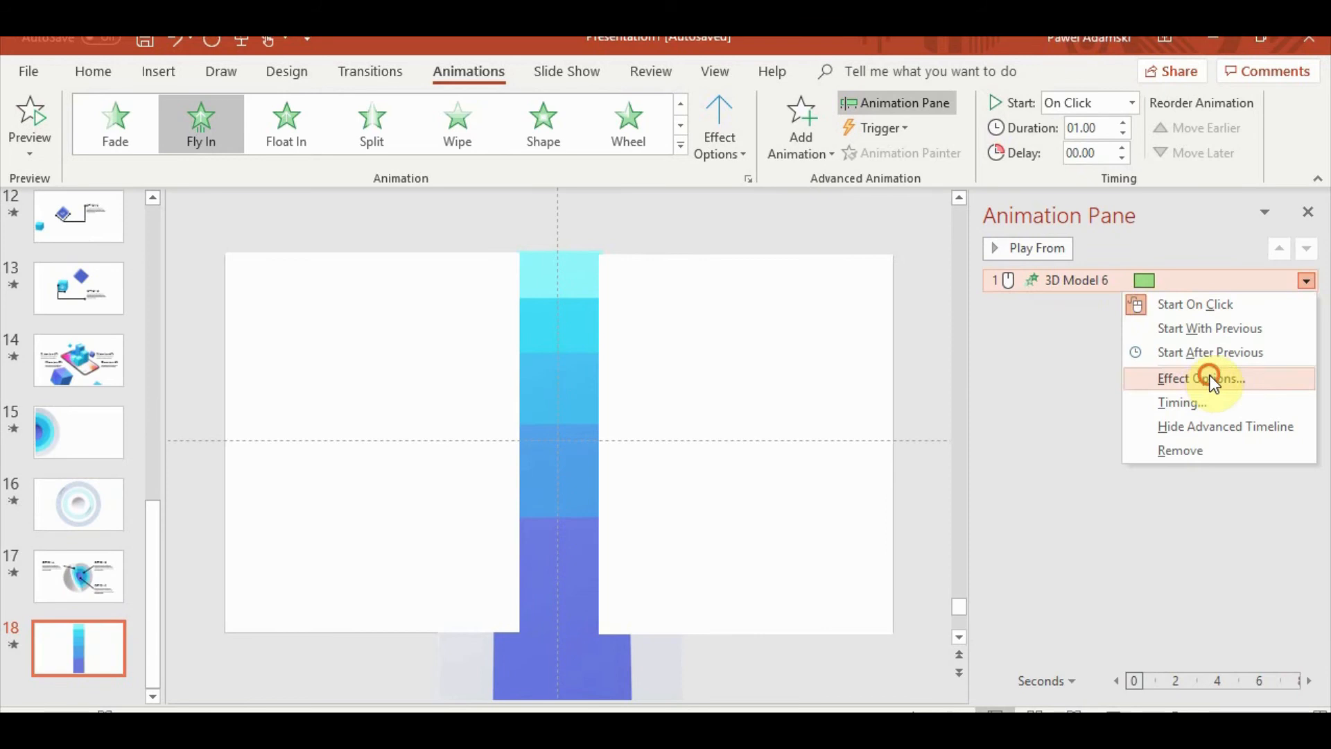
pyautogui.click(1206, 378)
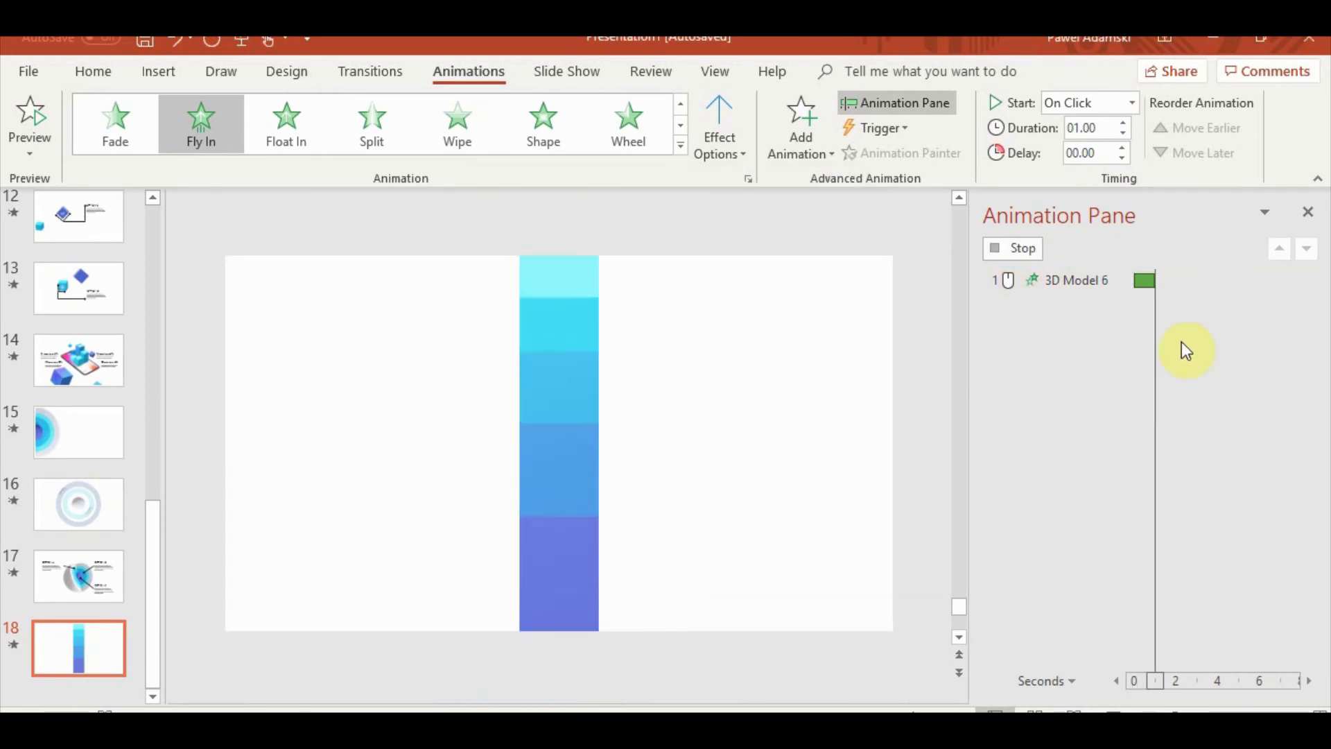
pyautogui.click(723, 543)
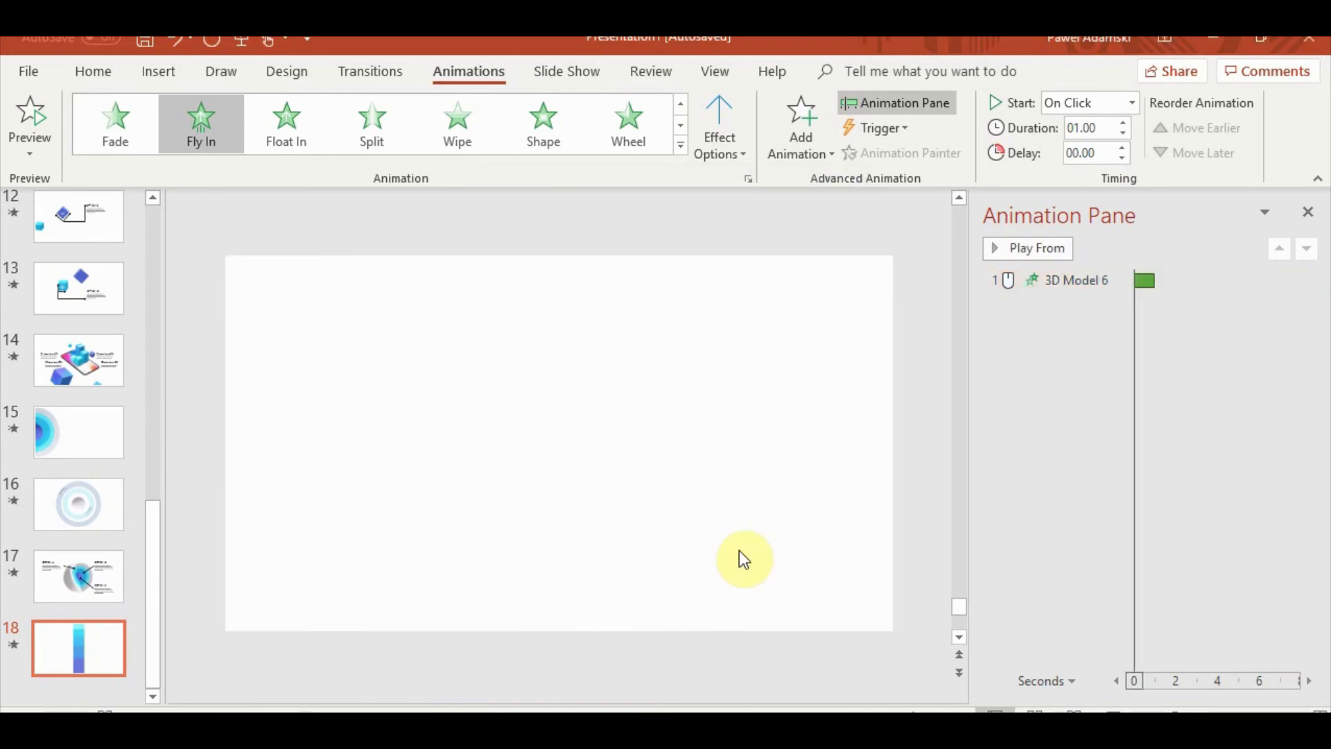
# Set the Fly In duration to 1.50 seconds and readjust the animation's effect options.
pyautogui.click(1124, 123)
pyautogui.click(1123, 123)
pyautogui.click(1307, 280)
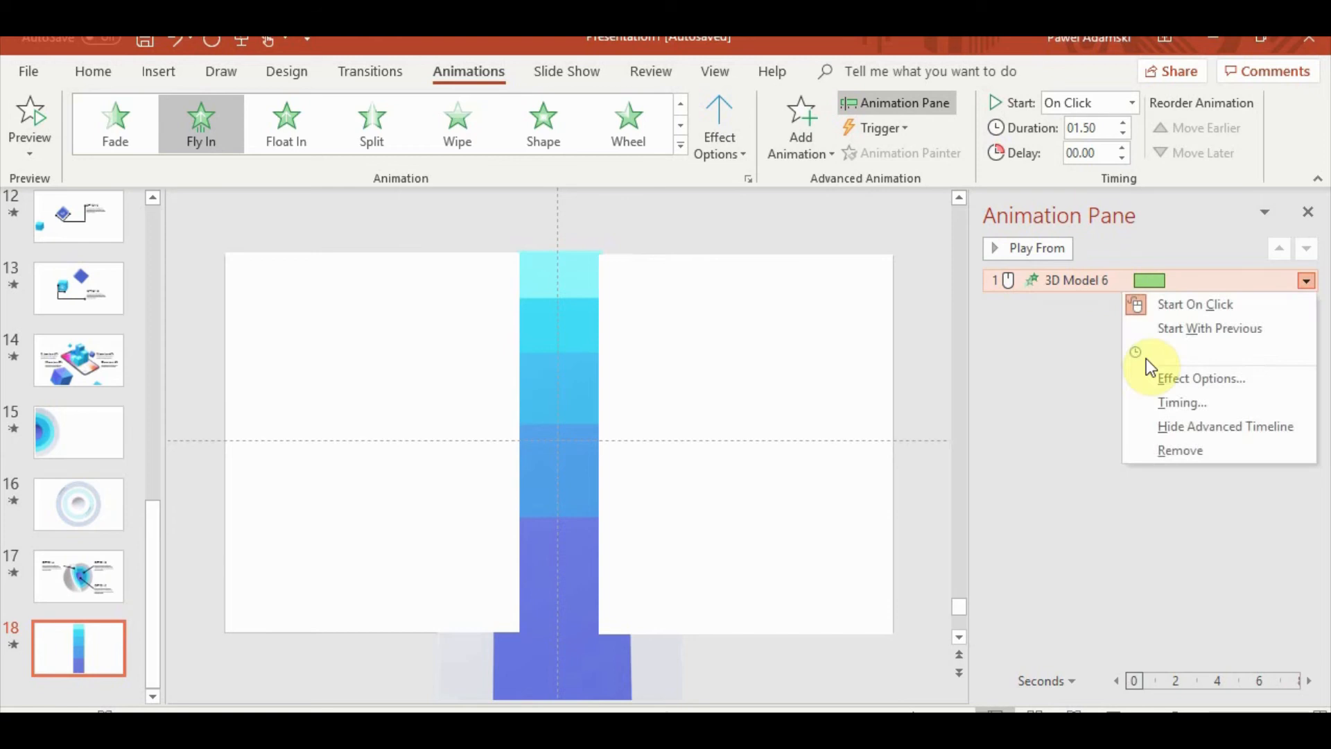
pyautogui.click(1187, 378)
pyautogui.click(725, 544)
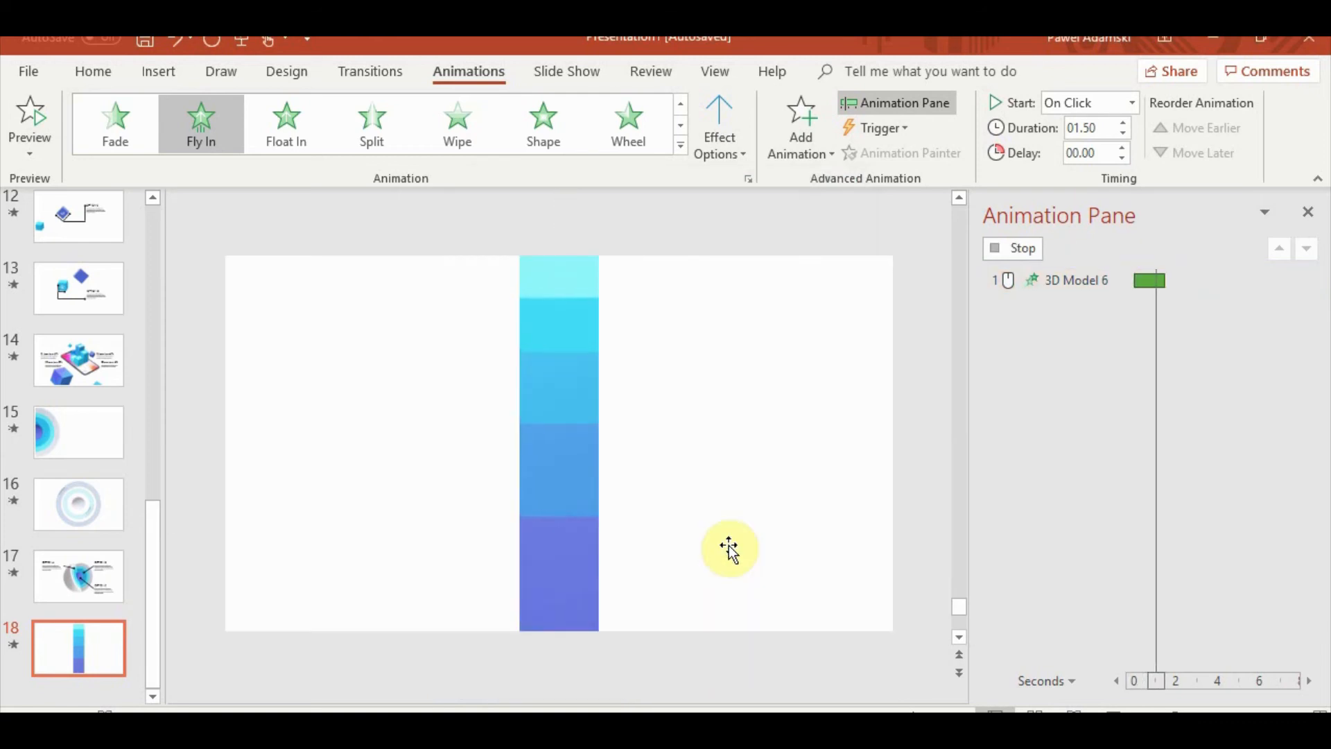
# Play the slide full screen to check the staircase's entrance animation, and return to editing.
pyautogui.click(1078, 719)
pyautogui.click(1029, 522)
pyautogui.press('Escape')
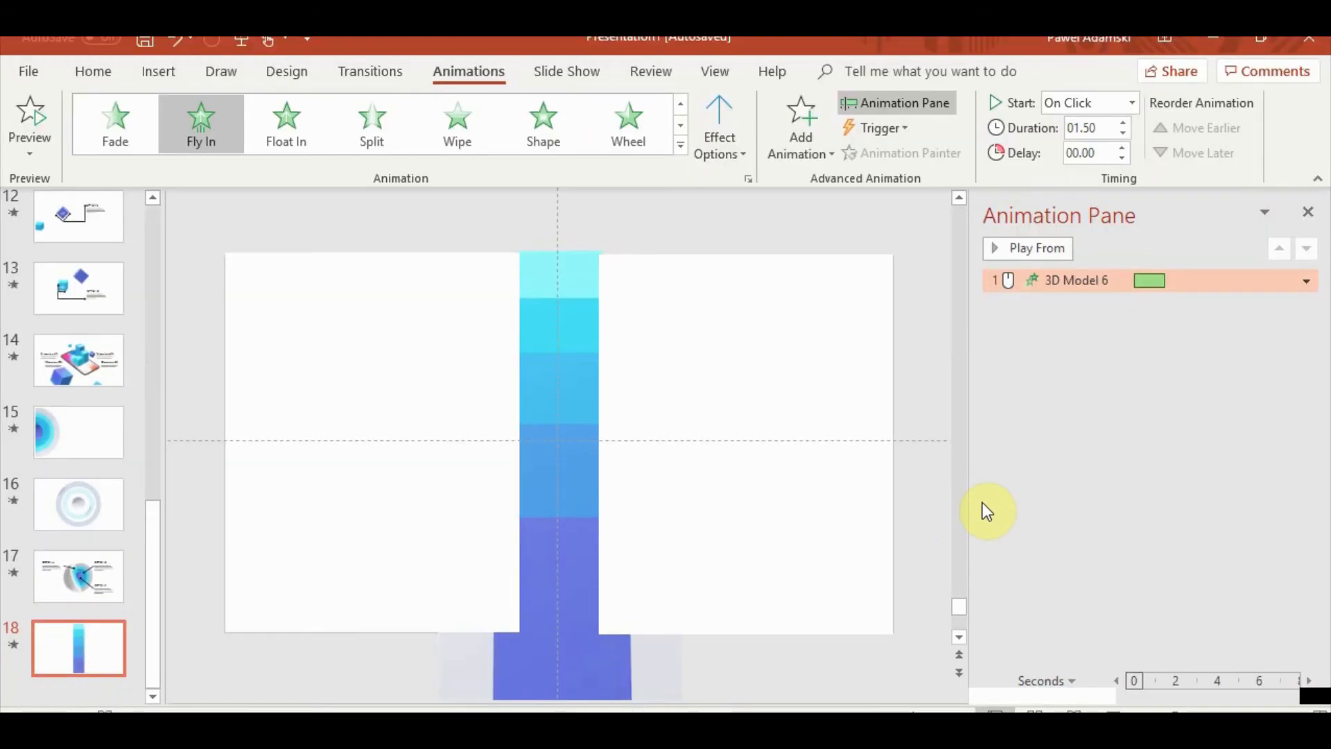
# Copy the four Lorem Ipsum text boxes numbered 01 to 04 from slide 3.
pyautogui.scroll(10, 114, 434)
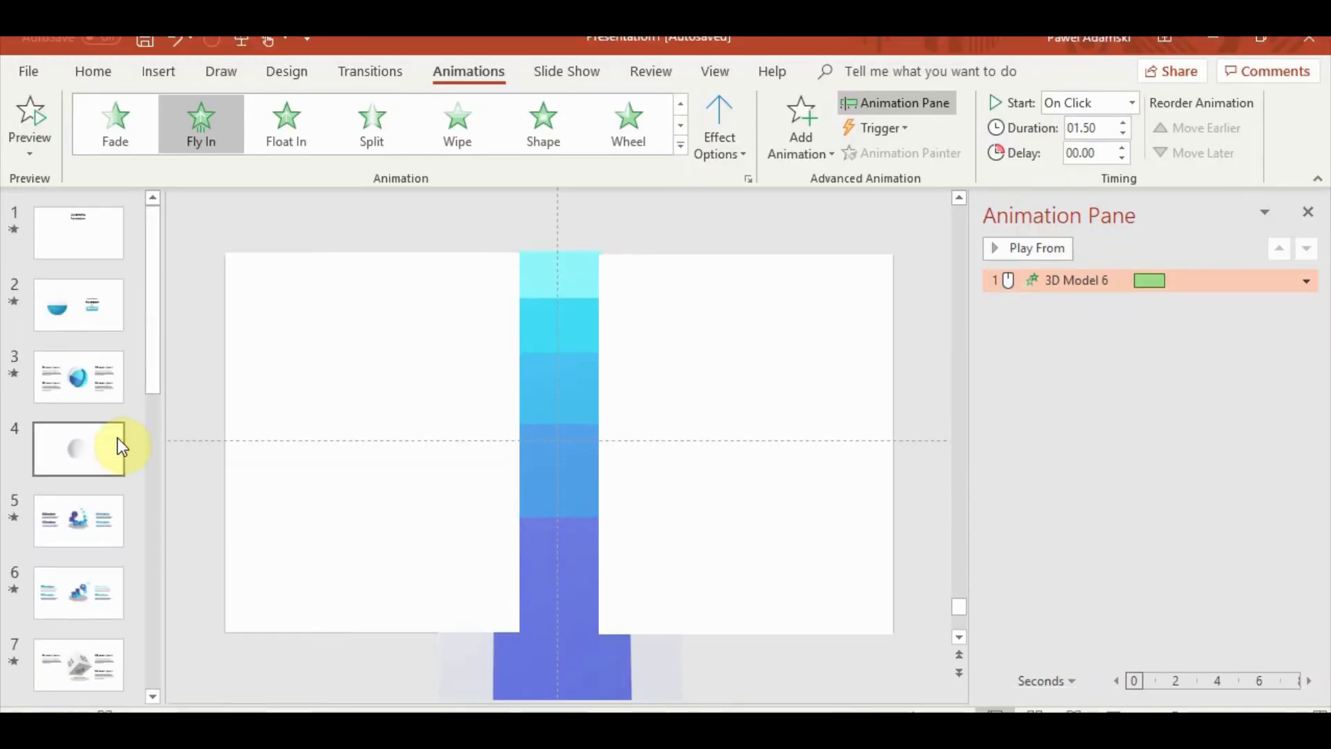
pyautogui.scroll(-1, 90, 439)
pyautogui.click(78, 280)
pyautogui.click(307, 393)
pyautogui.keyDown('shift'); pyautogui.click(346, 492); pyautogui.keyUp('shift')
pyautogui.keyDown('shift'); pyautogui.click(752, 372); pyautogui.keyUp('shift')
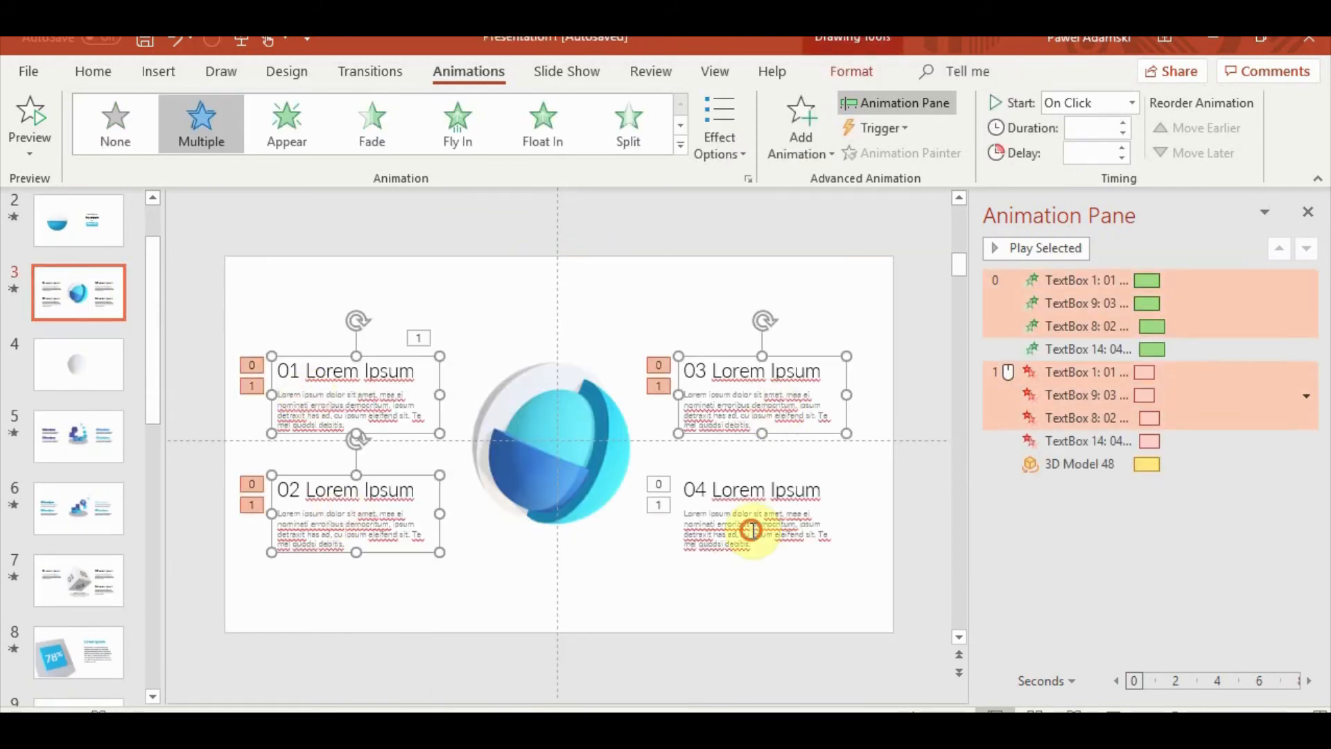
pyautogui.keyDown('shift'); pyautogui.click(752, 529); pyautogui.keyUp('shift')
# Paste the four animated text boxes onto staircase slide 18.
pyautogui.moveTo(153, 366); pyautogui.dragTo(153, 631)
pyautogui.click(75, 663)
pyautogui.hotkey('ctrl', 'v')
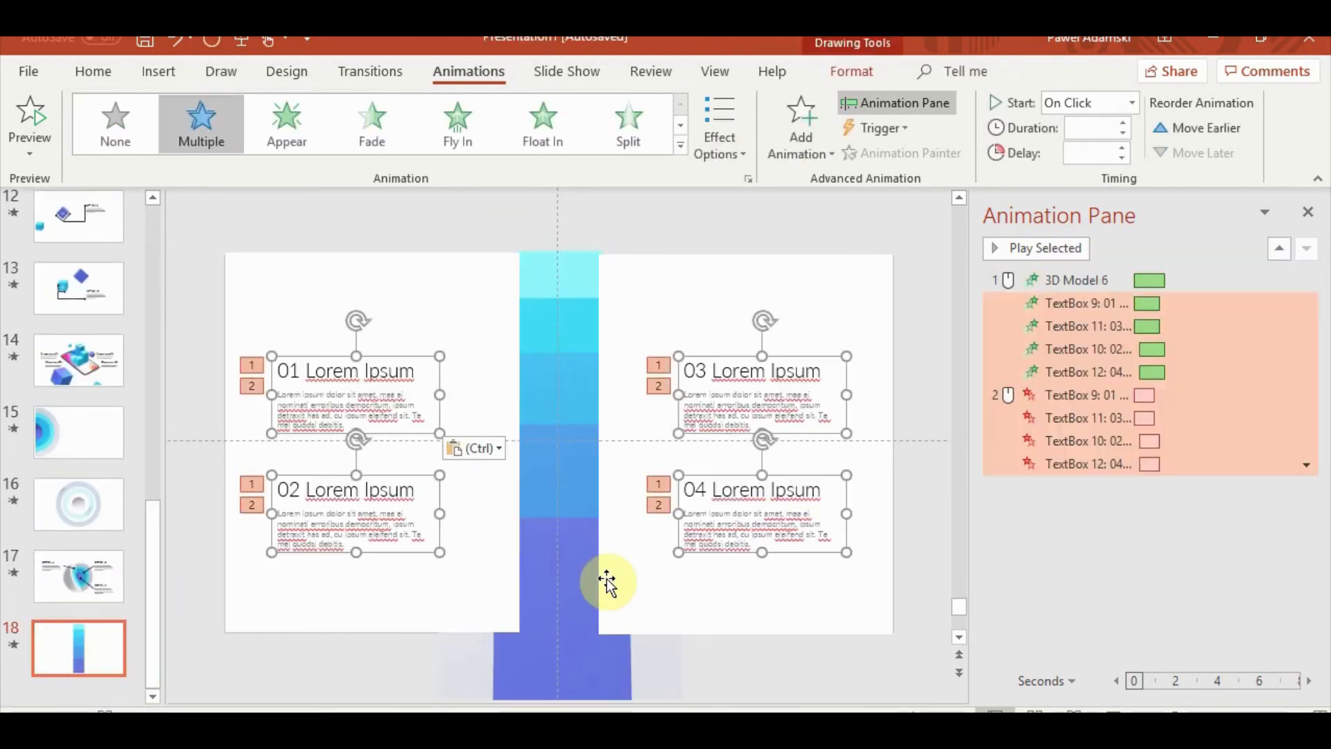
pyautogui.click(919, 492)
# Play slide 18 as a slide show, advancing through the staircase and text box animations.
pyautogui.click(1113, 714)
pyautogui.click(1079, 644)
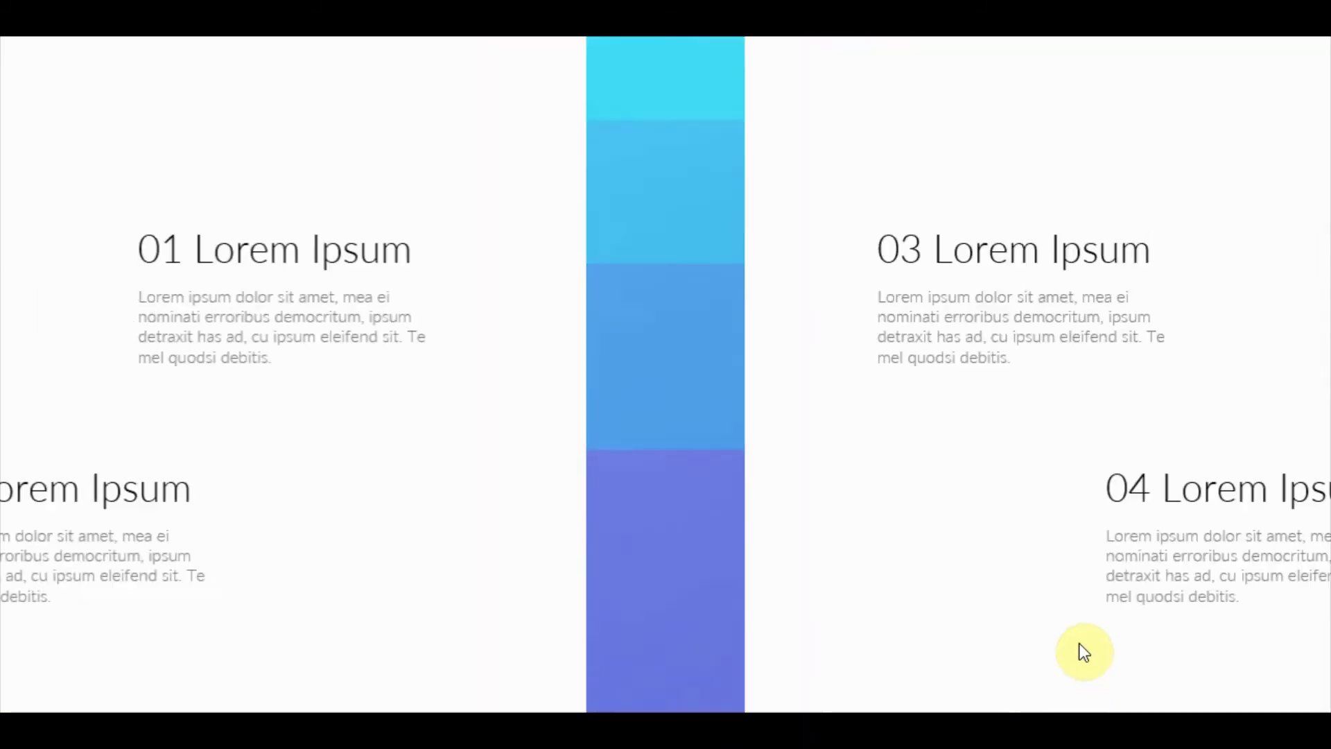
pyautogui.click(1079, 643)
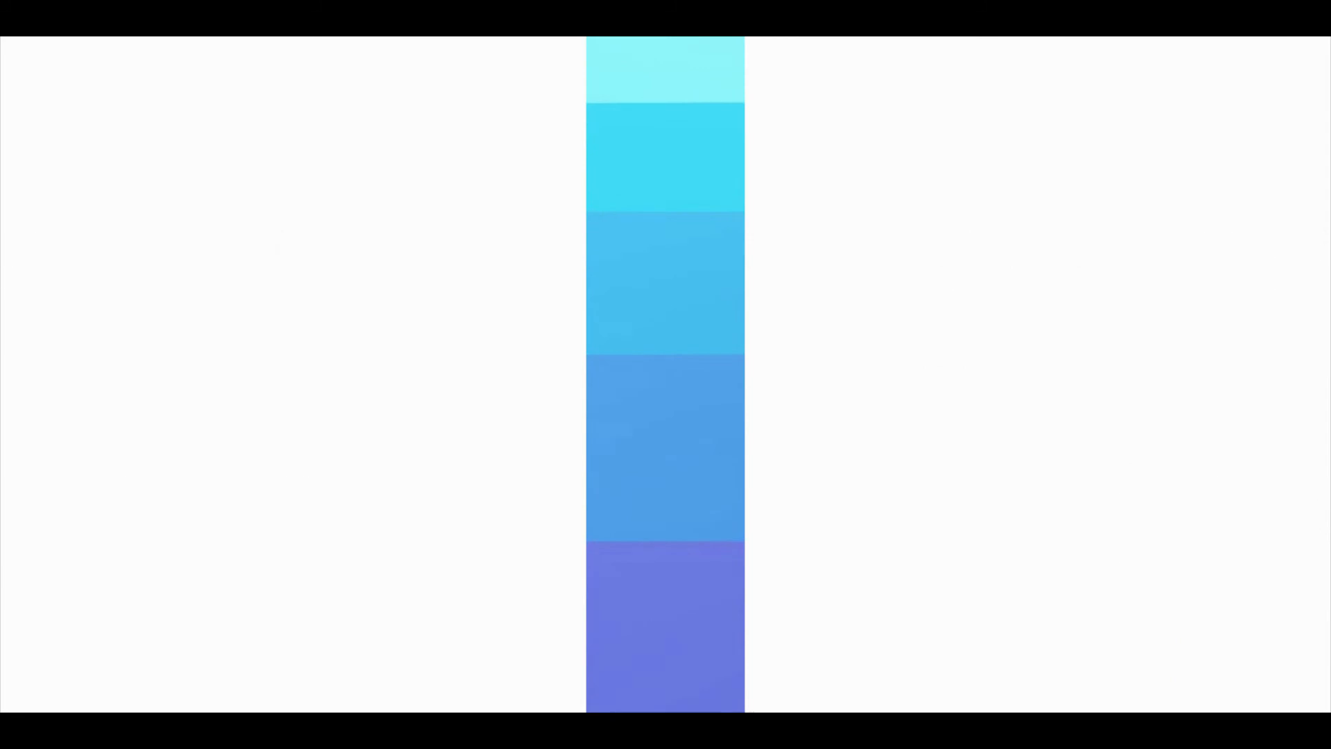
# Leave the slide show and paste a copy of staircase slide 18 after it as slide 19.
pyautogui.press('Escape')
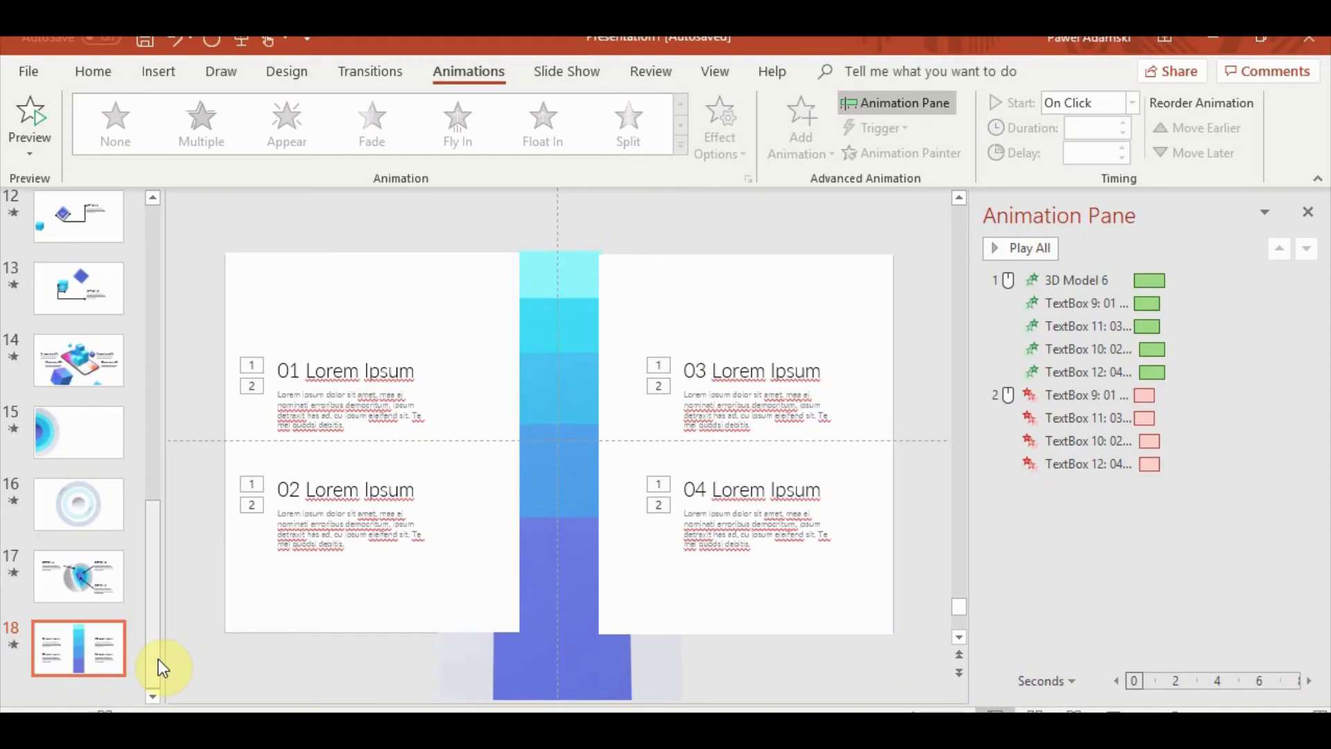
pyautogui.click(99, 685)
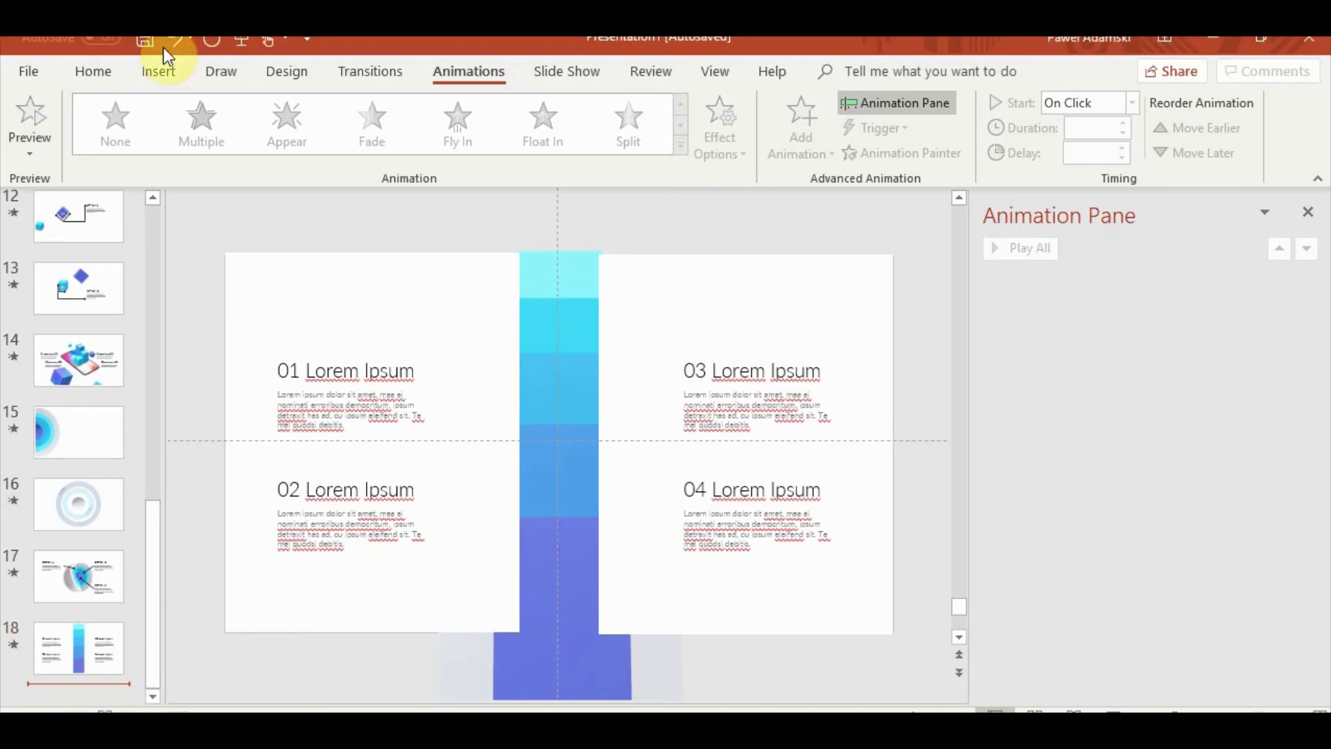
pyautogui.click(163, 66)
pyautogui.hotkey('ctrl', 'v')
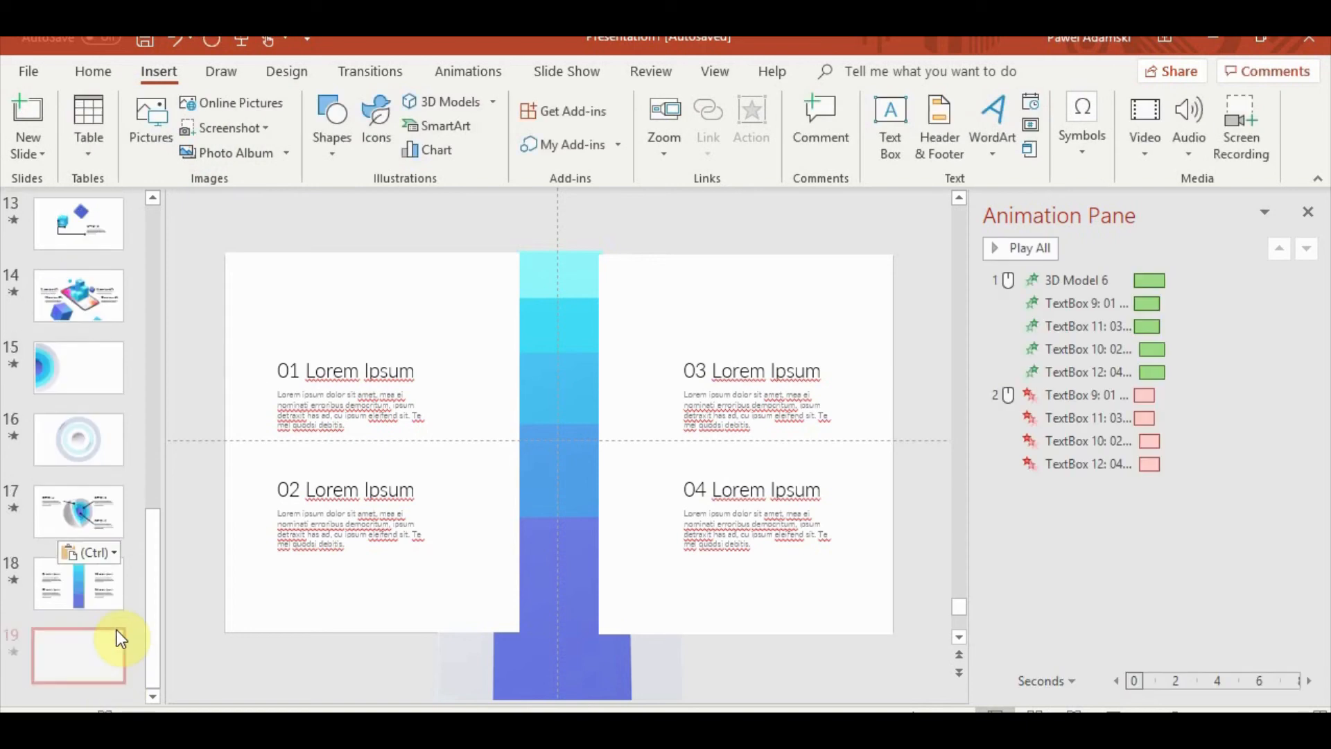
# Delete the four Lorem Ipsum text boxes and both white mask rectangles from slide 19.
pyautogui.click(358, 367)
pyautogui.keyDown('shift'); pyautogui.click(343, 534); pyautogui.keyUp('shift')
pyautogui.keyDown('shift'); pyautogui.click(721, 523); pyautogui.keyUp('shift')
pyautogui.keyDown('shift'); pyautogui.click(721, 389); pyautogui.keyUp('shift')
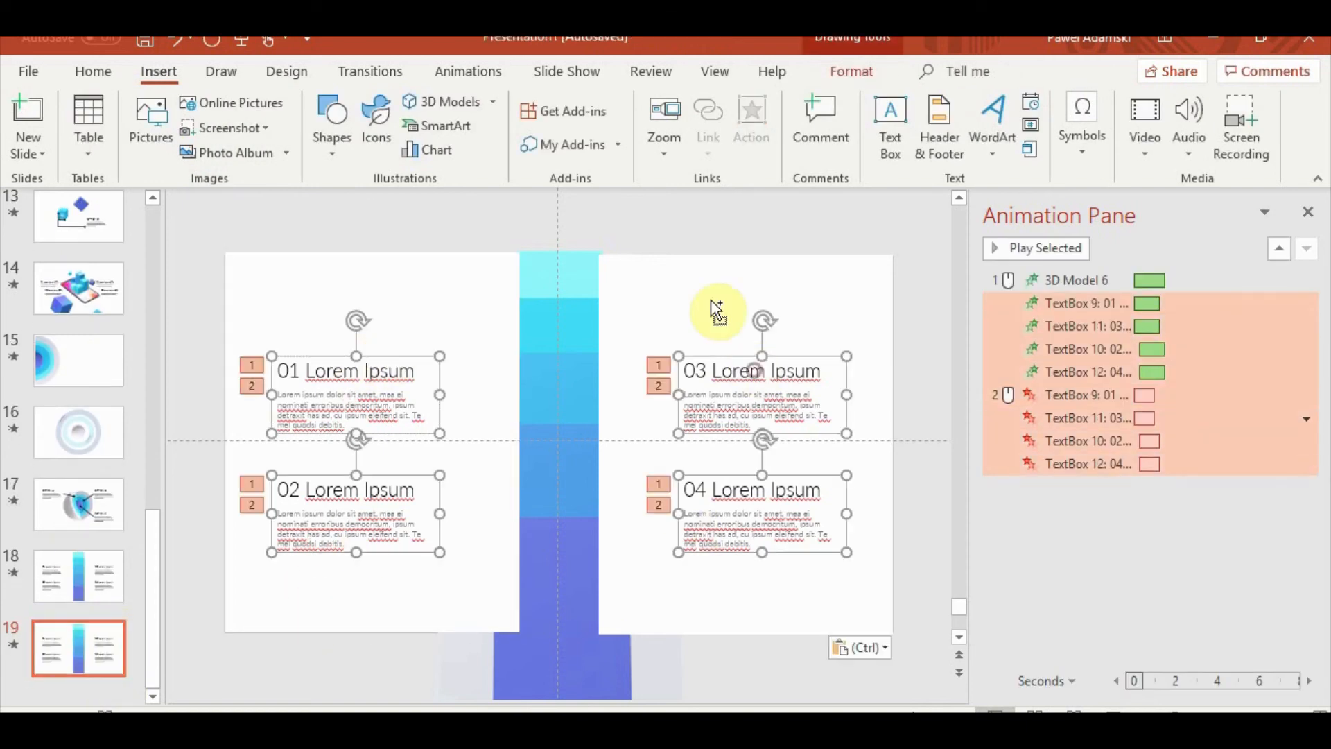
pyautogui.keyDown('shift'); pyautogui.click(714, 305); pyautogui.keyUp('shift')
pyautogui.keyDown('shift'); pyautogui.click(425, 277); pyautogui.keyUp('shift')
pyautogui.press('Delete')
# Remove the staircase model's entrance animation from slide 19.
pyautogui.click(541, 527)
pyautogui.scroll(-3, 491, 408)
pyautogui.moveTo(497, 291); pyautogui.dragTo(716, 516)
pyautogui.click(1078, 279)
pyautogui.press('Delete')
# Rotate the staircase to a three-quarter side view, scale it down to fit, and place it in the slide's right half.
pyautogui.click(620, 582)
pyautogui.scroll(3, 613, 538)
pyautogui.moveTo(613, 606); pyautogui.dragTo(211, 540)
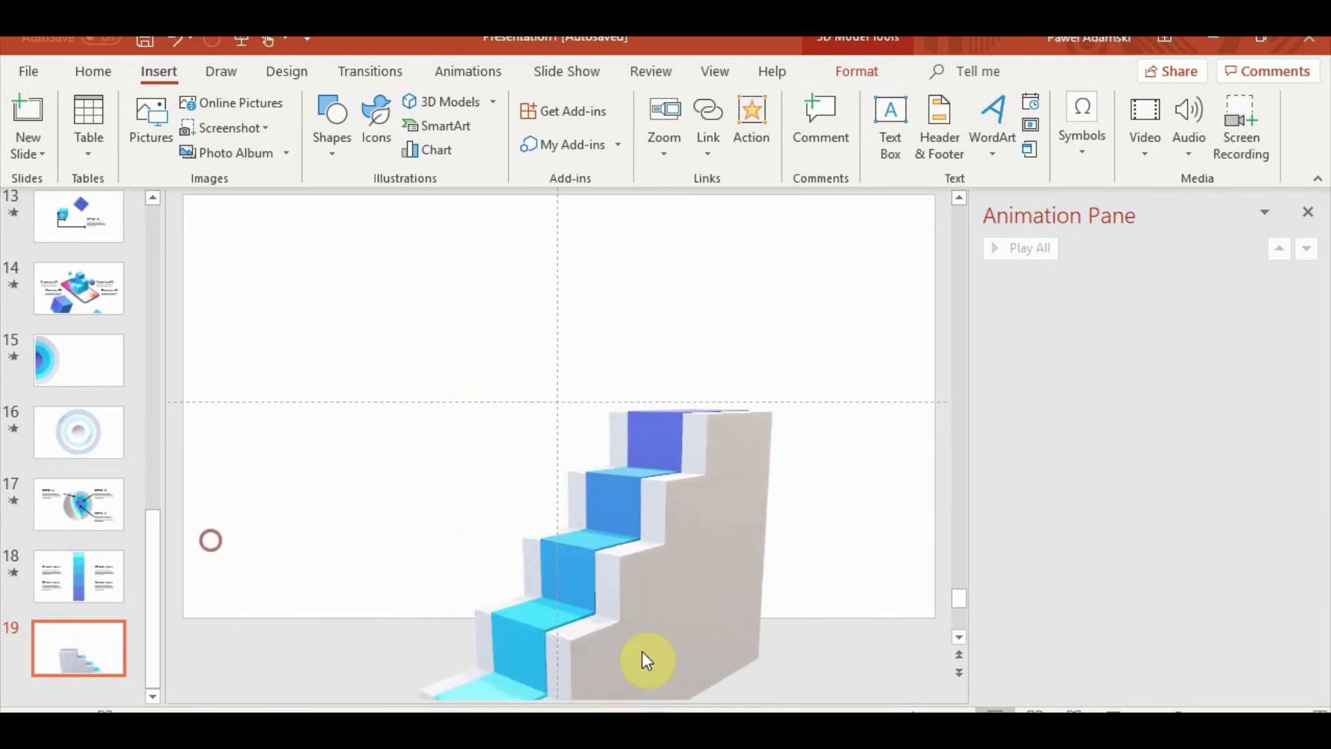
pyautogui.moveTo(623, 643); pyautogui.dragTo(613, 440)
pyautogui.moveTo(802, 195); pyautogui.dragTo(713, 262)
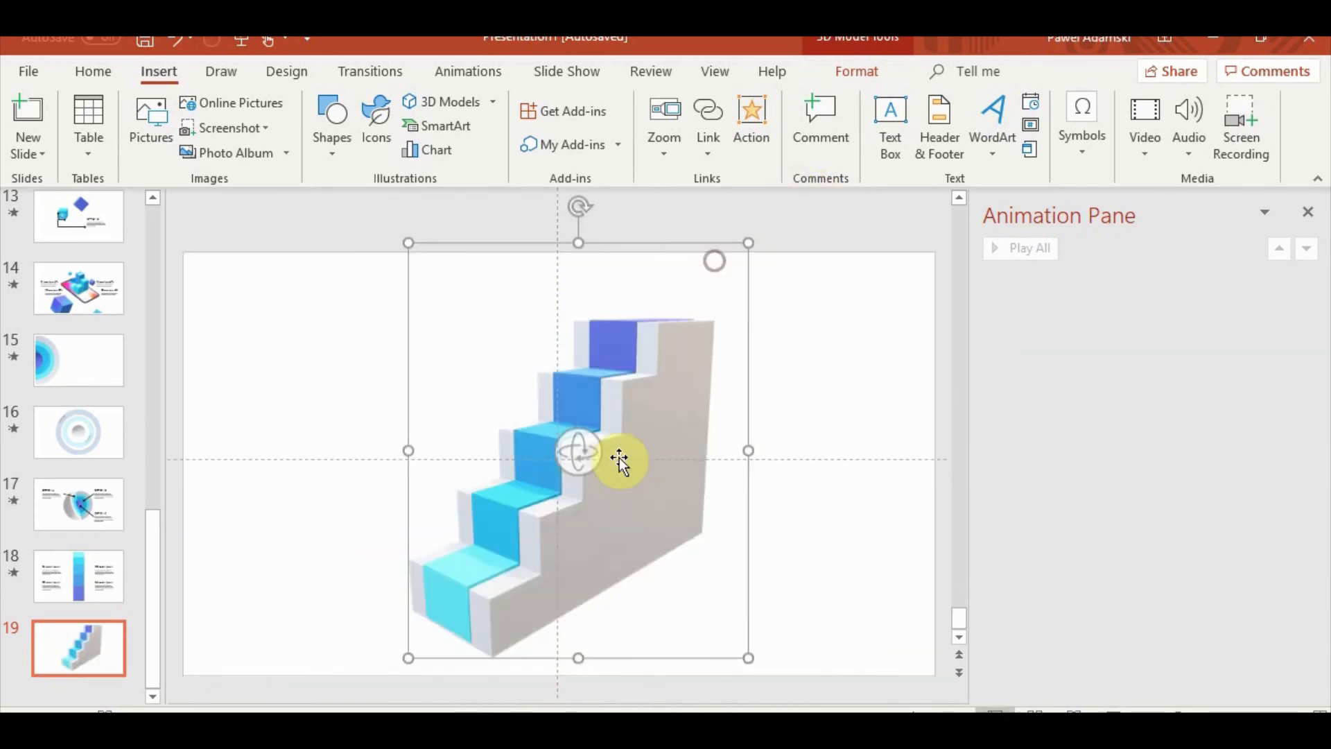
pyautogui.moveTo(610, 511); pyautogui.dragTo(677, 454)
# Apply the Morph transition to slide 19 and play the change from slide 18 full screen.
pyautogui.click(370, 72)
pyautogui.click(201, 124)
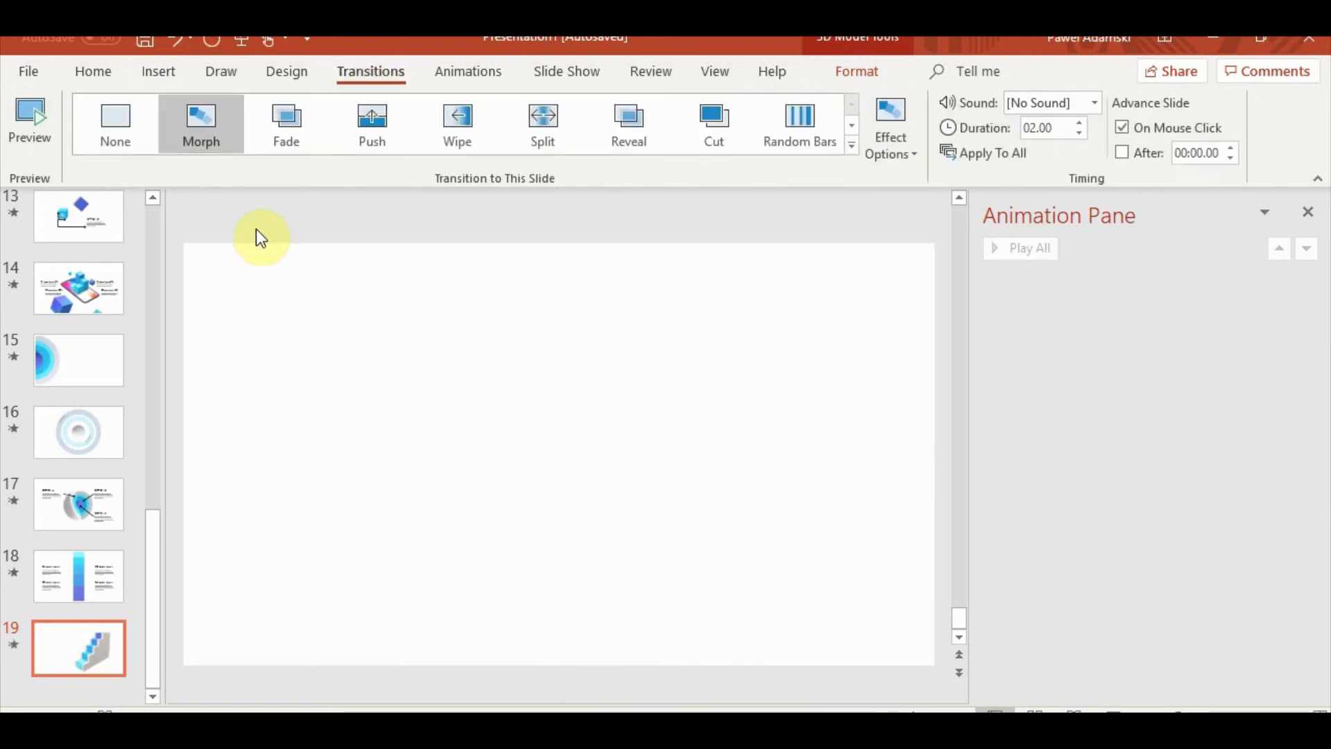
pyautogui.click(101, 577)
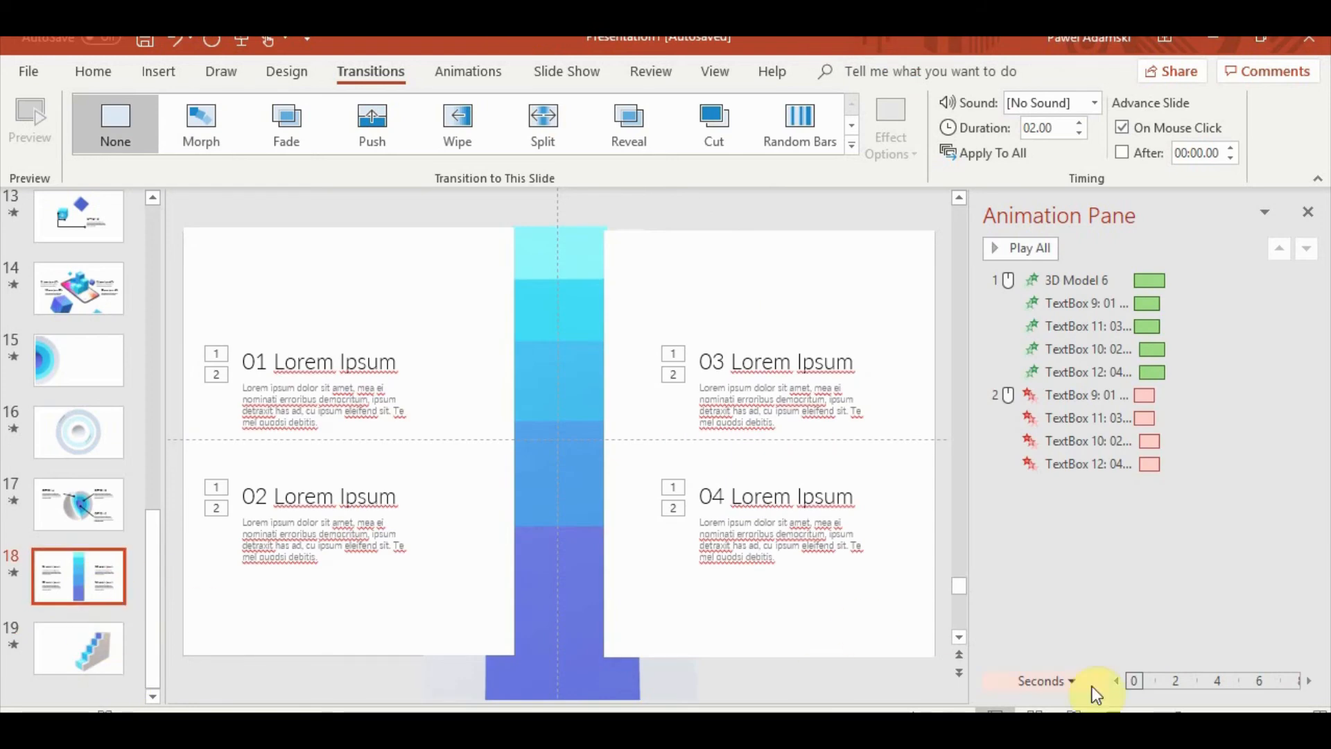
pyautogui.hotkey('shift', 'F5')
pyautogui.click(1051, 547)
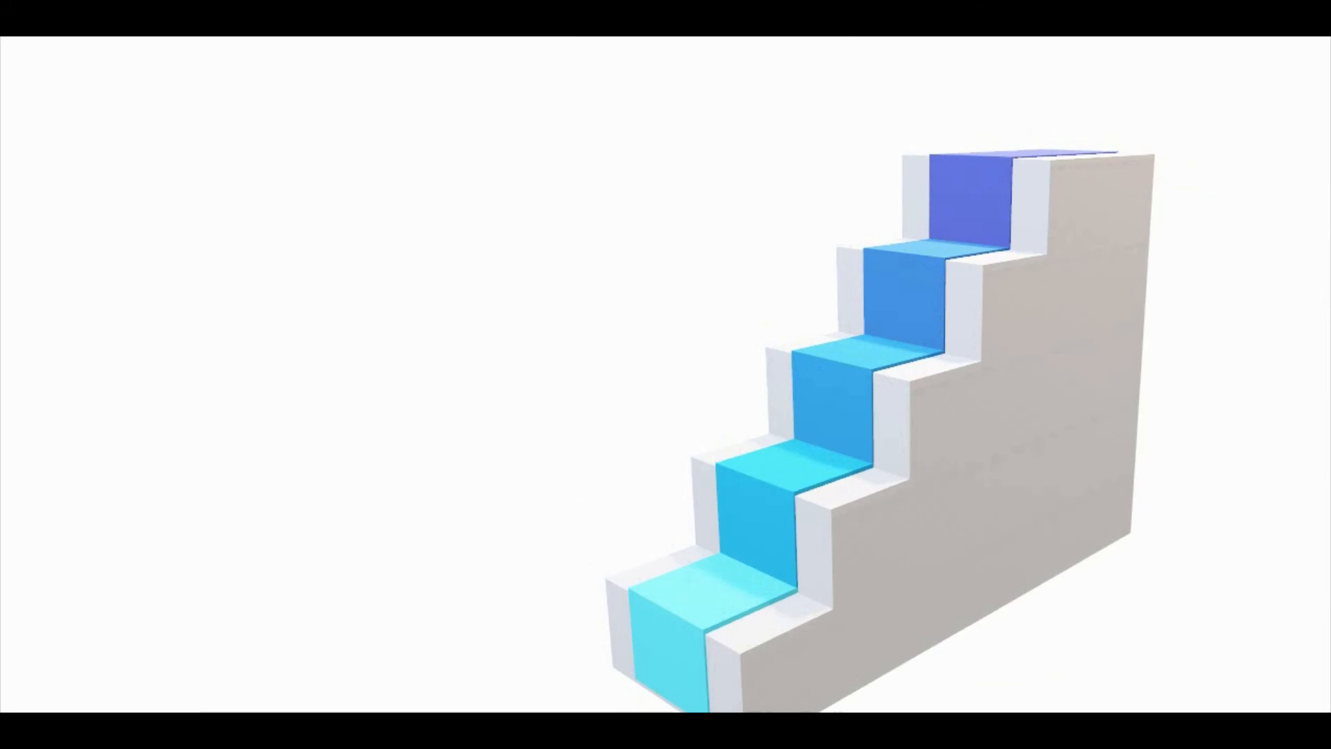
pyautogui.press('Escape')
# Copy the two white mask rectangles from slide 18 and paste them onto slide 19.
pyautogui.click(86, 559)
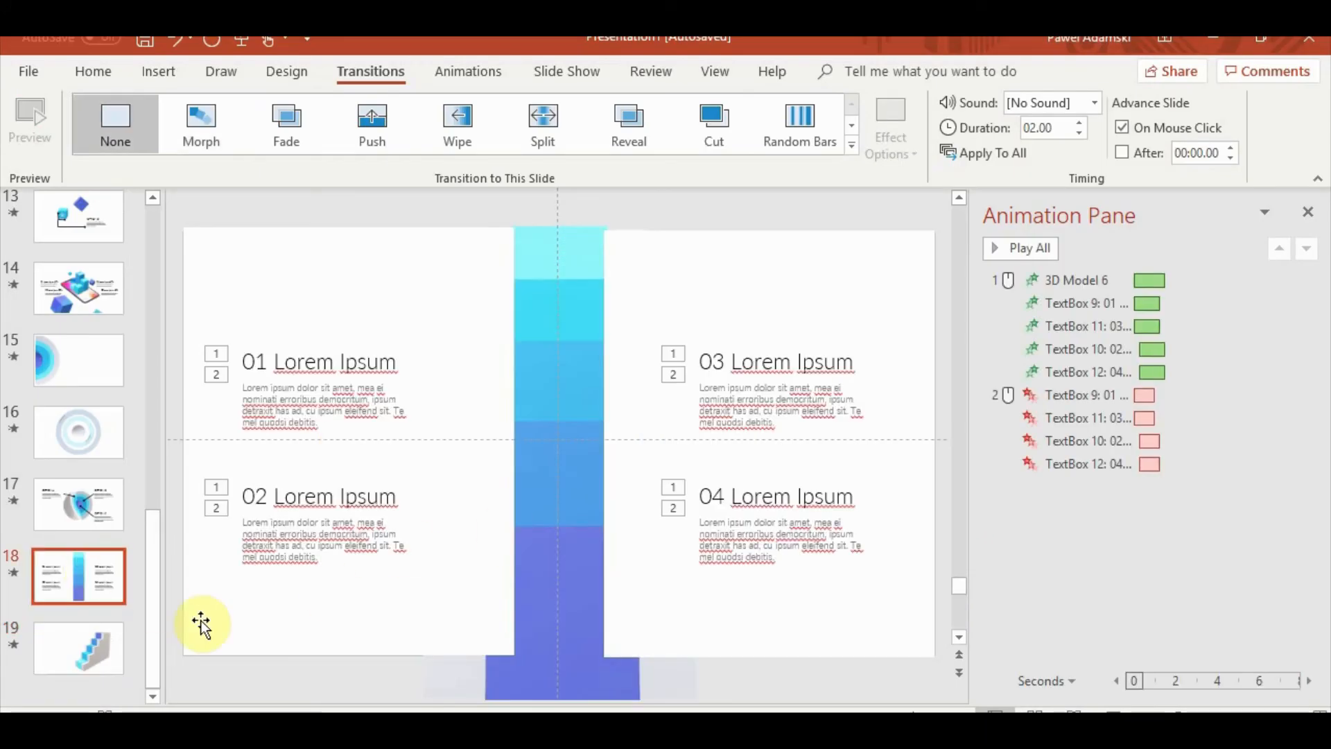
pyautogui.click(90, 656)
pyautogui.click(111, 568)
pyautogui.click(455, 276)
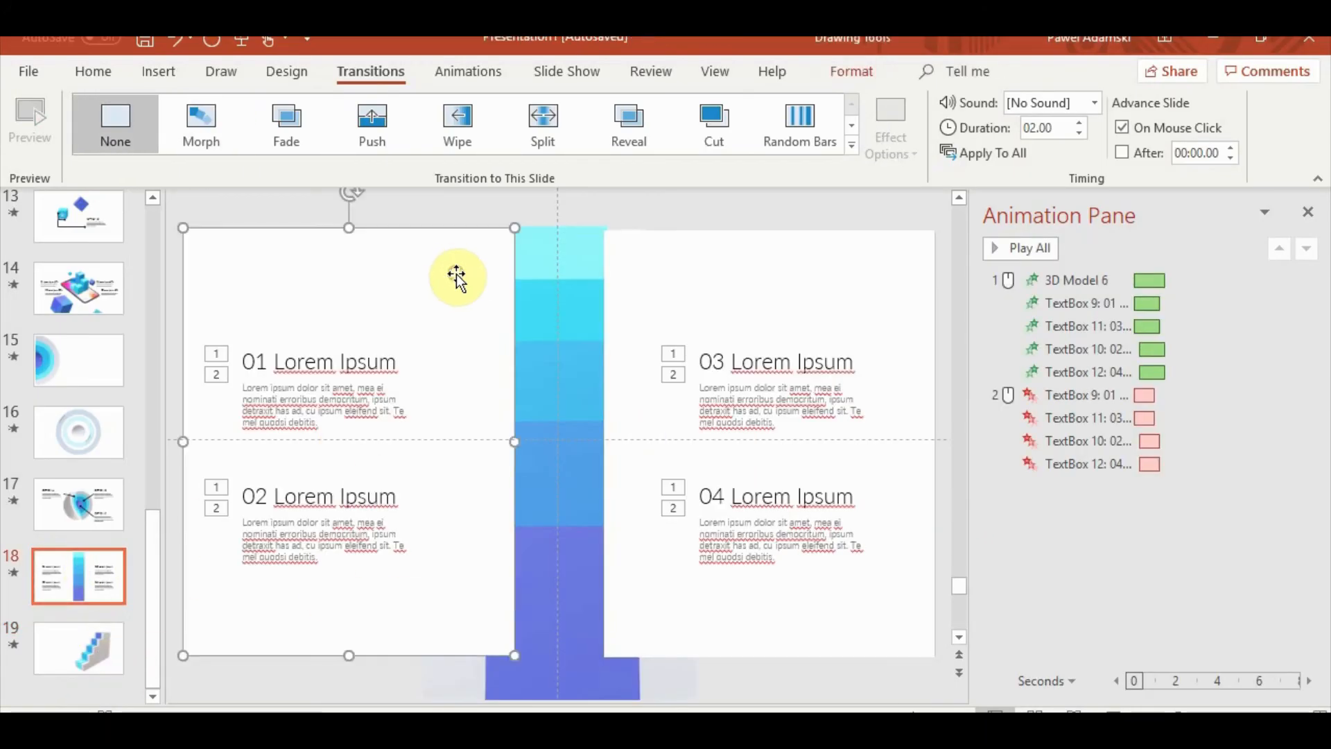
pyautogui.keyDown('shift'); pyautogui.click(760, 315); pyautogui.keyUp('shift')
pyautogui.hotkey('ctrl', 'c')
pyautogui.click(82, 650)
pyautogui.hotkey('ctrl', 'v')
# Move the two white masks off either side of slide 19 and narrow them so they clear the slide area.
pyautogui.scroll(-5, 474, 471)
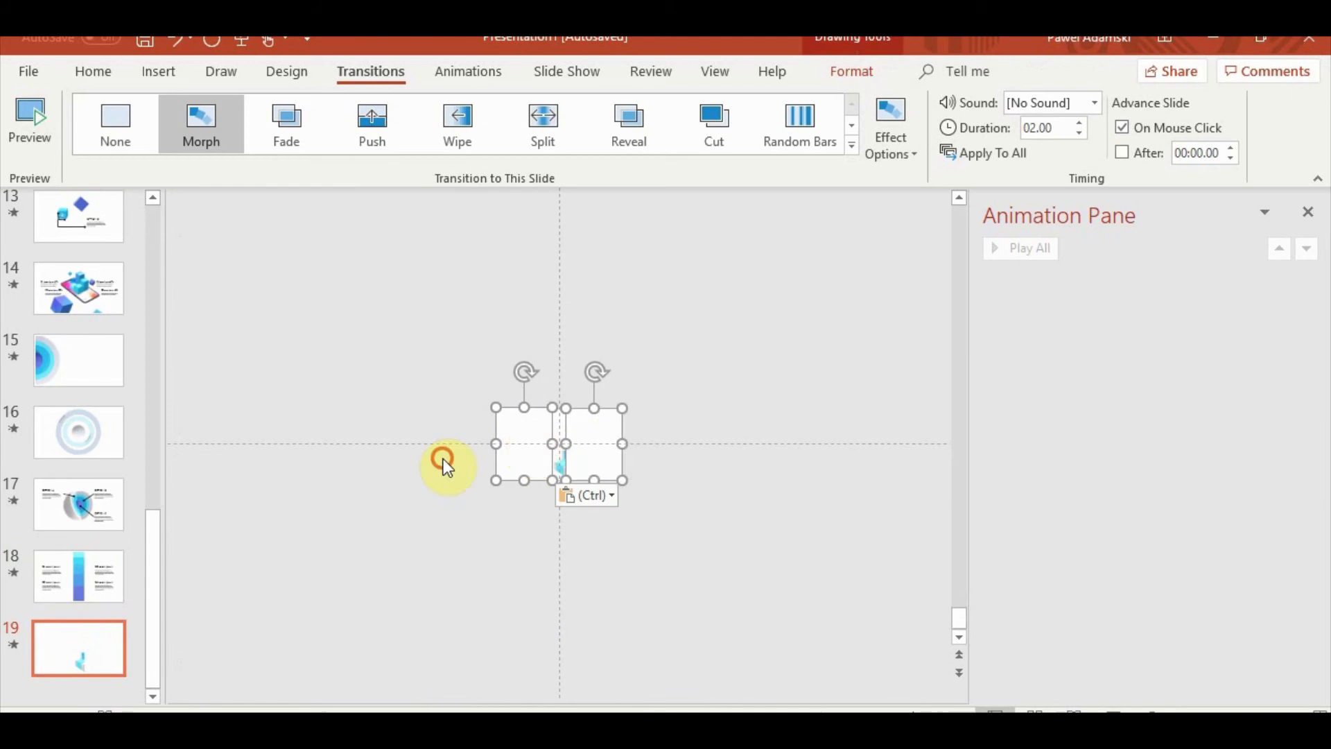
pyautogui.click(443, 459)
pyautogui.moveTo(536, 451); pyautogui.dragTo(465, 450)
pyautogui.moveTo(608, 438); pyautogui.dragTo(649, 436)
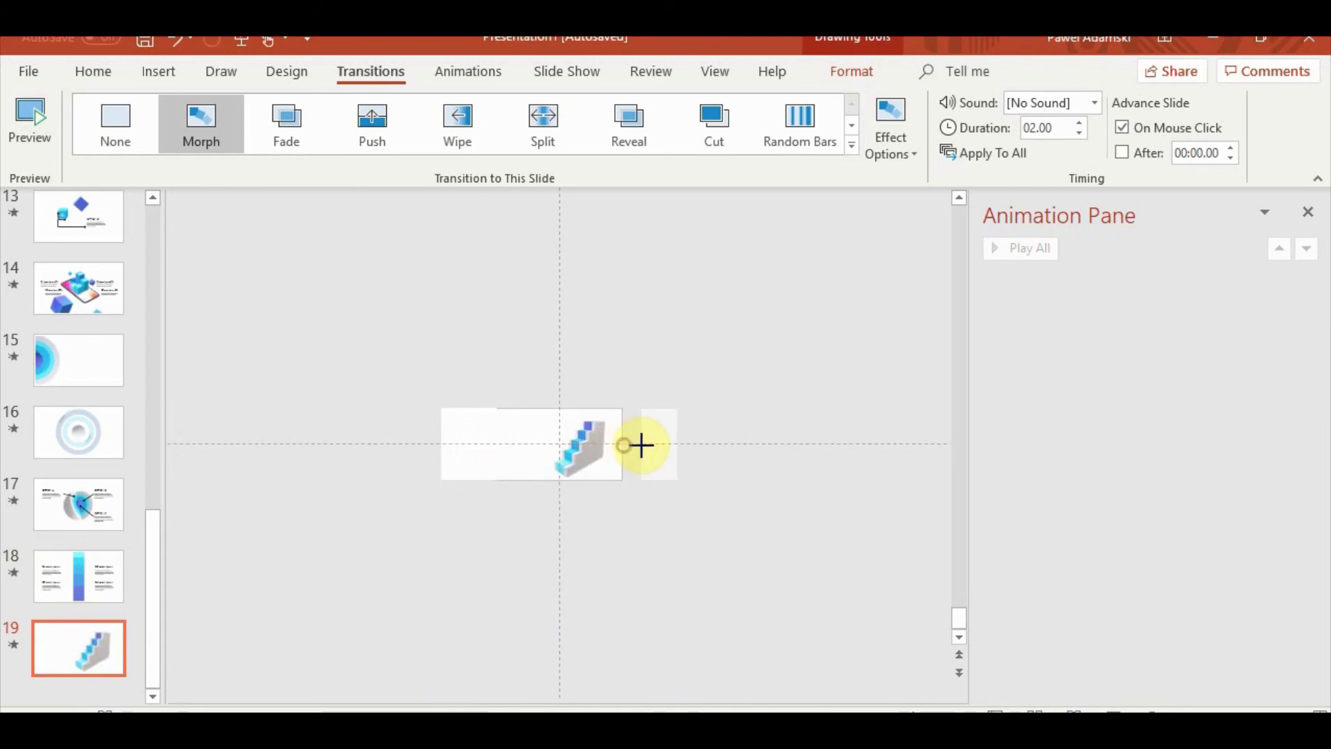
pyautogui.click(465, 449)
pyautogui.moveTo(498, 445); pyautogui.dragTo(479, 445)
# Play the slide show from slide 18 to check how the masks morph into slide 19.
pyautogui.click(104, 589)
pyautogui.click(1112, 712)
pyautogui.click(1024, 553)
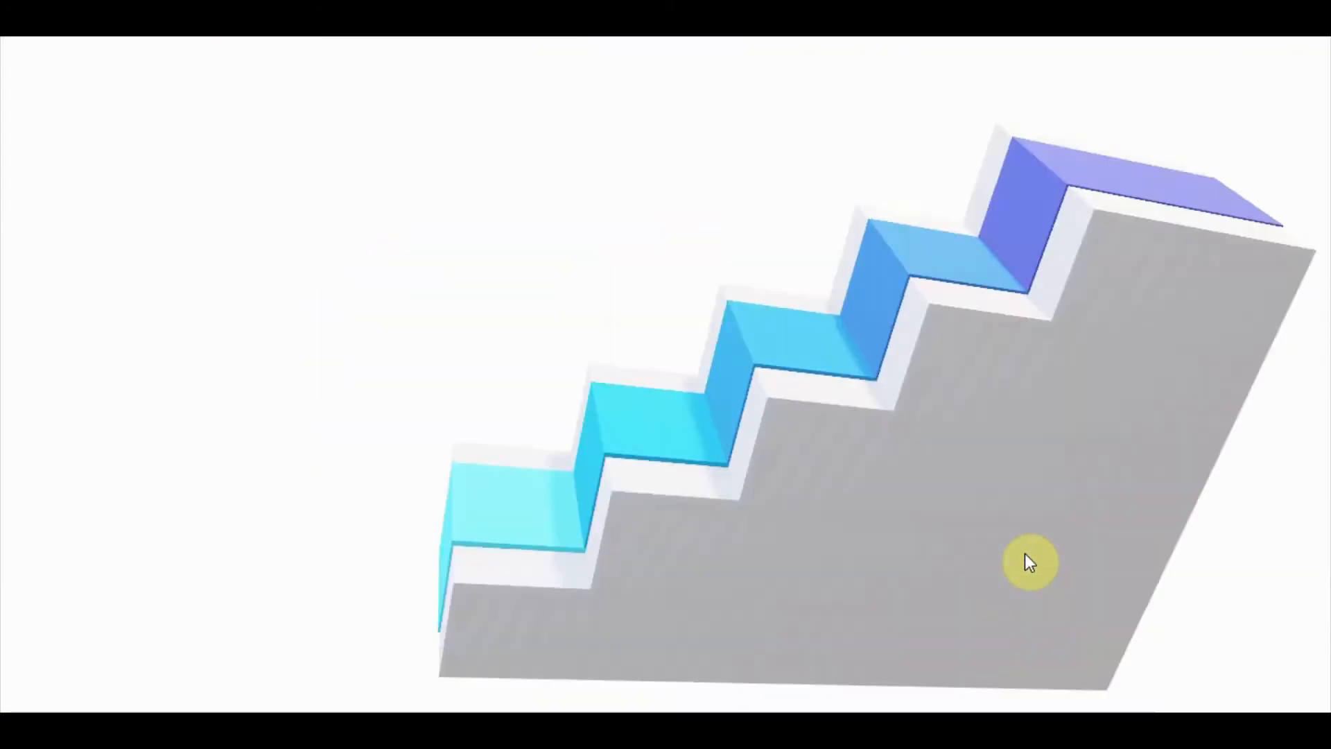
pyautogui.press('Escape')
# Move the right-hand mask farther away from slide 19 and replay the morph full screen.
pyautogui.moveTo(663, 451); pyautogui.dragTo(776, 454)
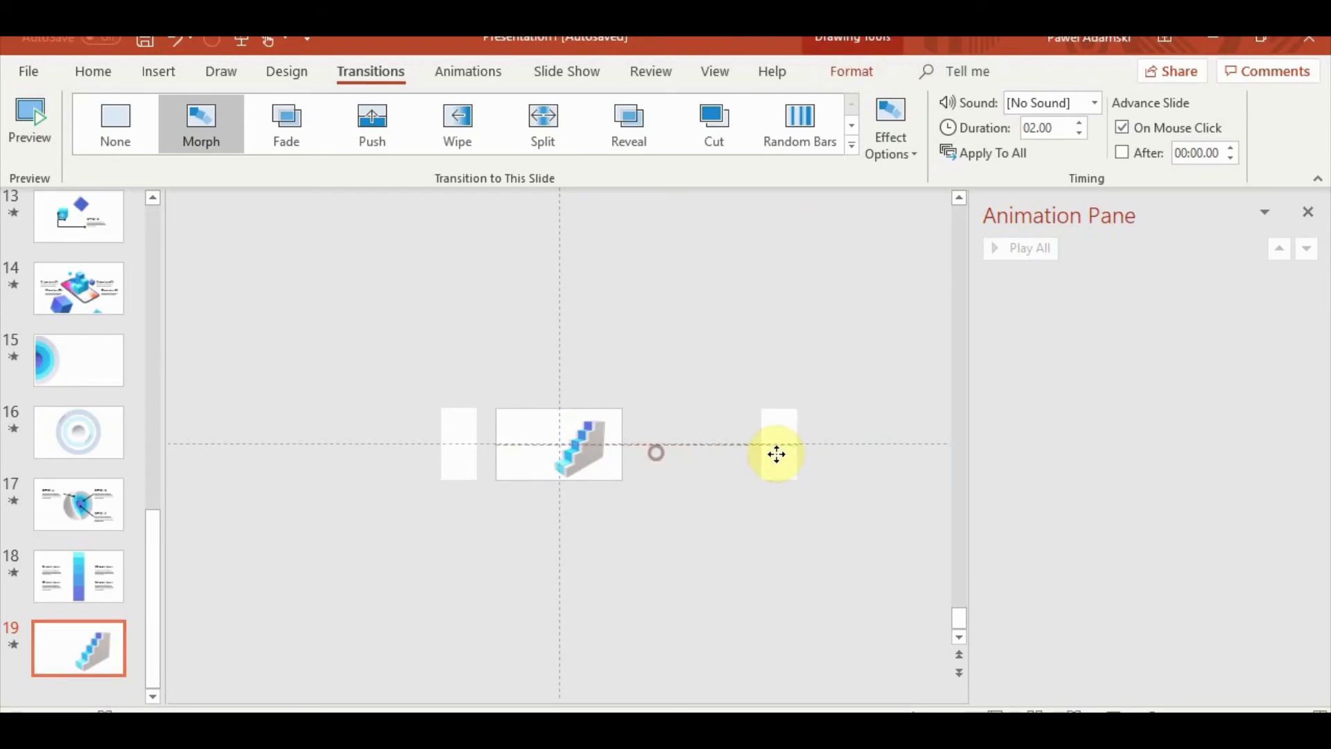
pyautogui.click(1109, 711)
pyautogui.press('Left')
pyautogui.press('Right')
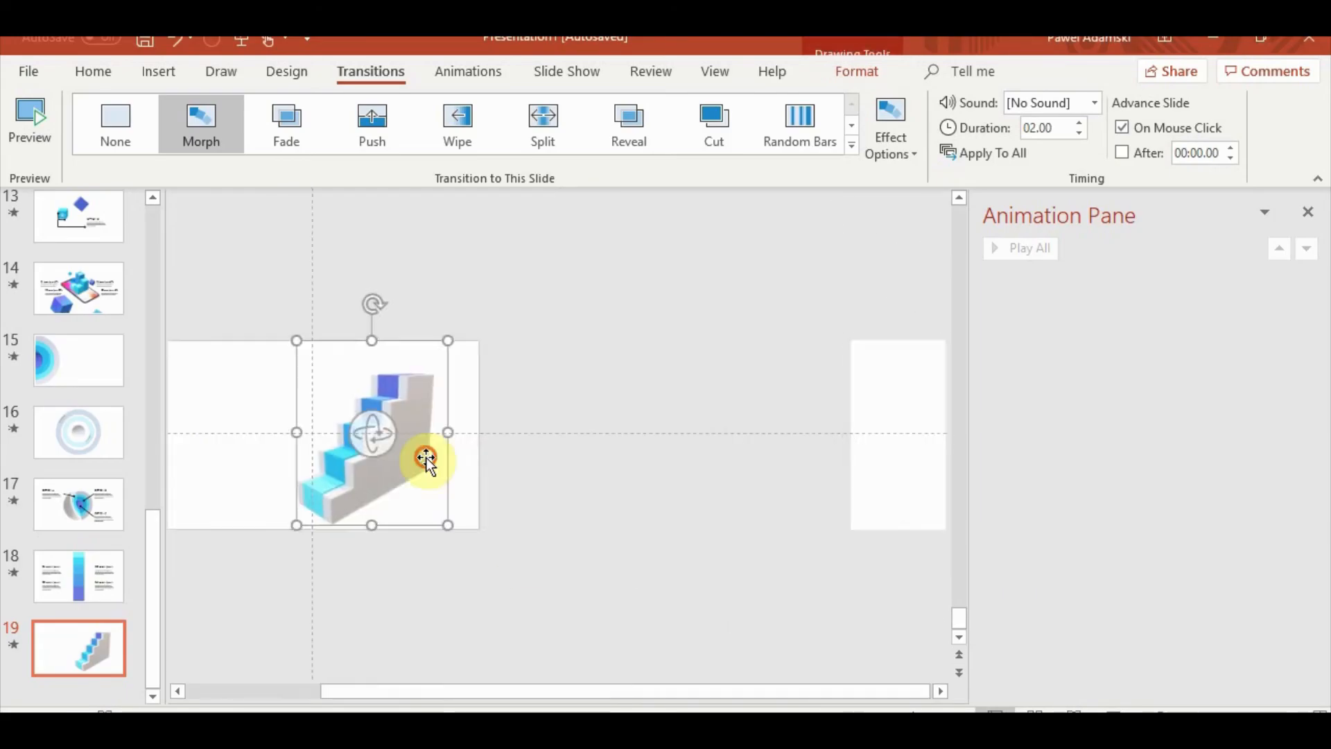
pyautogui.click(586, 507)
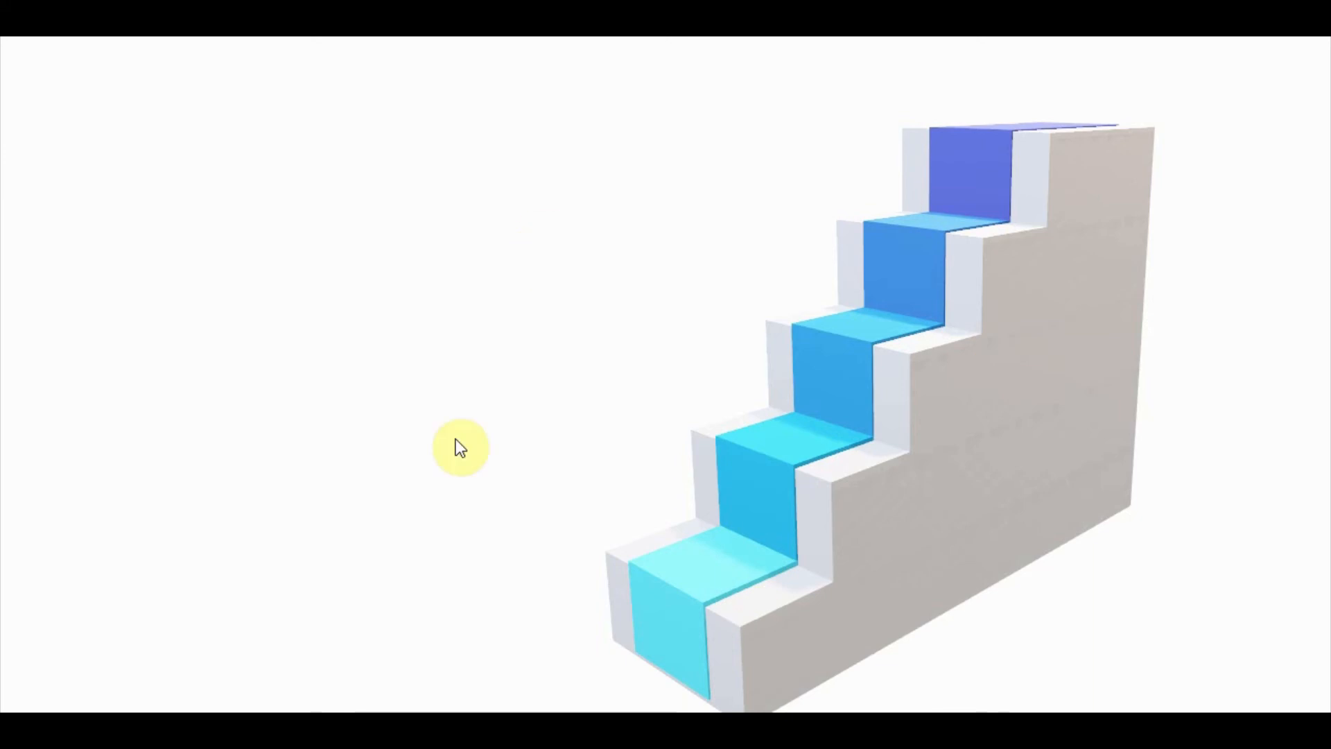
pyautogui.press('Escape')
# Copy the animated text boxes 01 and 02 from slide 18 and paste them onto slide 19.
pyautogui.click(300, 616)
pyautogui.click(90, 581)
pyautogui.click(383, 435)
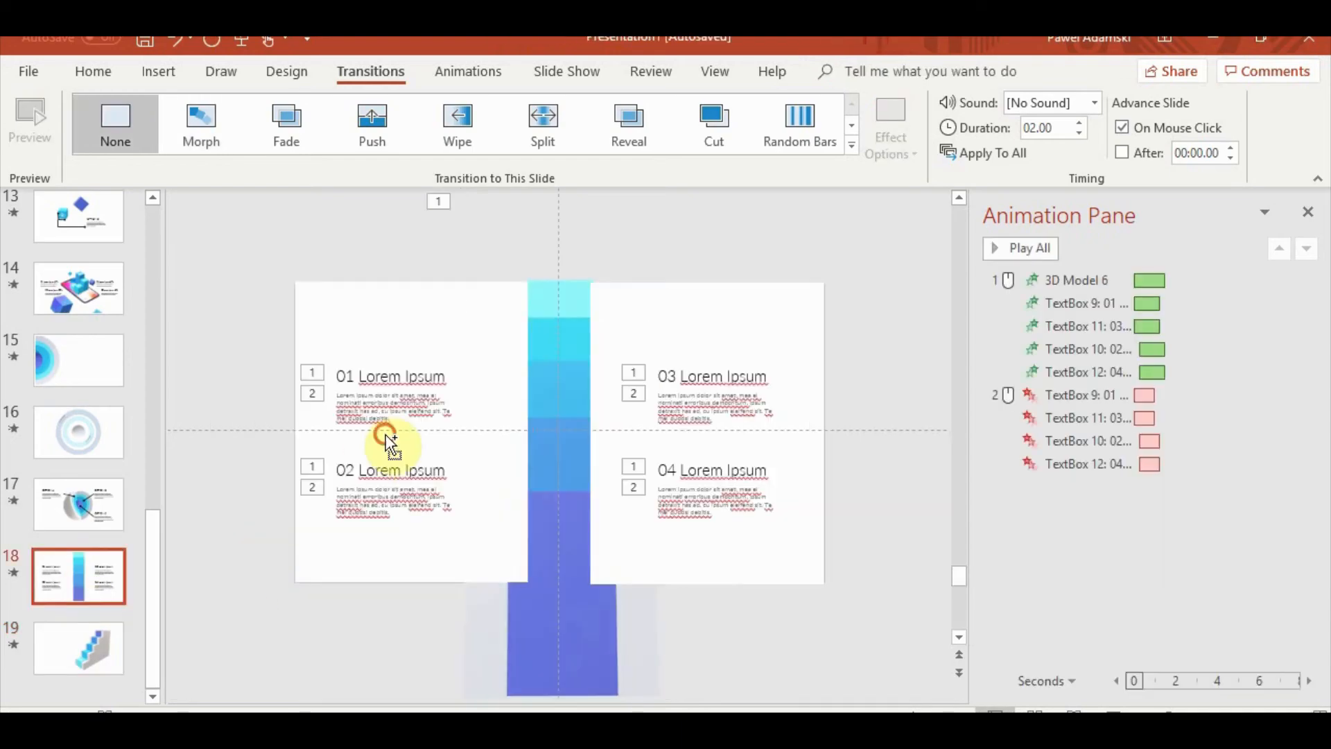
pyautogui.click(402, 363)
pyautogui.click(395, 489)
pyautogui.click(96, 662)
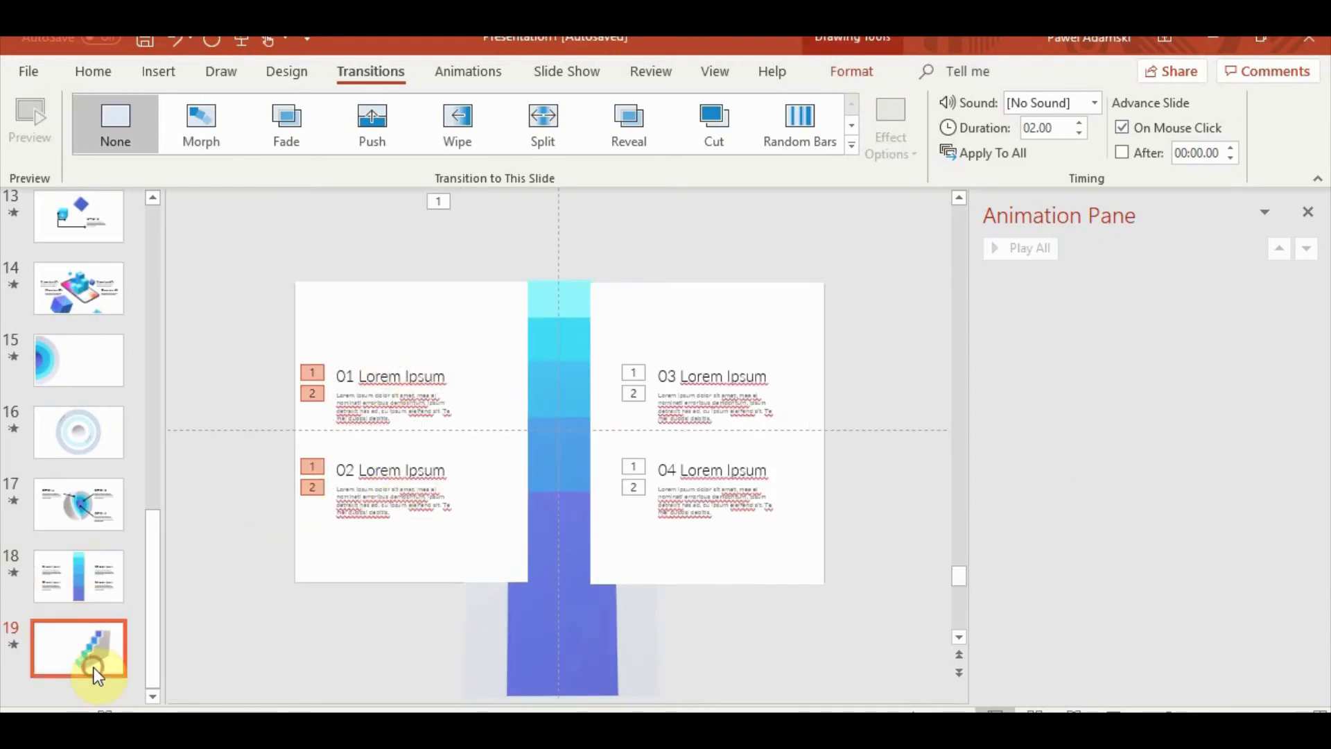
pyautogui.hotkey('ctrl', 'v')
pyautogui.click(609, 621)
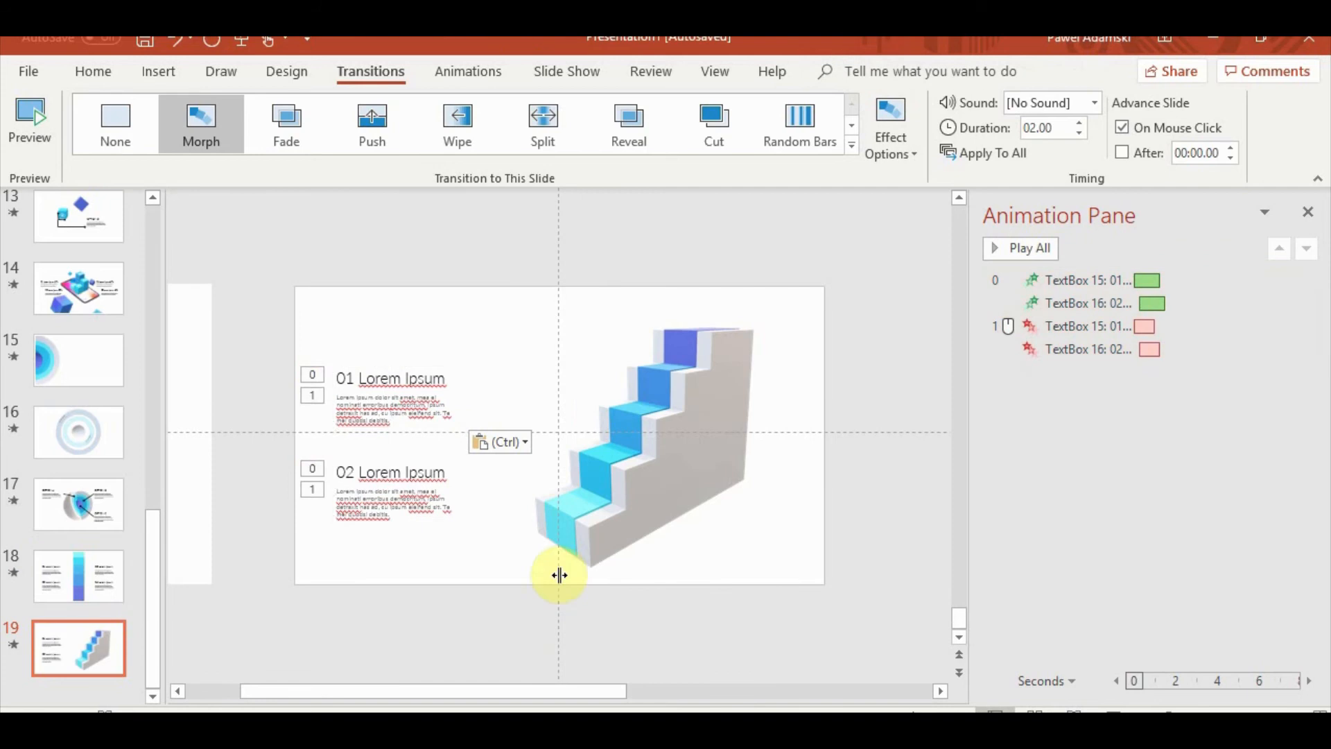
# Delete the body paragraphs from text boxes 01 and 02, keeping only their headings.
pyautogui.keyDown('ctrl'); pyautogui.scroll(5, 560, 579); pyautogui.keyUp('ctrl')
pyautogui.click(316, 334)
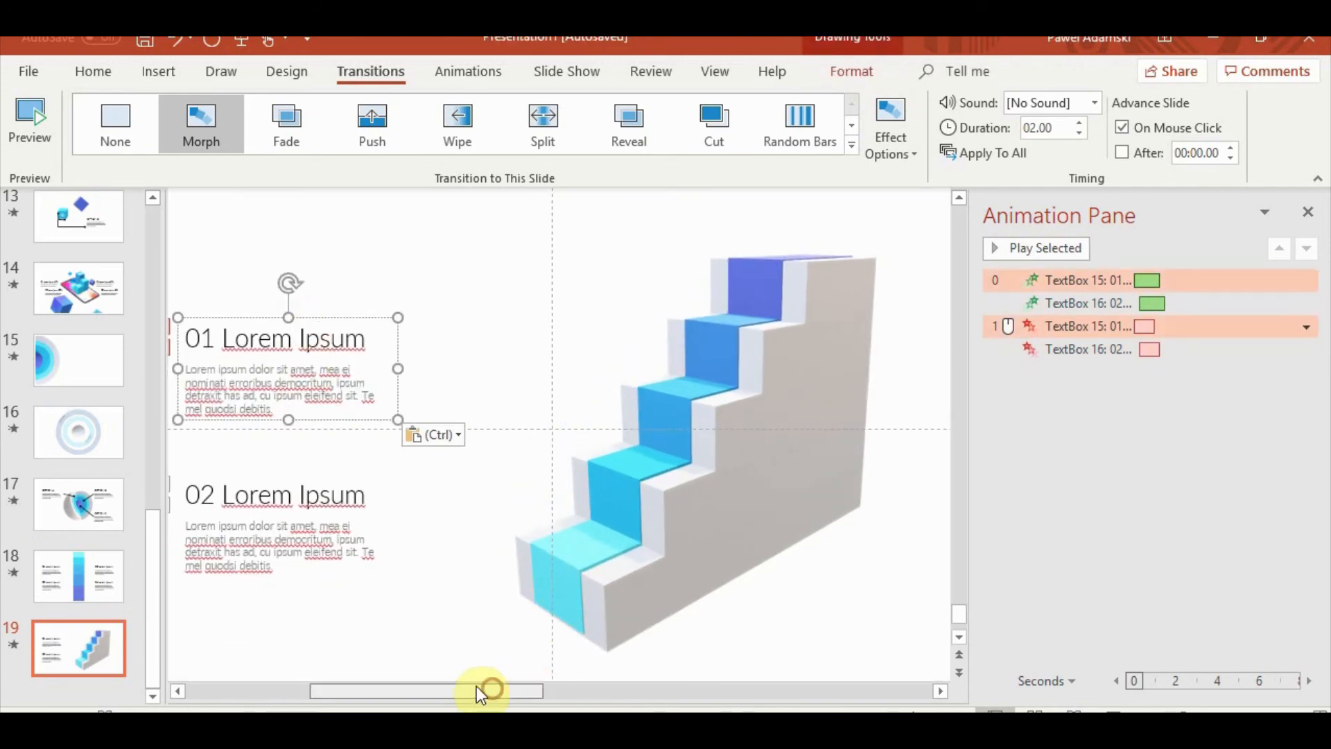
pyautogui.moveTo(476, 691); pyautogui.dragTo(454, 691)
pyautogui.moveTo(405, 411); pyautogui.dragTo(276, 375)
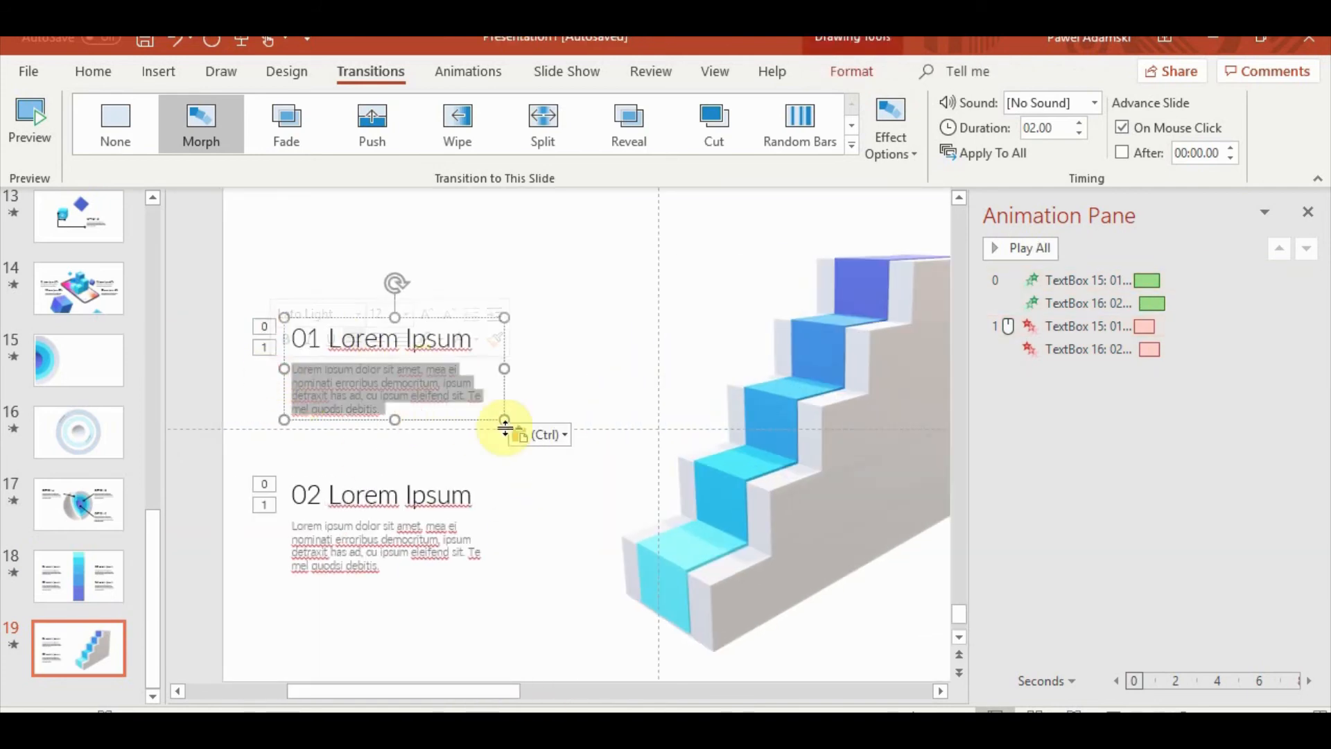
pyautogui.press('BackSpace')
pyautogui.press('BackSpace')
pyautogui.moveTo(385, 565); pyautogui.dragTo(494, 580)
pyautogui.press('BackSpace')
pyautogui.hotkey('ctrl', 'z')
pyautogui.click(321, 517)
pyautogui.press('BackSpace')
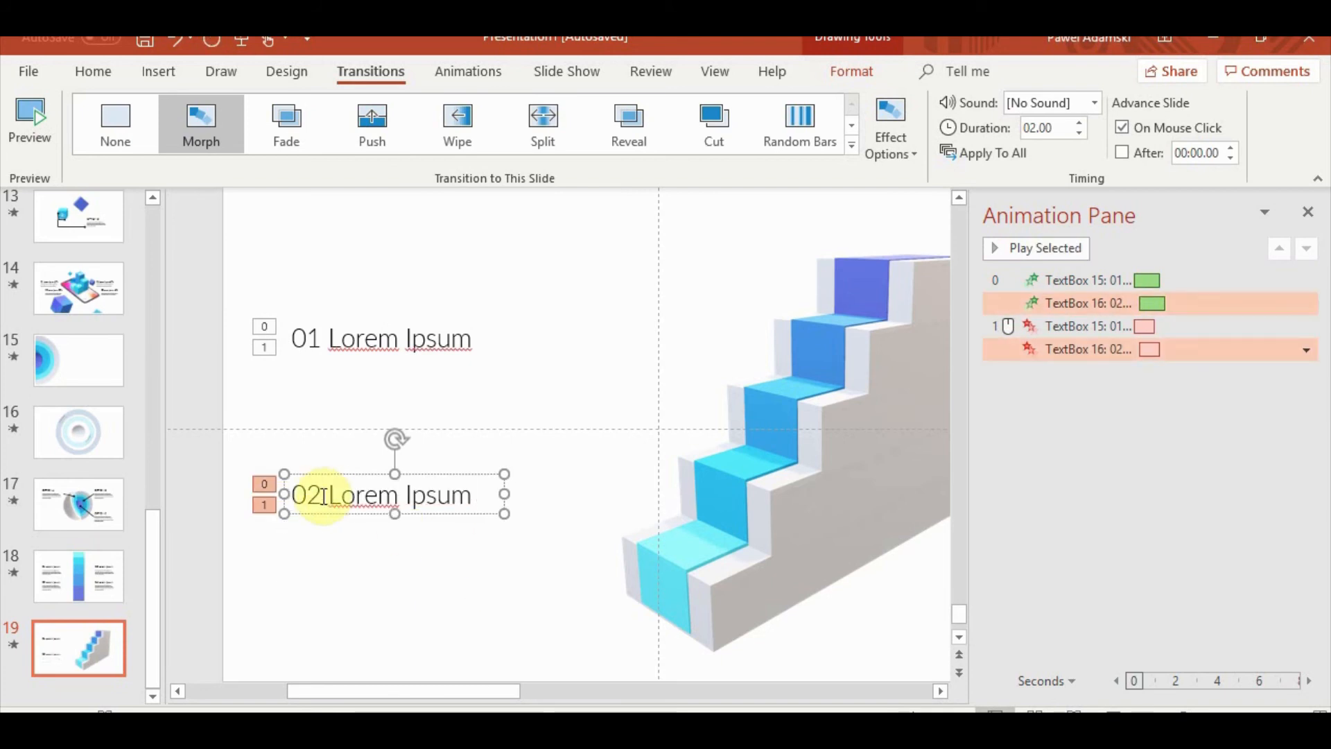
# Move headings 01 and 02 up, duplicate the pair lower on the slide, and bring the original 02 close beneath 01.
pyautogui.click(426, 320)
pyautogui.keyDown('shift'); pyautogui.click(410, 475); pyautogui.keyUp('shift')
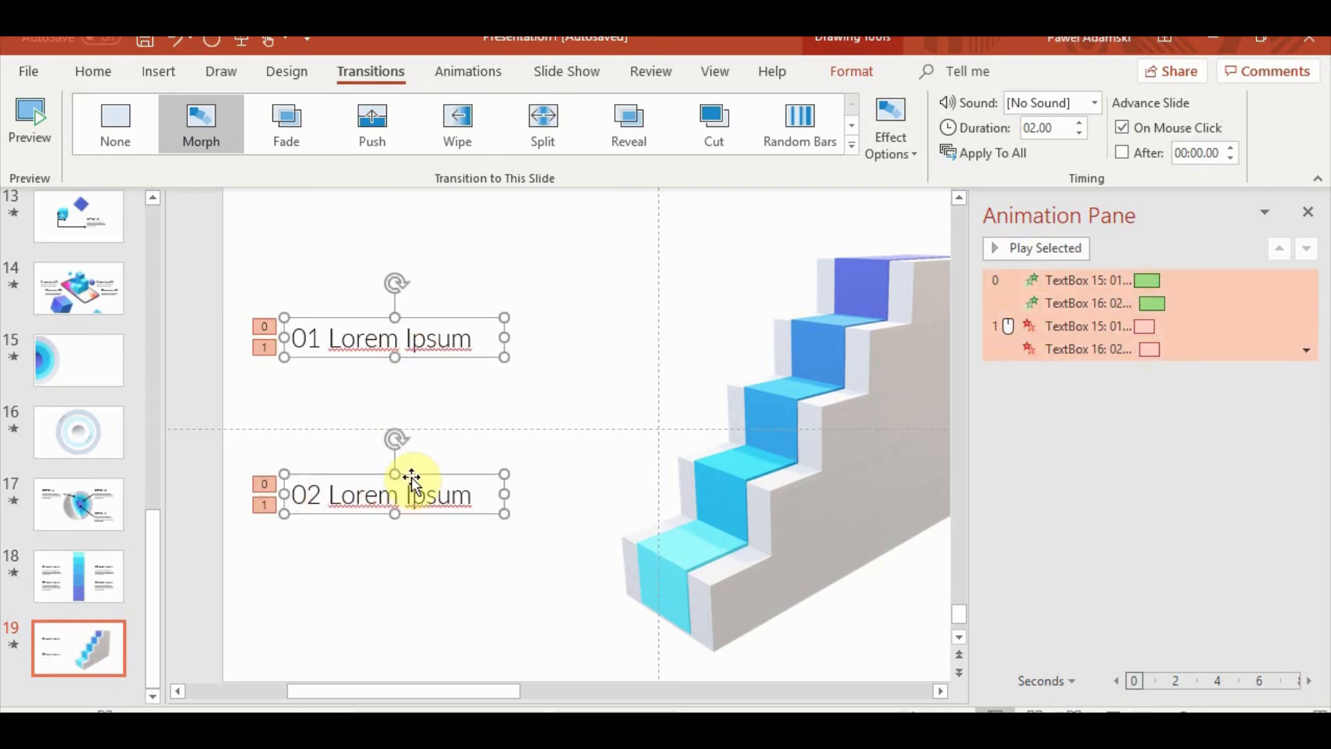
pyautogui.moveTo(410, 476); pyautogui.dragTo(419, 410)
pyautogui.hotkey('ctrl', 'c')
pyautogui.hotkey('ctrl', 'v')
pyautogui.moveTo(460, 282); pyautogui.dragTo(472, 472)
pyautogui.click(409, 409)
pyautogui.moveTo(369, 407); pyautogui.dragTo(367, 300)
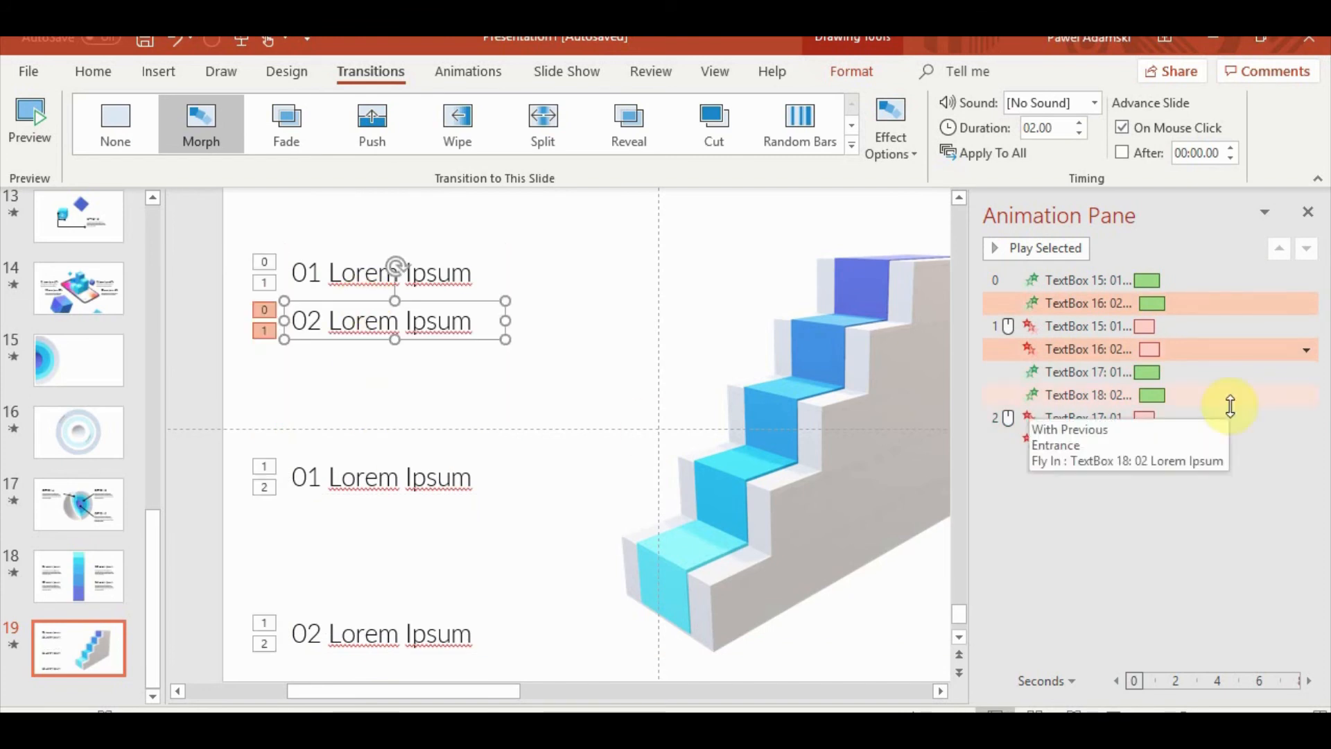
pyautogui.click(409, 456)
pyautogui.click(447, 424)
# Reorder the exit animations to follow all entrances, with the original 01 and 02 headings leaving before their copies.
pyautogui.click(1089, 326)
pyautogui.keyDown('shift'); pyautogui.click(1091, 348); pyautogui.keyUp('shift')
pyautogui.moveTo(1091, 348); pyautogui.dragTo(1100, 446)
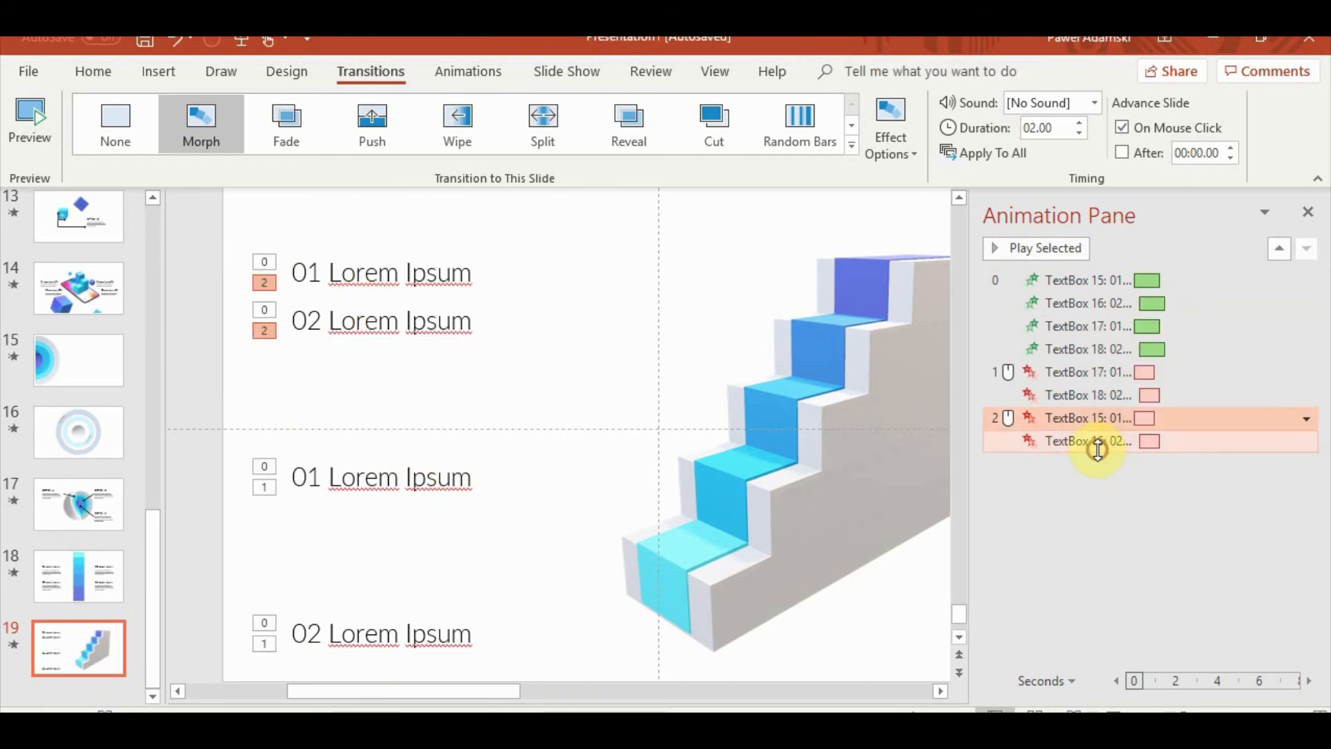
pyautogui.click(1102, 417)
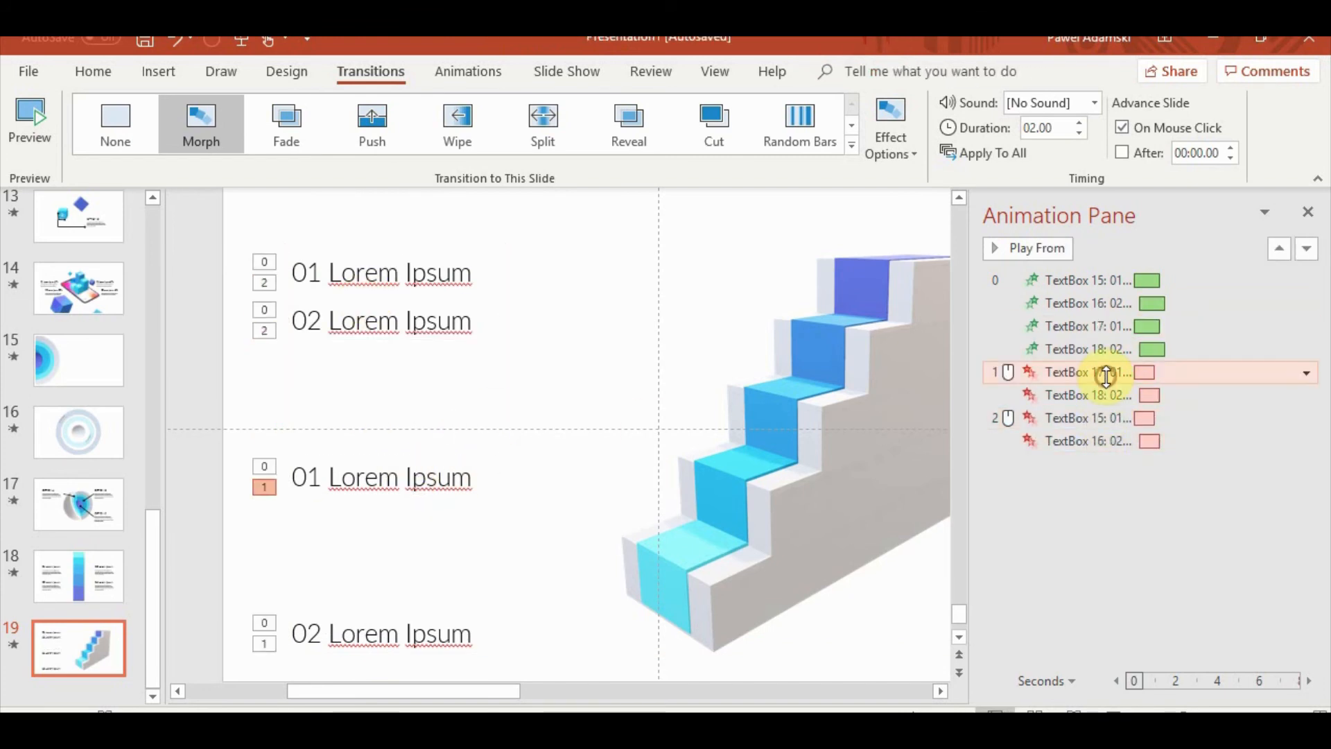
pyautogui.moveTo(1106, 372); pyautogui.dragTo(1096, 439)
pyautogui.click(1096, 372)
pyautogui.click(1096, 375)
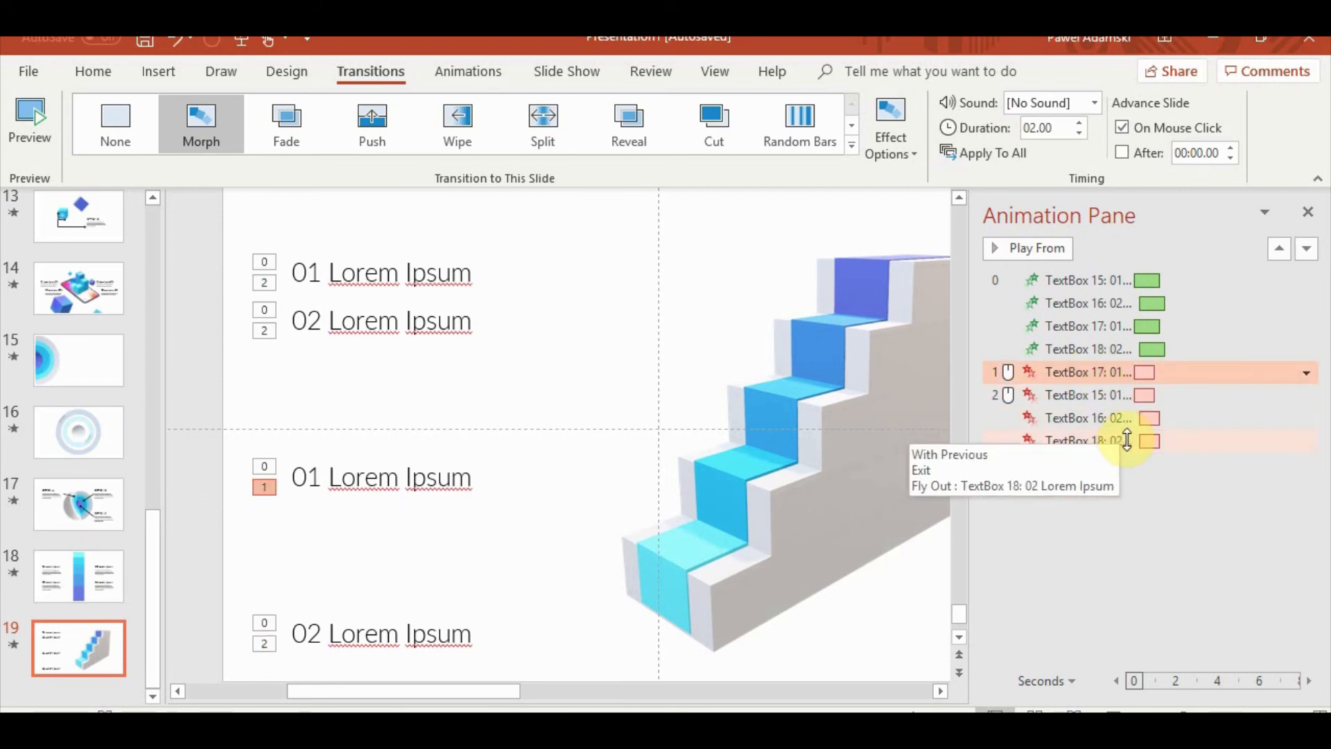
pyautogui.click(1087, 394)
pyautogui.click(1075, 373)
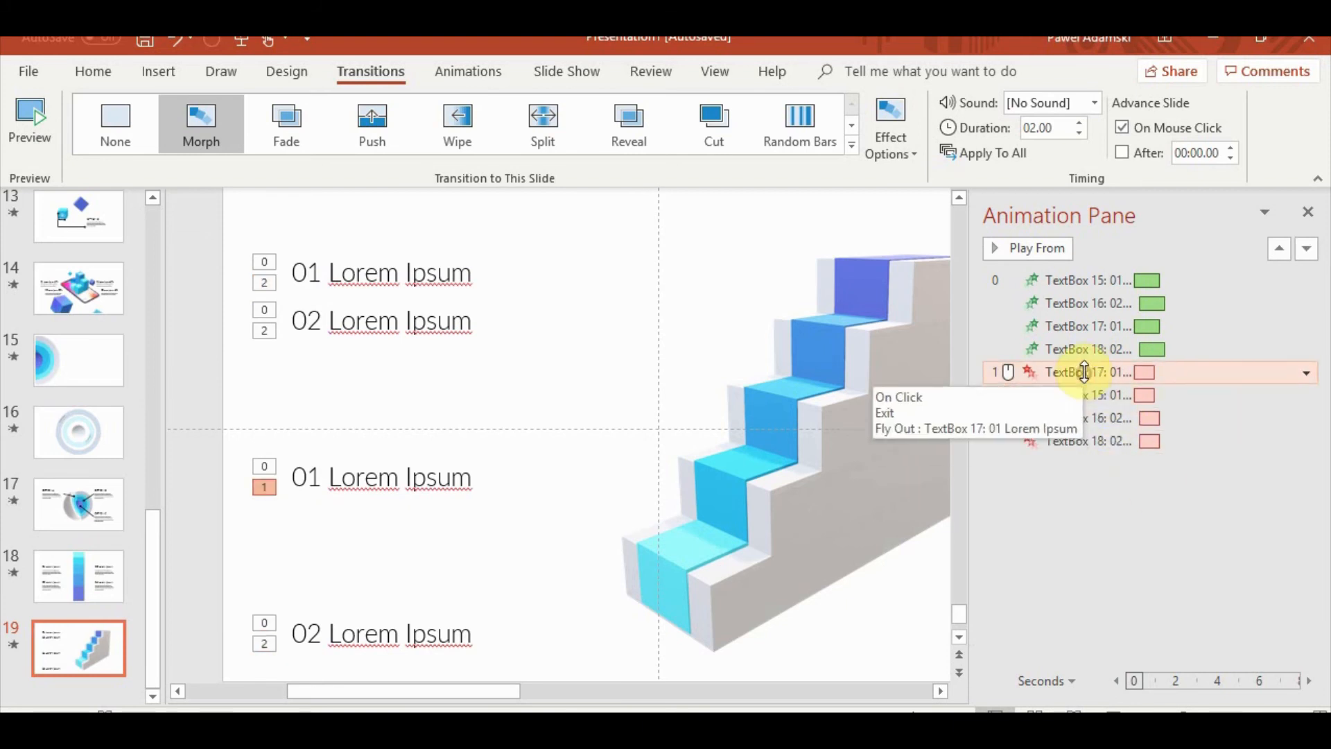
pyautogui.moveTo(1074, 373); pyautogui.dragTo(1087, 432)
# Set the copied 01 heading's entrance delay to 0.50 seconds and raise the copied 02 heading's entrance delay beyond it.
pyautogui.click(1094, 280)
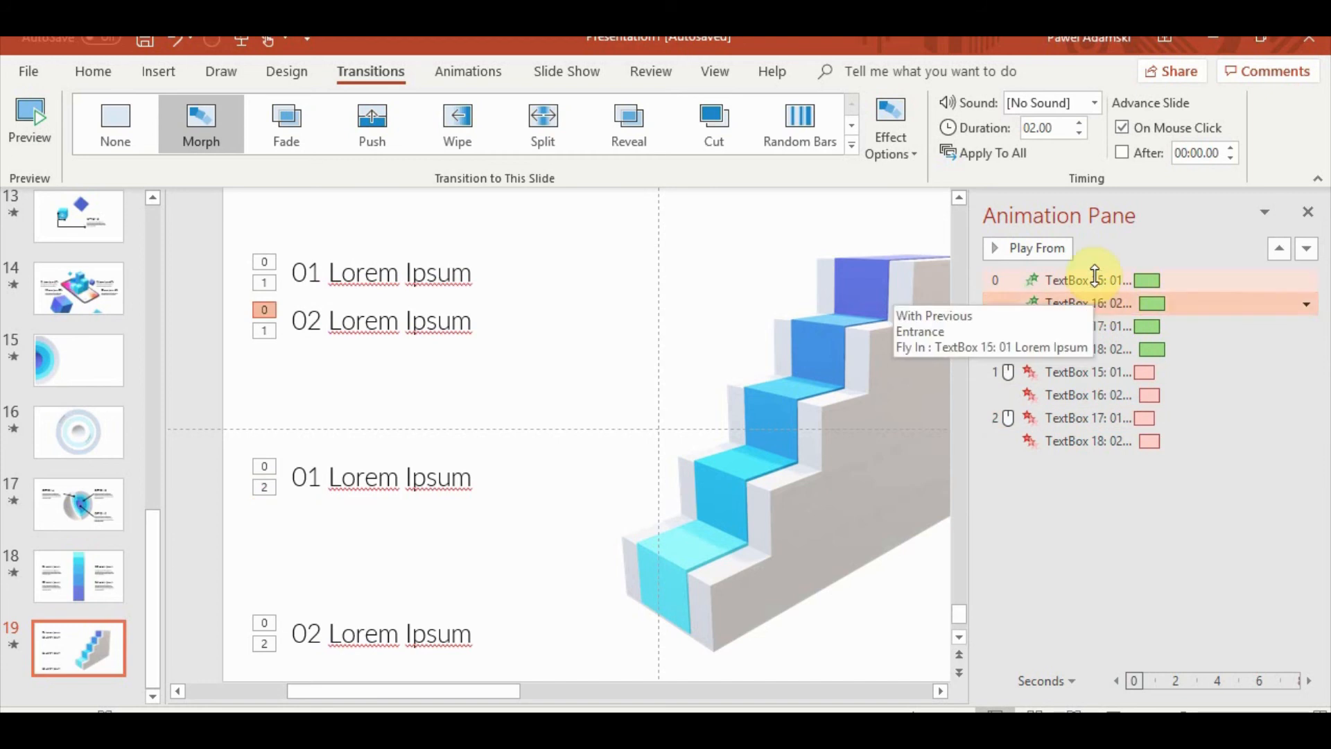
pyautogui.click(1094, 303)
pyautogui.click(1096, 325)
pyautogui.click(1093, 348)
pyautogui.click(1095, 303)
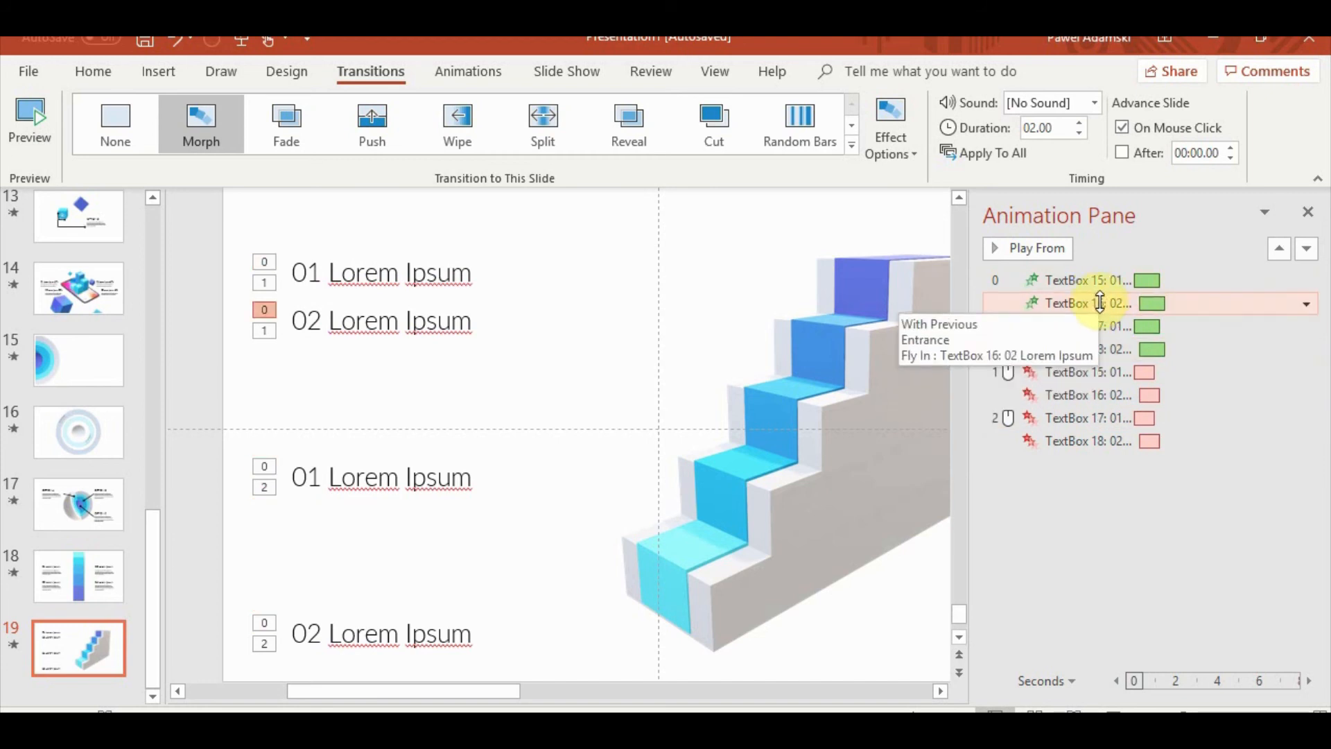
pyautogui.click(468, 71)
pyautogui.click(1092, 326)
pyautogui.click(1123, 149)
pyautogui.click(1123, 148)
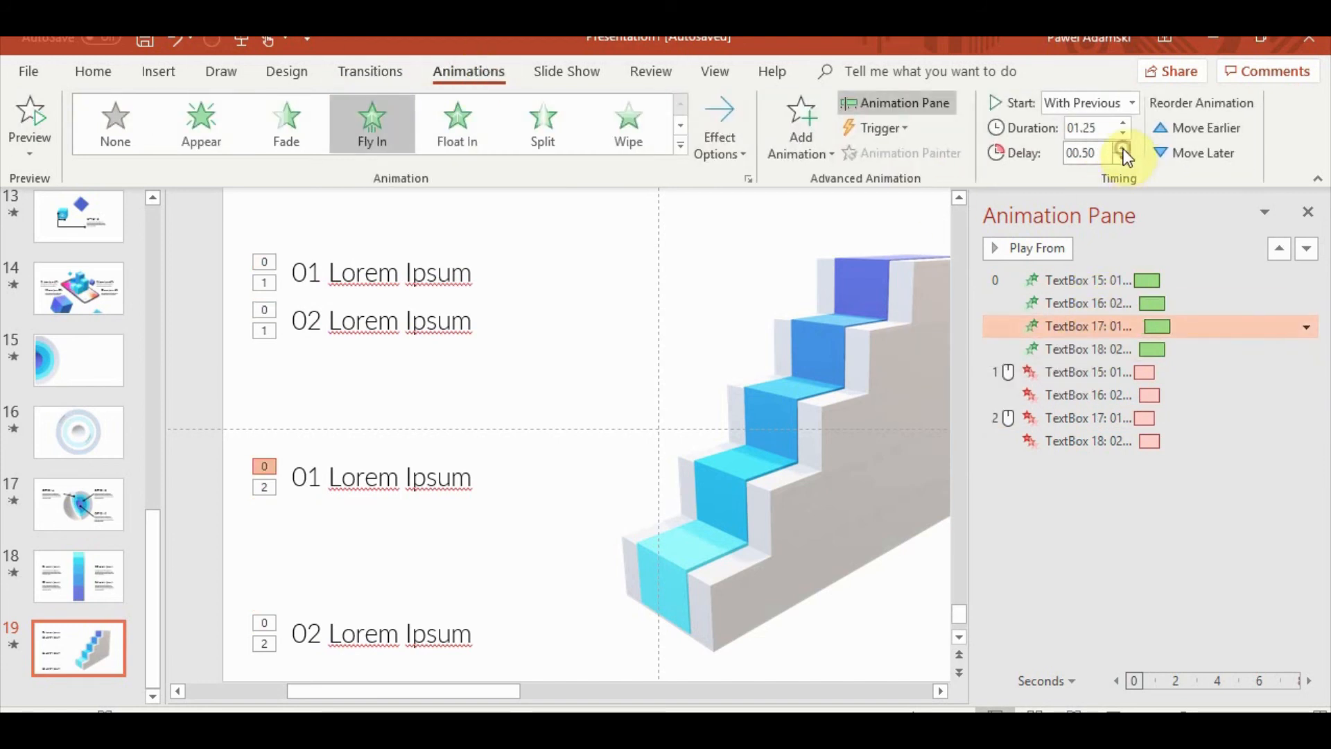
pyautogui.click(1093, 349)
pyautogui.click(1124, 148)
pyautogui.click(1124, 147)
# Start the copied 01 heading's exit With Previous after a delay, and set the copied 02 heading's exit delay to 0.75 seconds.
pyautogui.click(1101, 414)
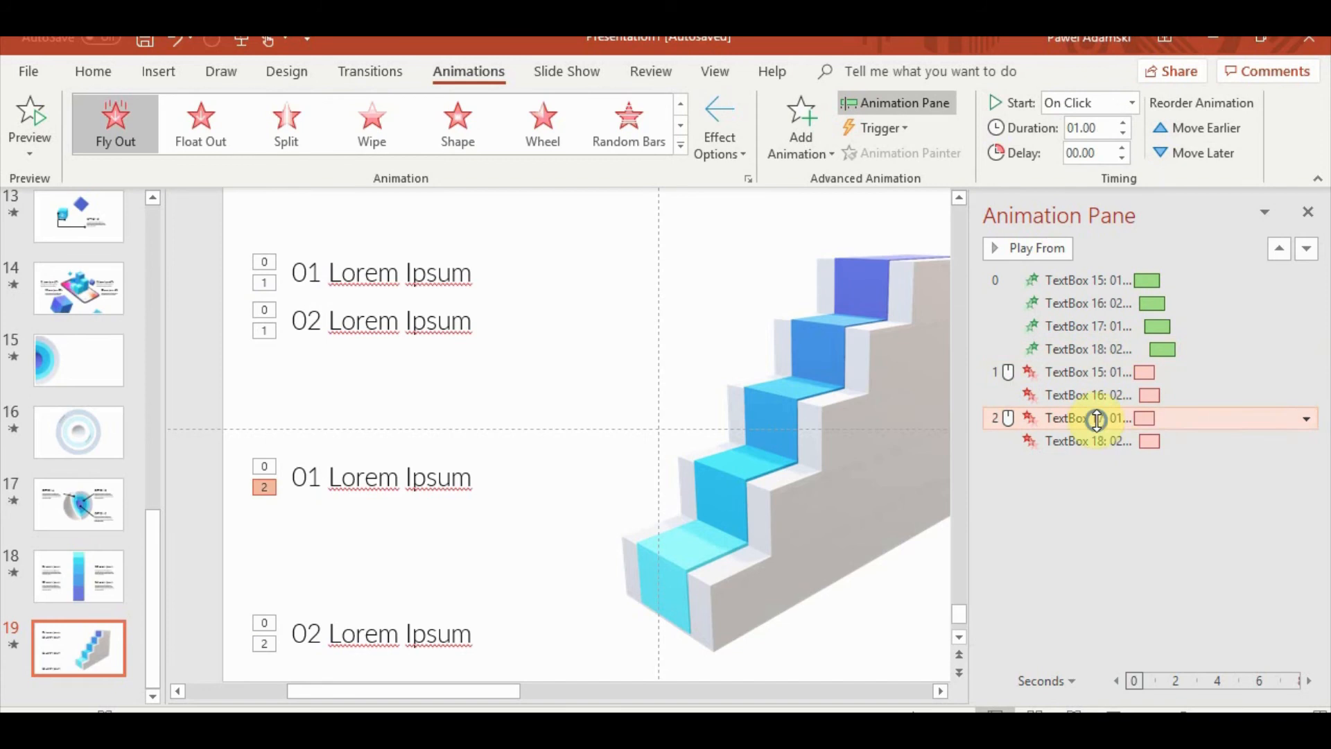
pyautogui.rightClick(1098, 420)
pyautogui.click(1167, 458)
pyautogui.click(1099, 440)
pyautogui.click(1123, 148)
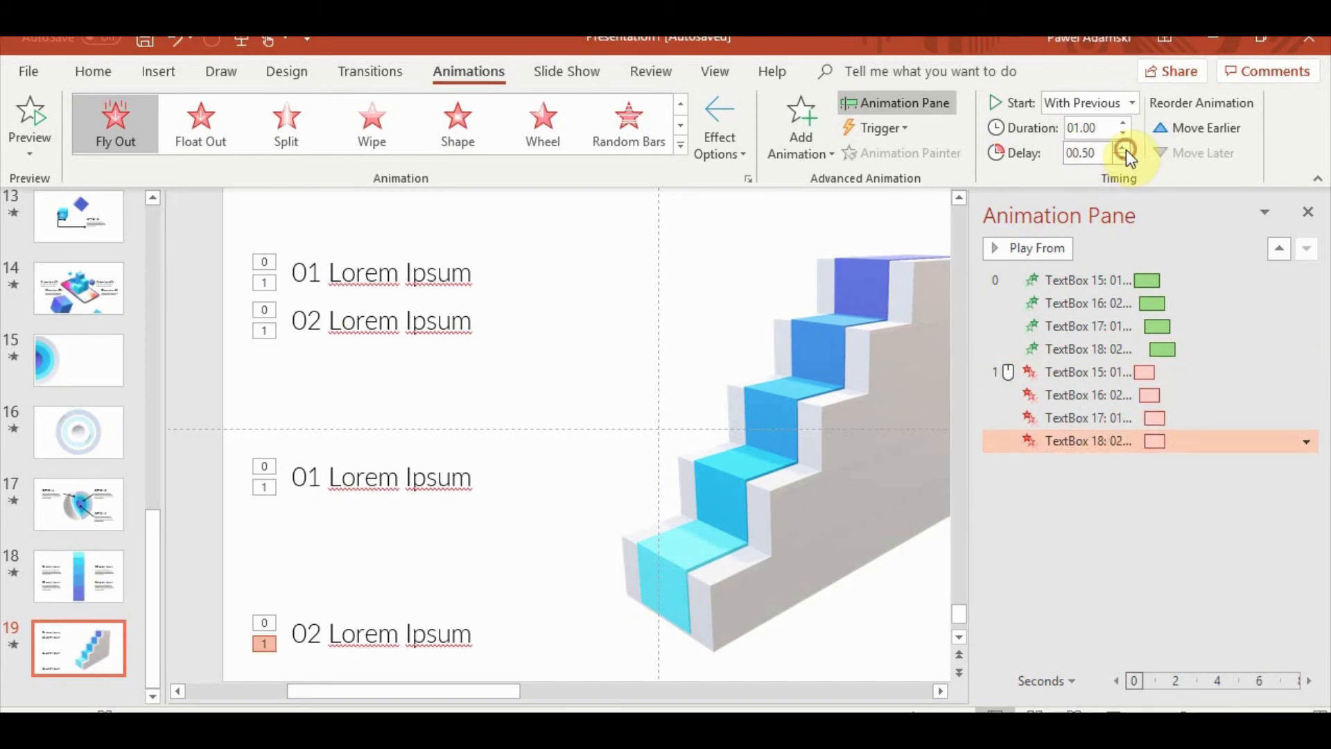
pyautogui.click(1123, 148)
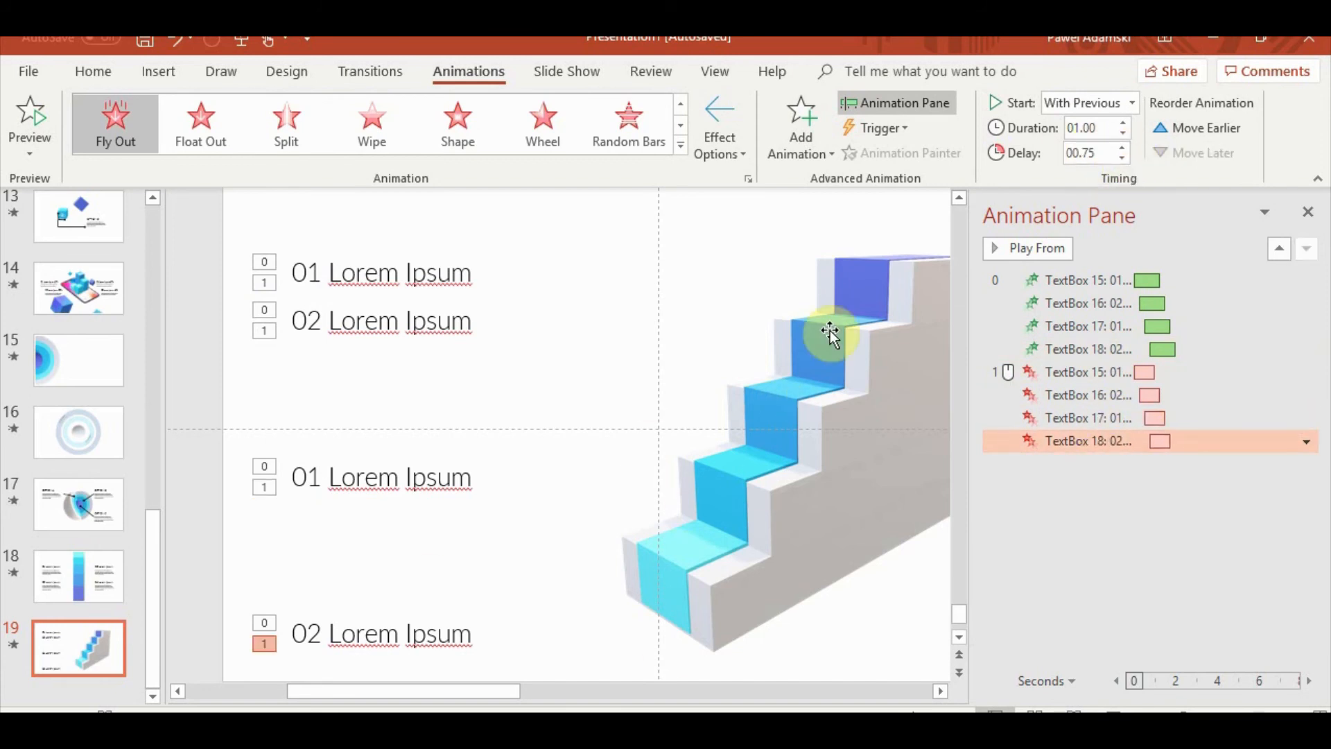
# Renumber the copied 01 heading as 03 and the copied 02 heading as 04.
pyautogui.click(364, 303)
pyautogui.click(313, 477)
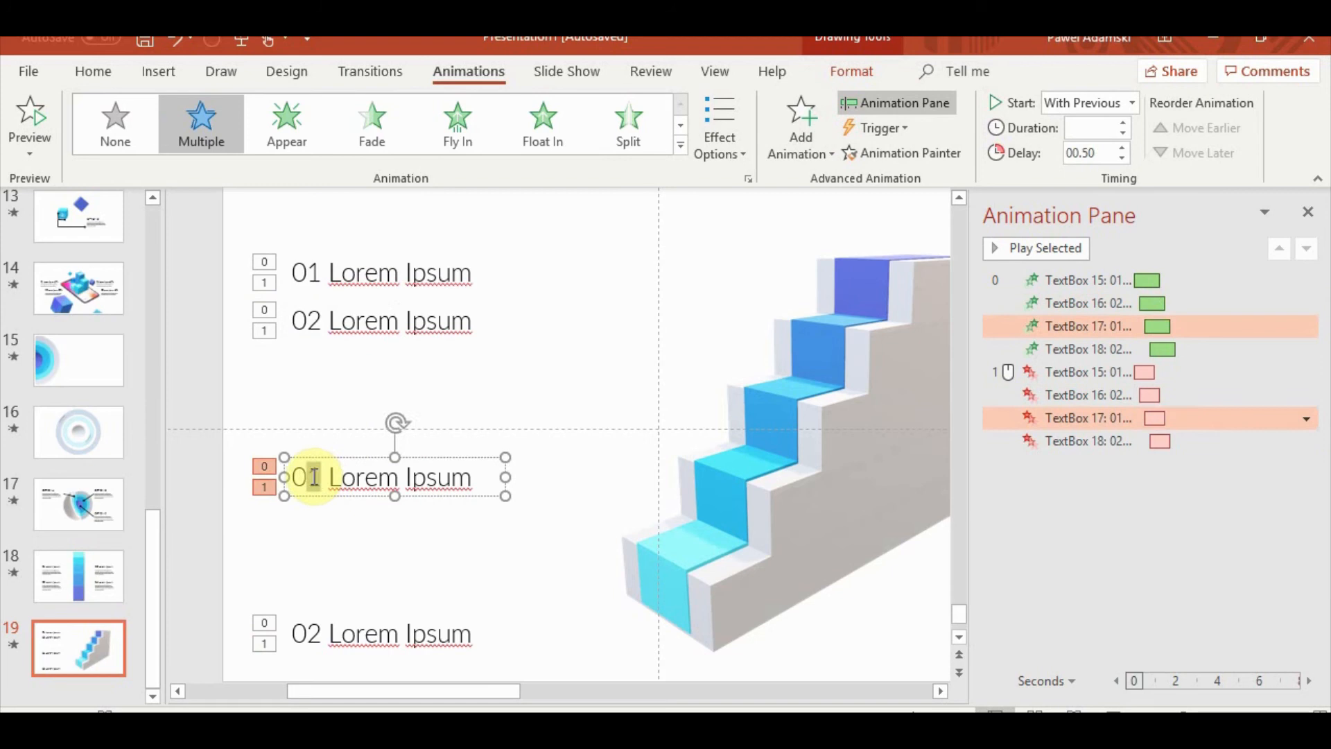
pyautogui.write('3')
pyautogui.moveTo(321, 633); pyautogui.dragTo(307, 633)
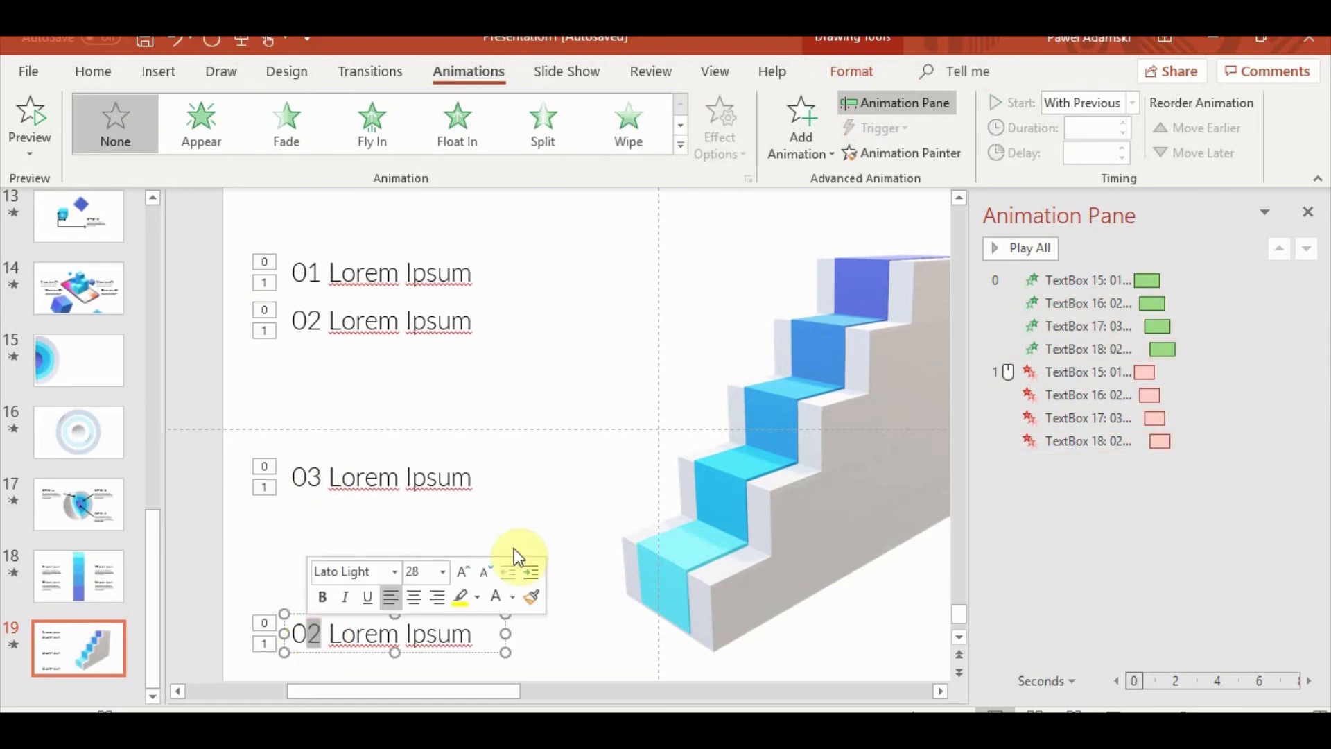
pyautogui.write('4')
pyautogui.click(199, 580)
# Move headings 03 and 04 up, and arrange all four headings diagonally beside the steps, with 01 beside the highest step.
pyautogui.moveTo(428, 459); pyautogui.dragTo(431, 356)
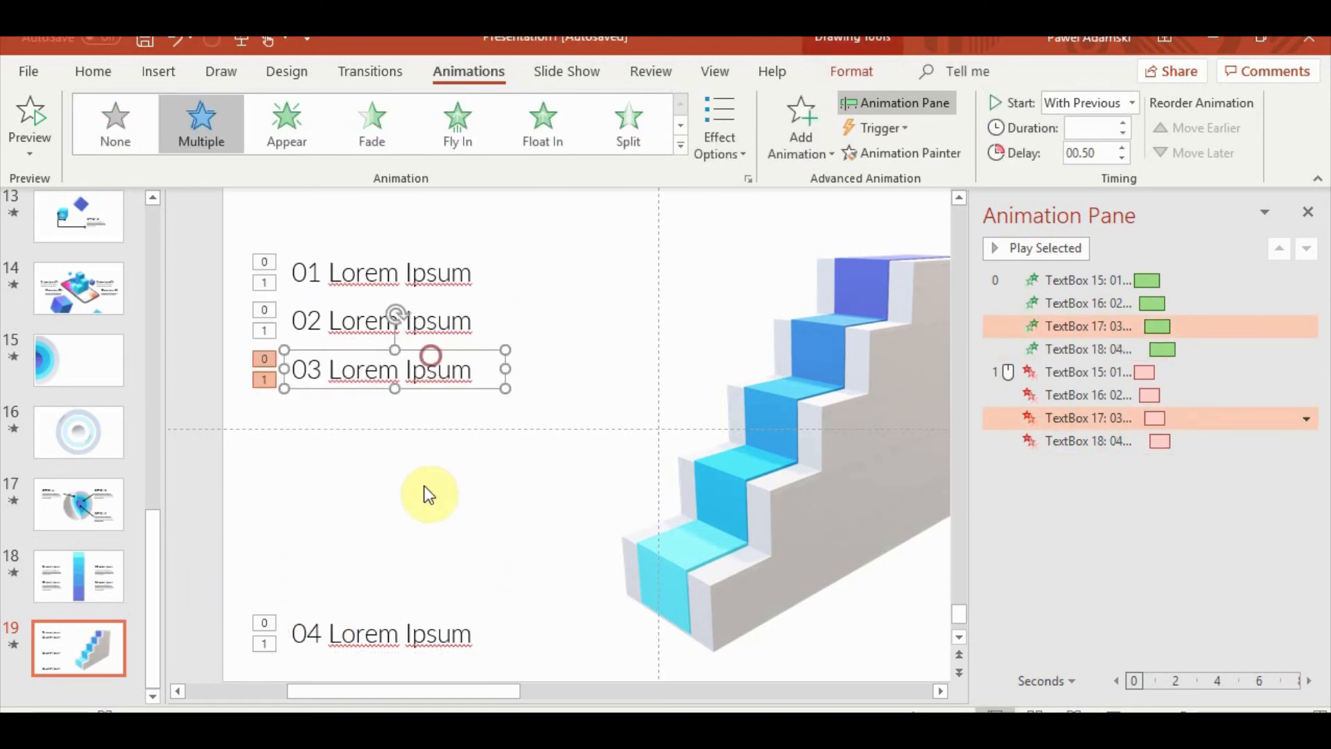
pyautogui.moveTo(437, 617); pyautogui.dragTo(453, 537)
pyautogui.moveTo(437, 258); pyautogui.dragTo(722, 238)
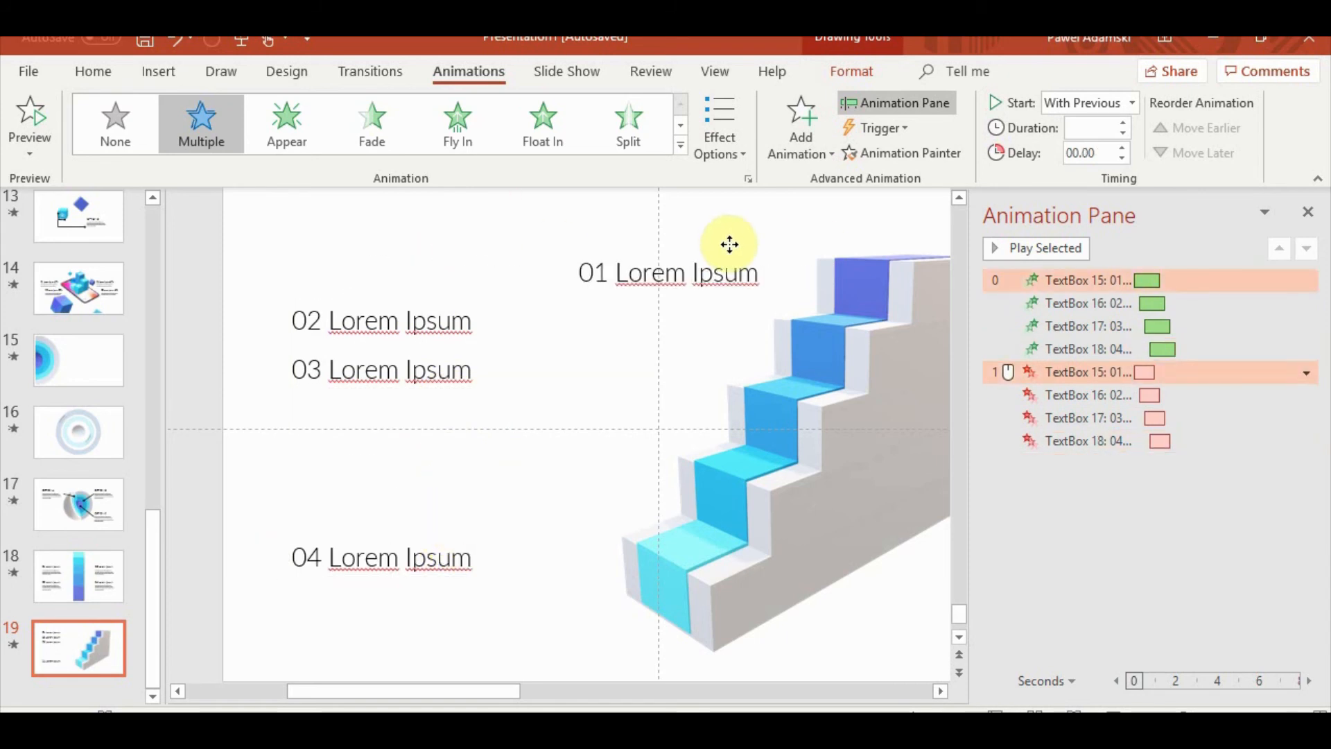
pyautogui.click(412, 305)
pyautogui.moveTo(412, 305); pyautogui.dragTo(609, 321)
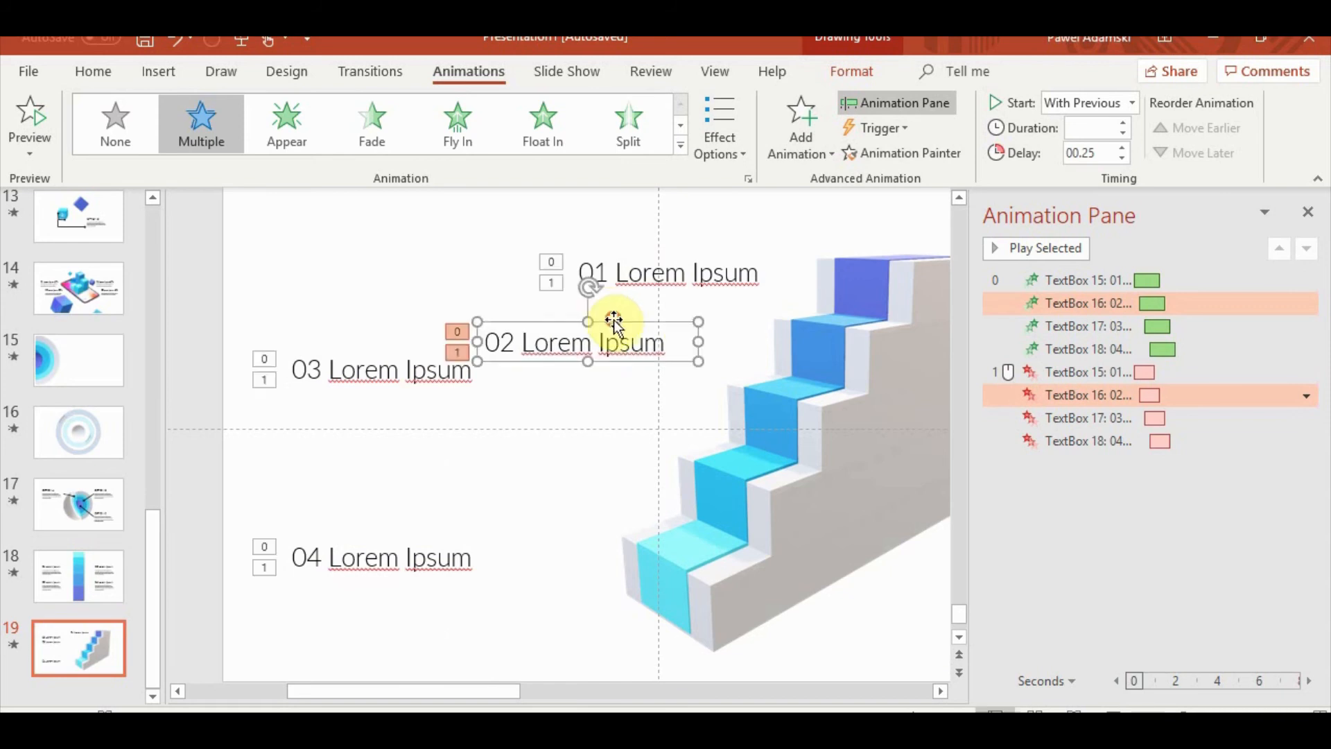
pyautogui.moveTo(365, 351); pyautogui.dragTo(489, 399)
pyautogui.moveTo(428, 541); pyautogui.dragTo(477, 468)
pyautogui.click(530, 572)
# Play slide 19 to check the headings' entrance and exit animations.
pyautogui.click(1074, 711)
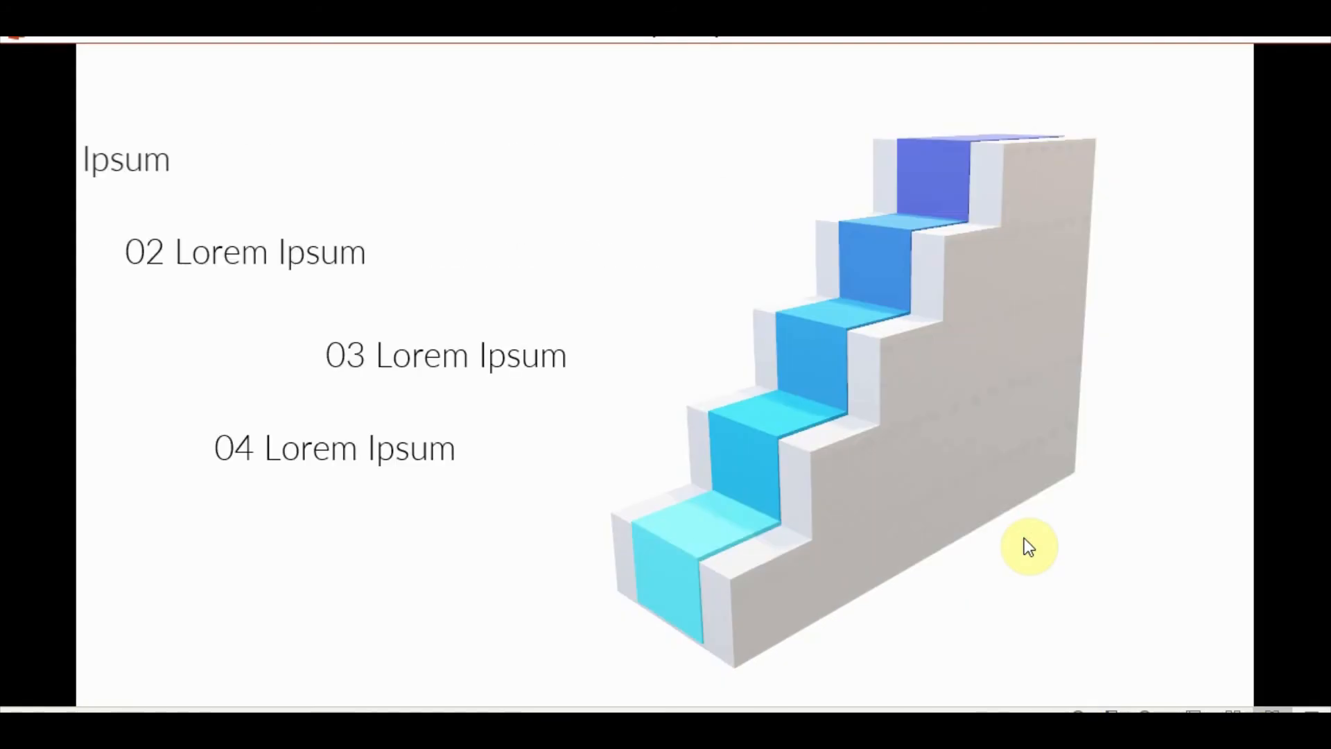
pyautogui.click(1029, 547)
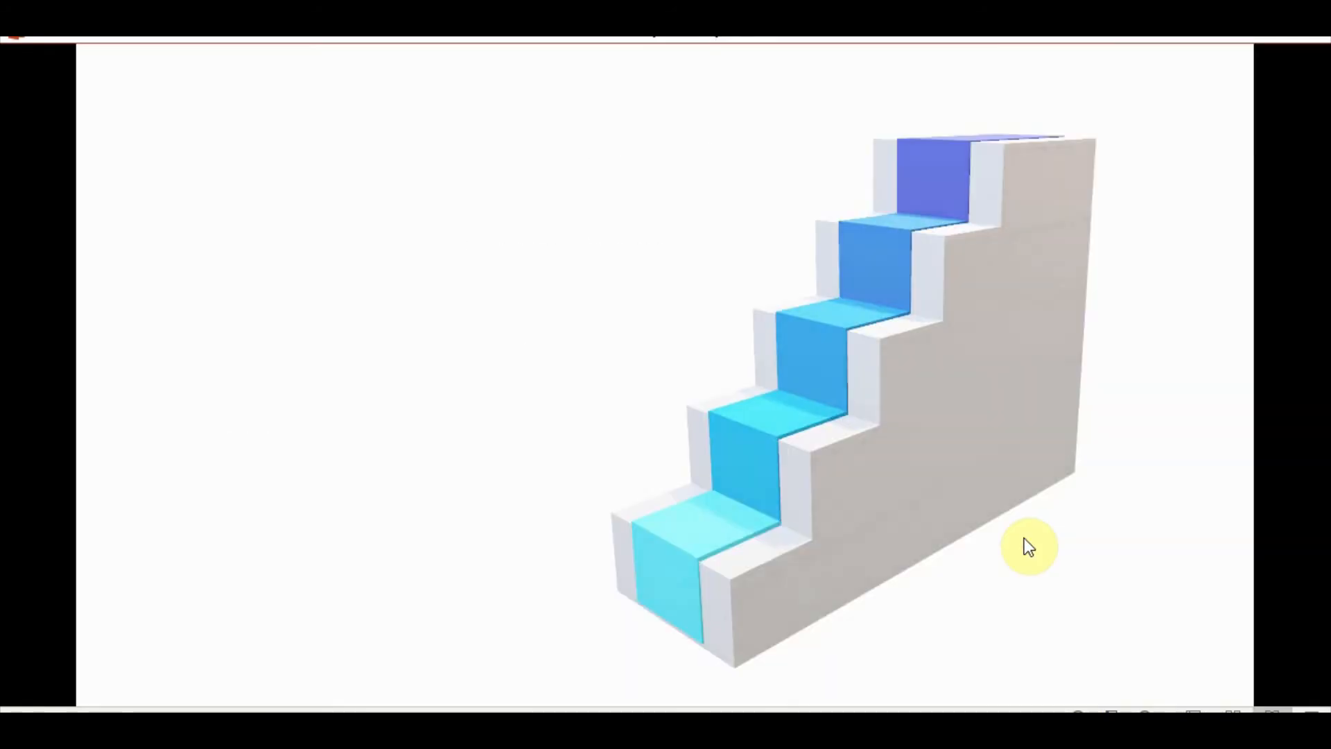
pyautogui.click(1029, 548)
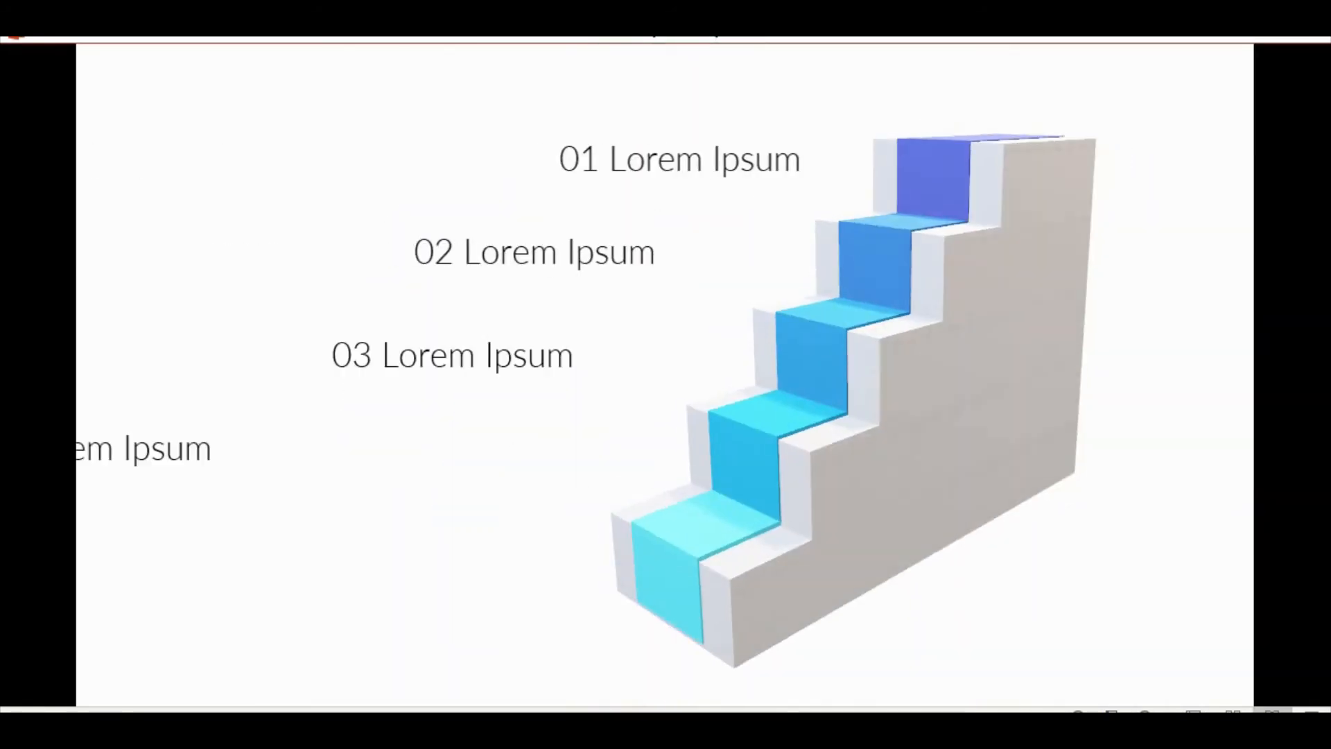
pyautogui.press('Escape')
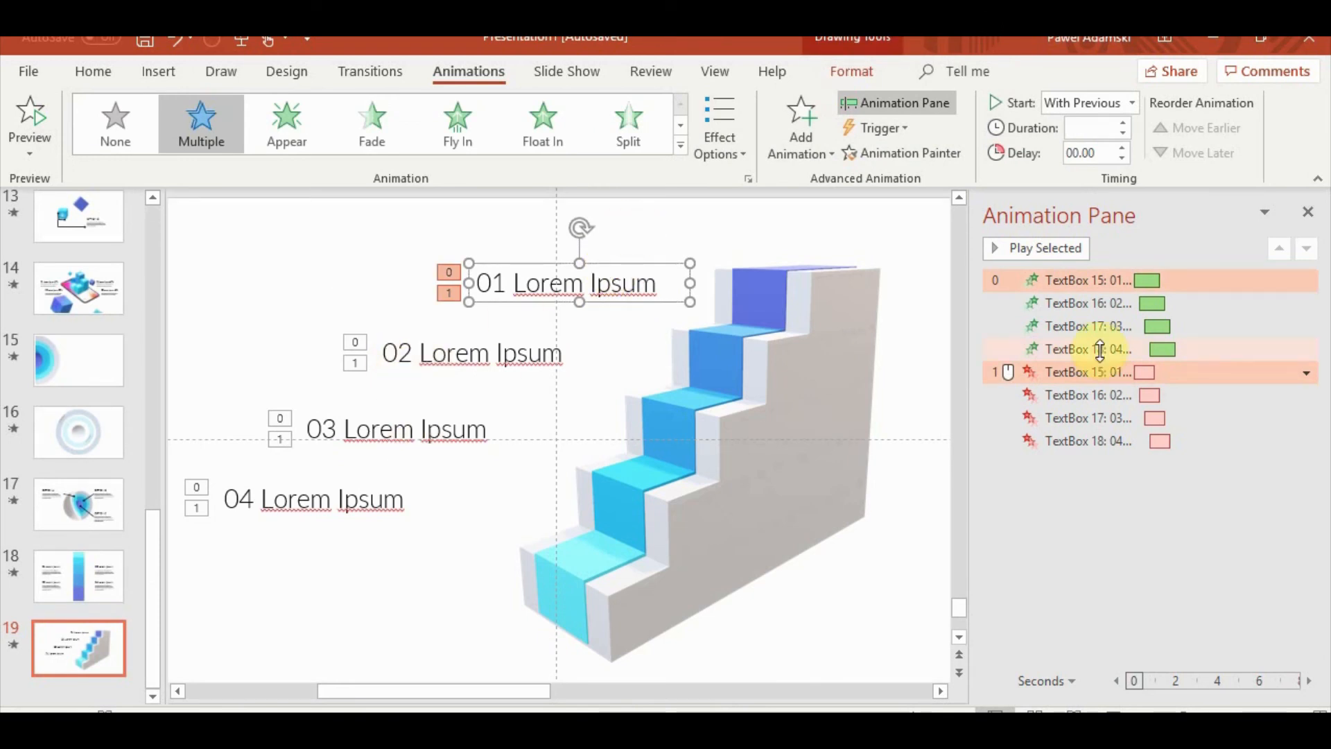
# Paste a duplicate of slide 19 after it and delete the four headings from the copy.
pyautogui.click(95, 71)
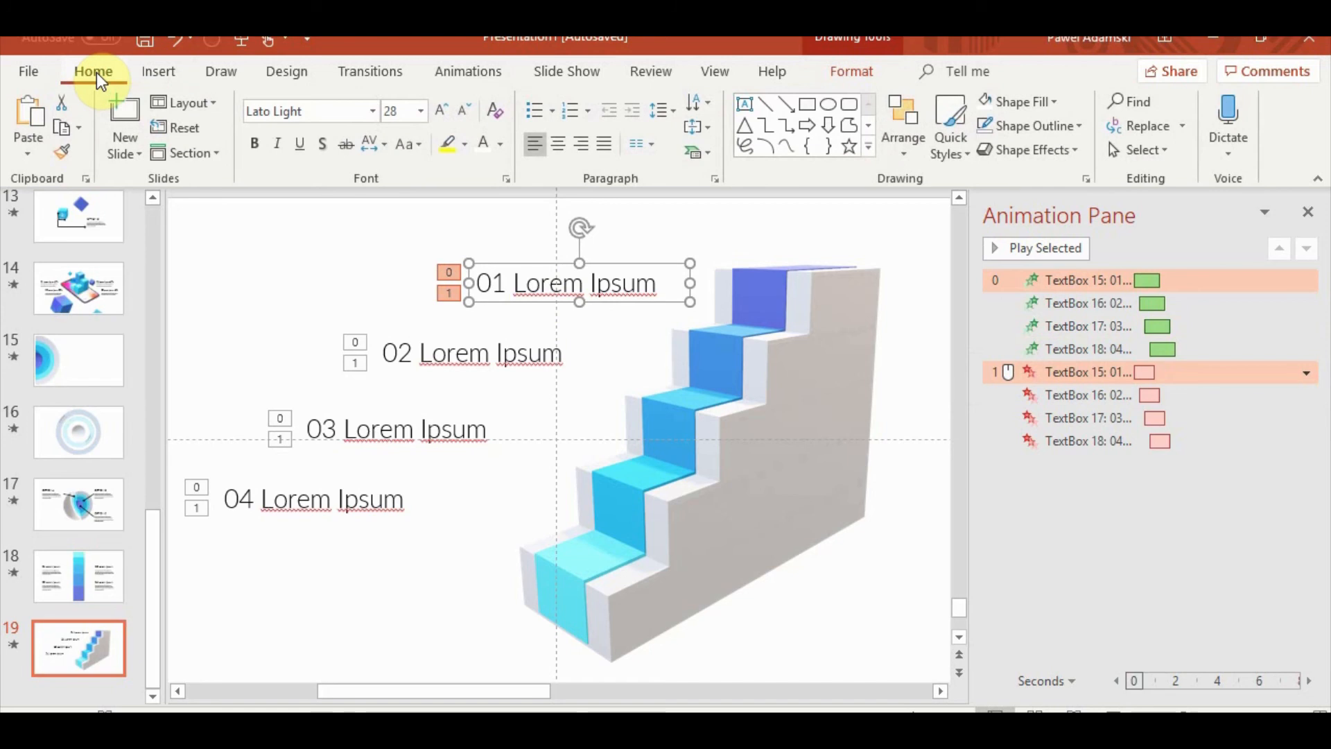
pyautogui.click(337, 615)
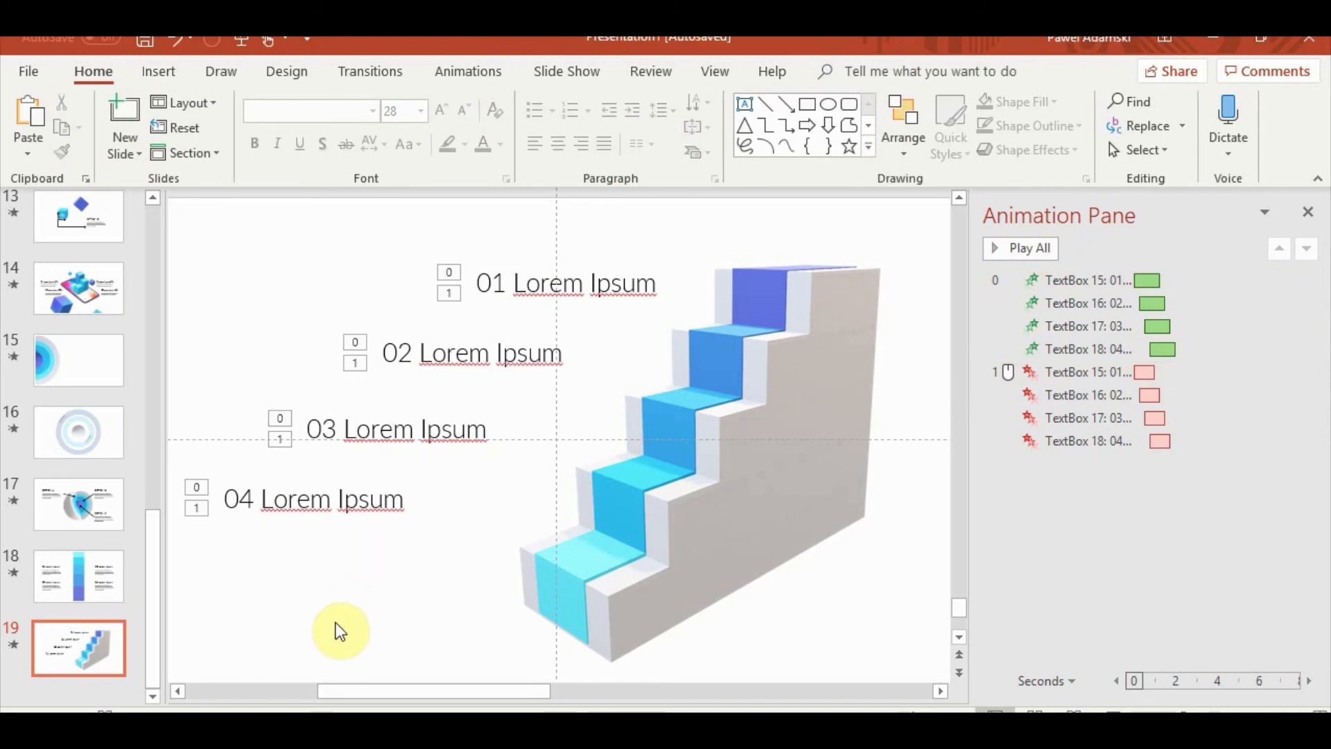
pyautogui.hotkey('ctrl', 'v')
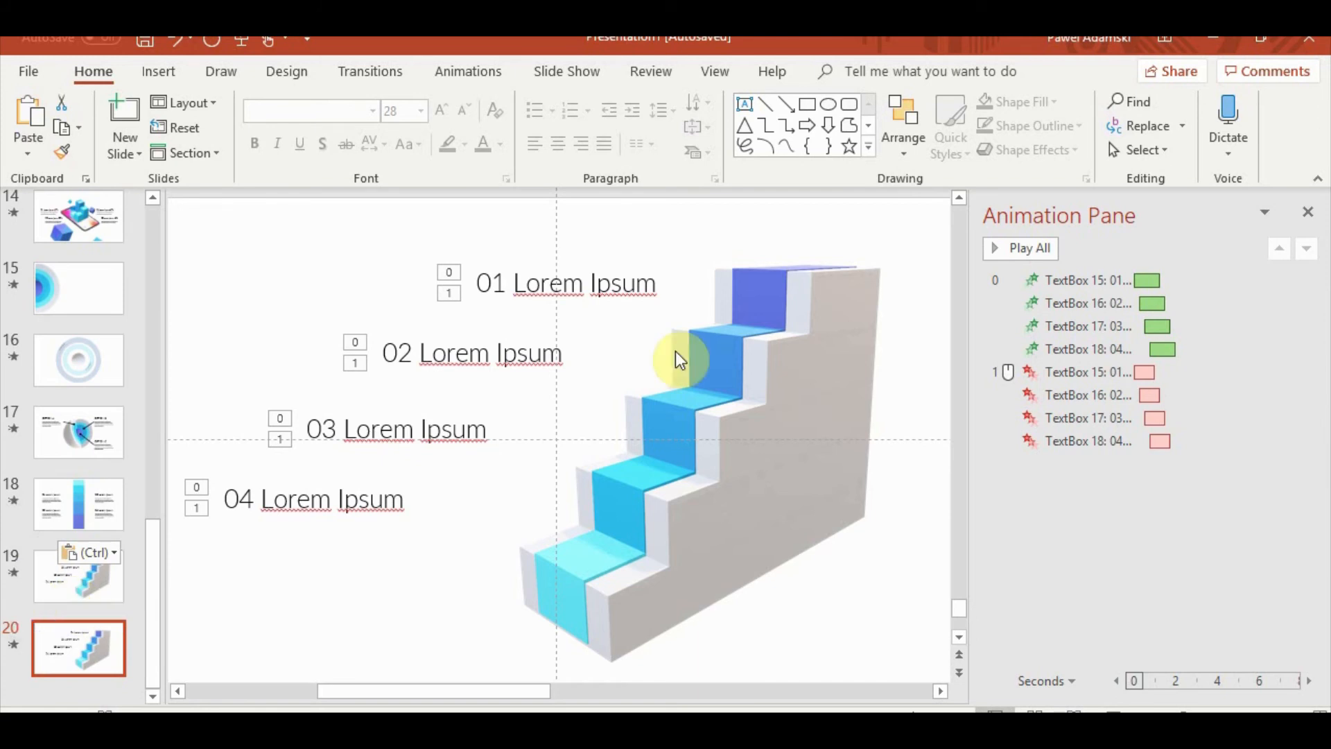
pyautogui.click(538, 263)
pyautogui.keyDown('shift'); pyautogui.click(455, 372); pyautogui.keyUp('shift')
pyautogui.keyDown('shift'); pyautogui.click(388, 448); pyautogui.keyUp('shift')
pyautogui.keyDown('shift'); pyautogui.click(330, 518); pyautogui.keyUp('shift')
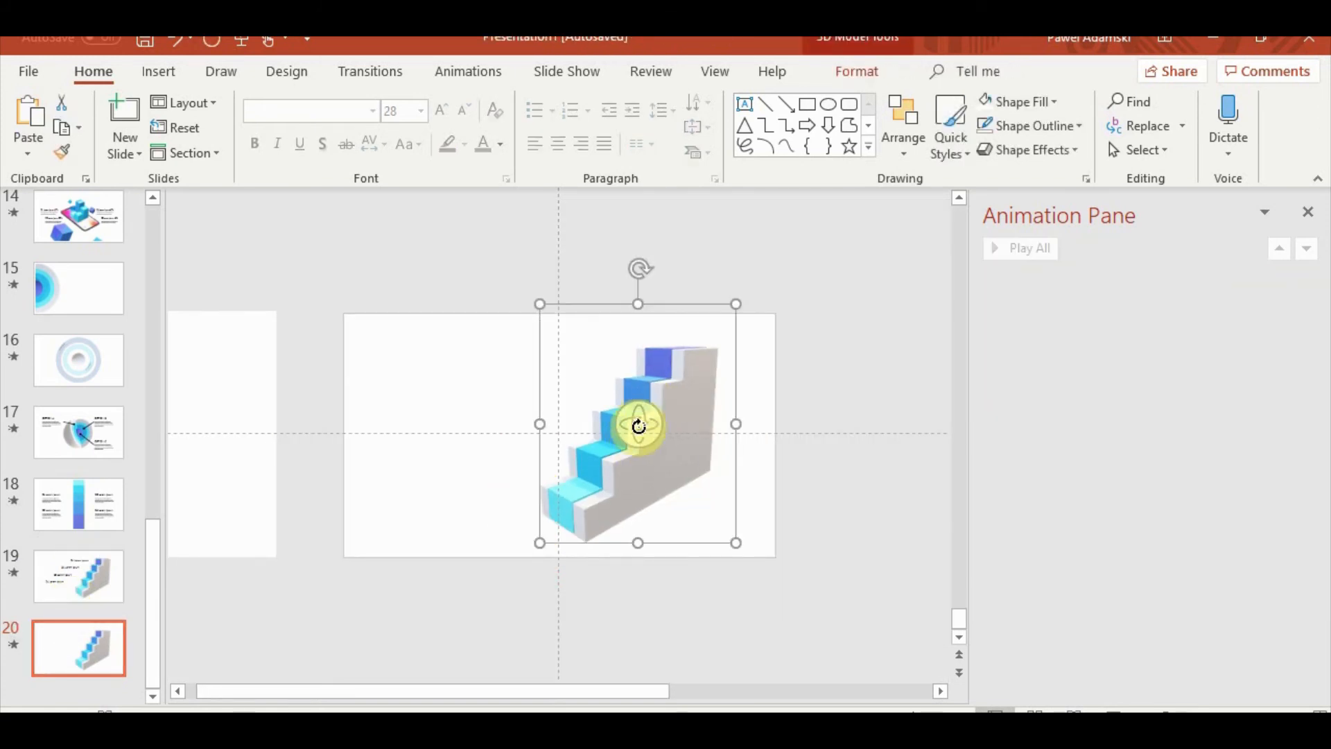
# Rotate slide 20's staircase to show its opposite side, enlarge it, and shift it partly off the slide with the lowest steps in view.
pyautogui.moveTo(633, 422); pyautogui.dragTo(765, 403)
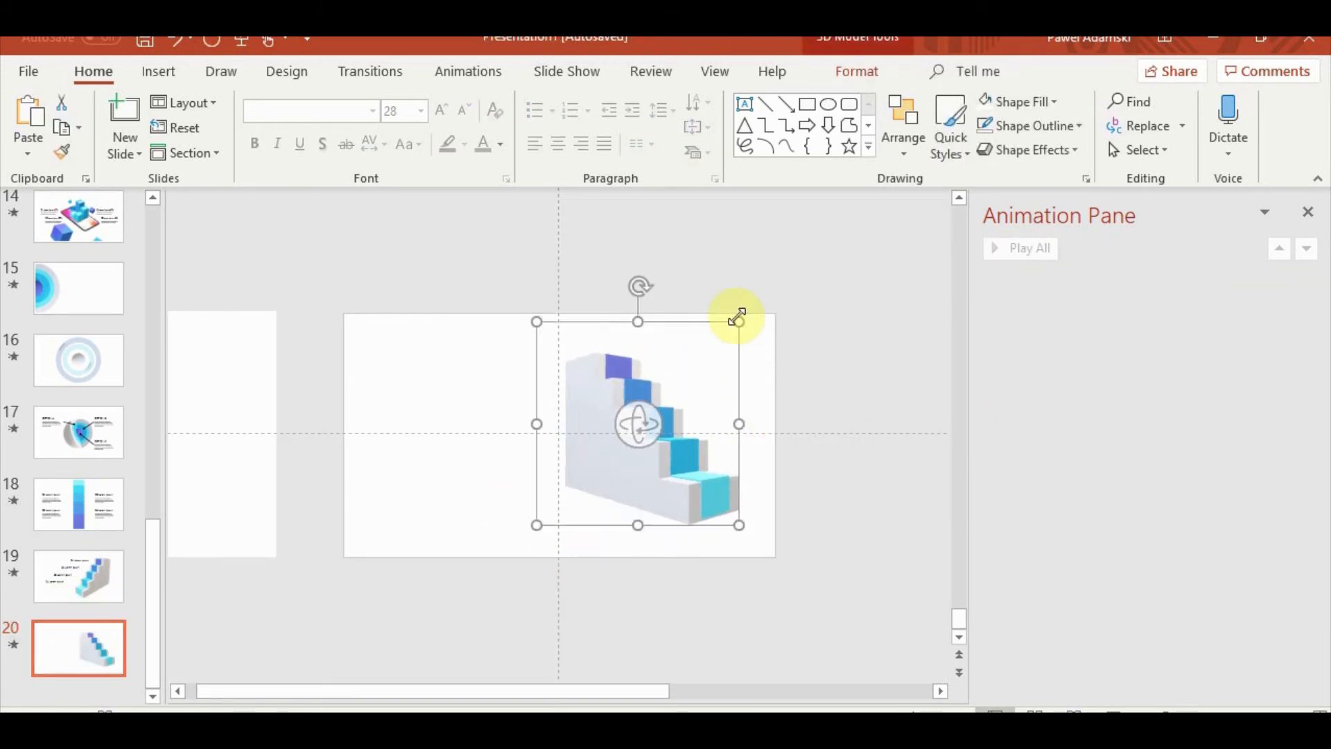
pyautogui.moveTo(733, 318); pyautogui.dragTo(832, 238)
pyautogui.moveTo(684, 386); pyautogui.dragTo(538, 507)
pyautogui.moveTo(595, 238); pyautogui.dragTo(732, 198)
pyautogui.moveTo(614, 587); pyautogui.dragTo(547, 544)
pyautogui.moveTo(441, 414); pyautogui.dragTo(494, 394)
pyautogui.moveTo(585, 555); pyautogui.dragTo(517, 556)
pyautogui.moveTo(377, 432); pyautogui.dragTo(355, 430)
# Play the slide show from slide 19 to check the Morph transition into slide 20.
pyautogui.click(786, 557)
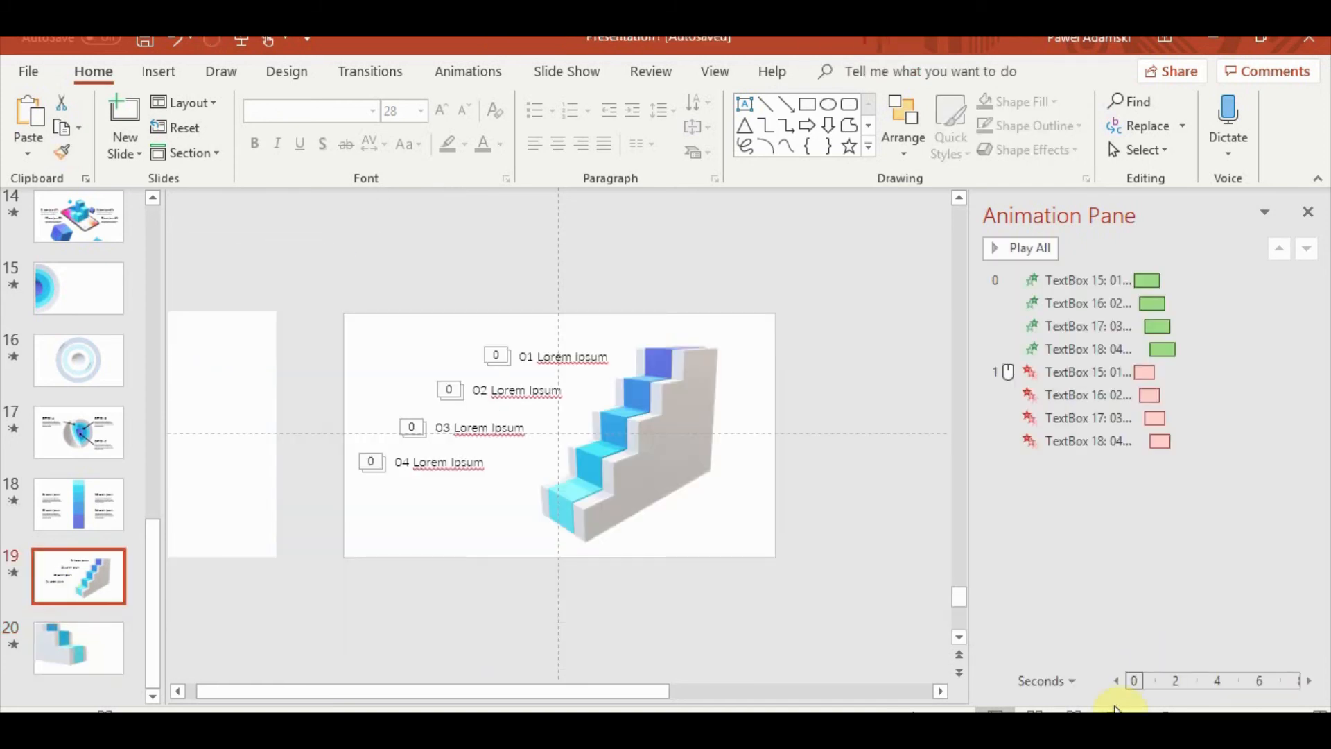
pyautogui.click(1123, 709)
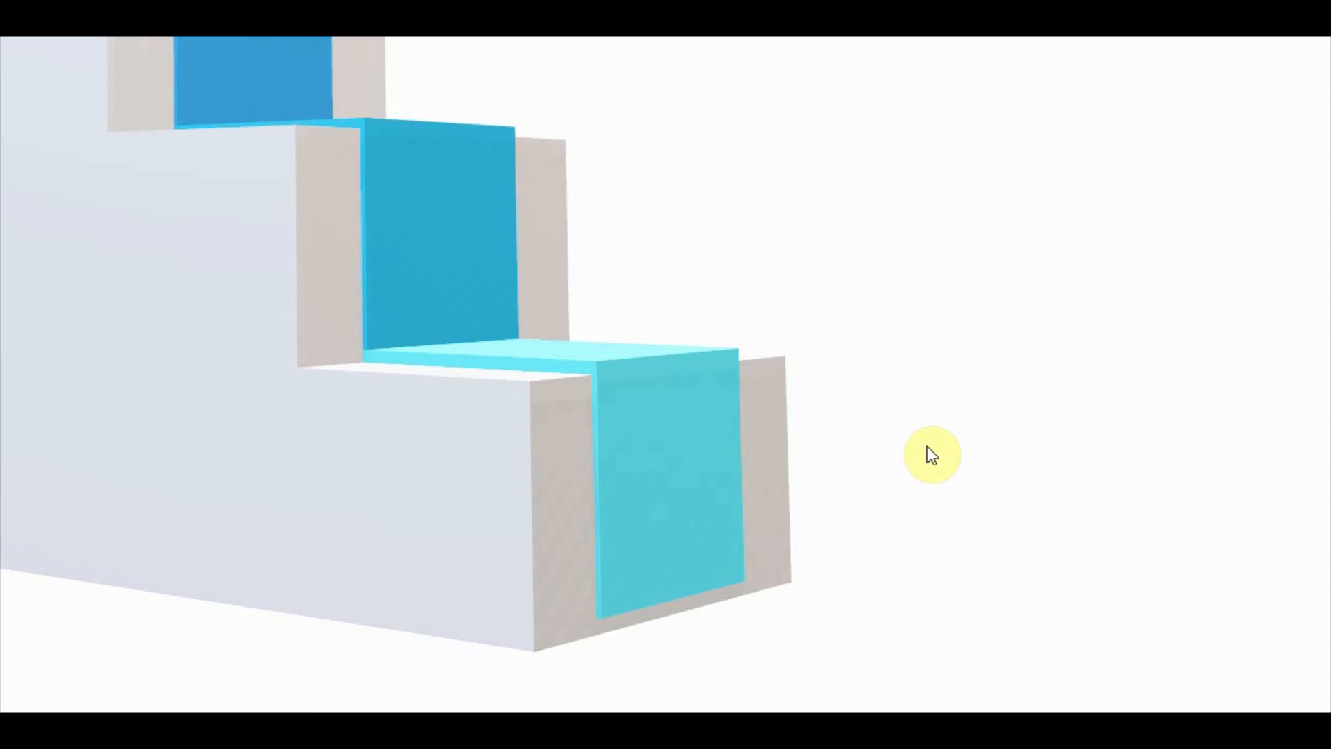
pyautogui.press('Escape')
# Copy the 02 Lorem Ipsum text box from slide 18 and paste it onto slide 20.
pyautogui.click(74, 593)
pyautogui.press('Up')
pyautogui.click(342, 543)
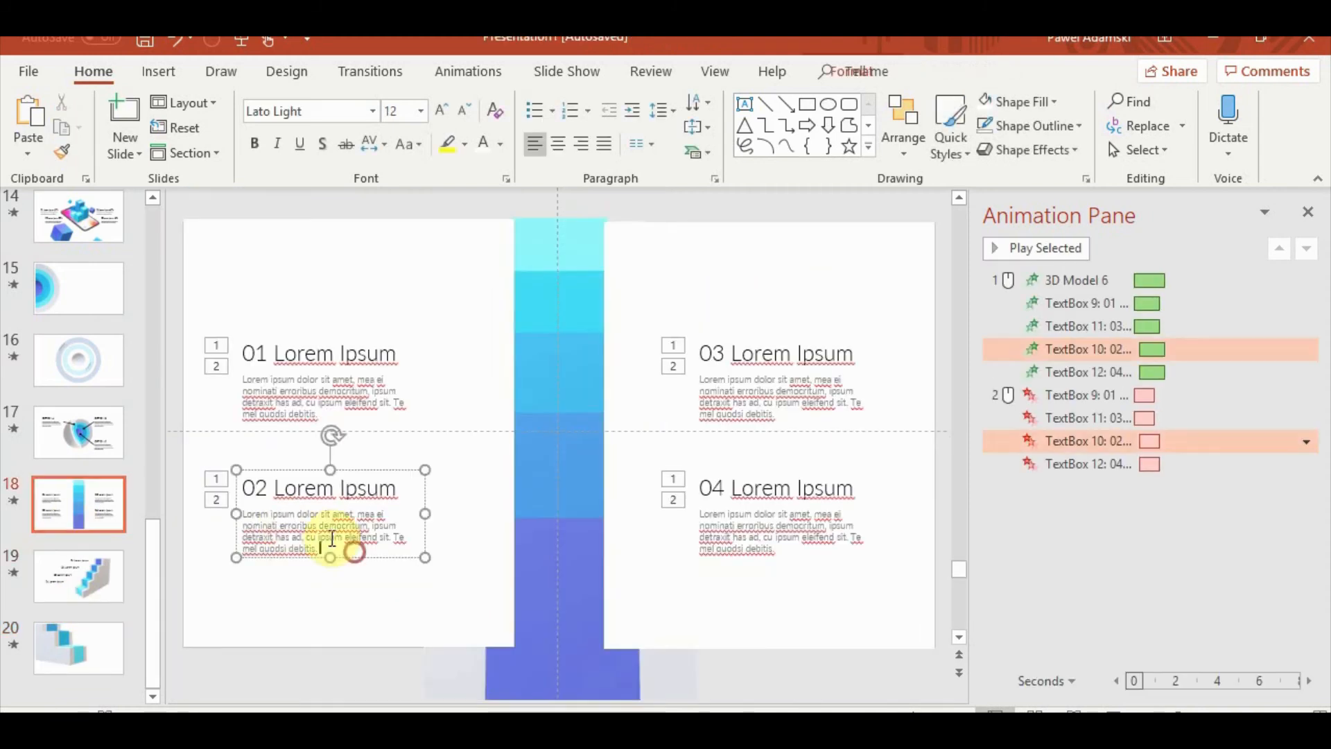
pyautogui.hotkey('ctrl', 'c')
pyautogui.click(78, 648)
pyautogui.hotkey('ctrl', 'v')
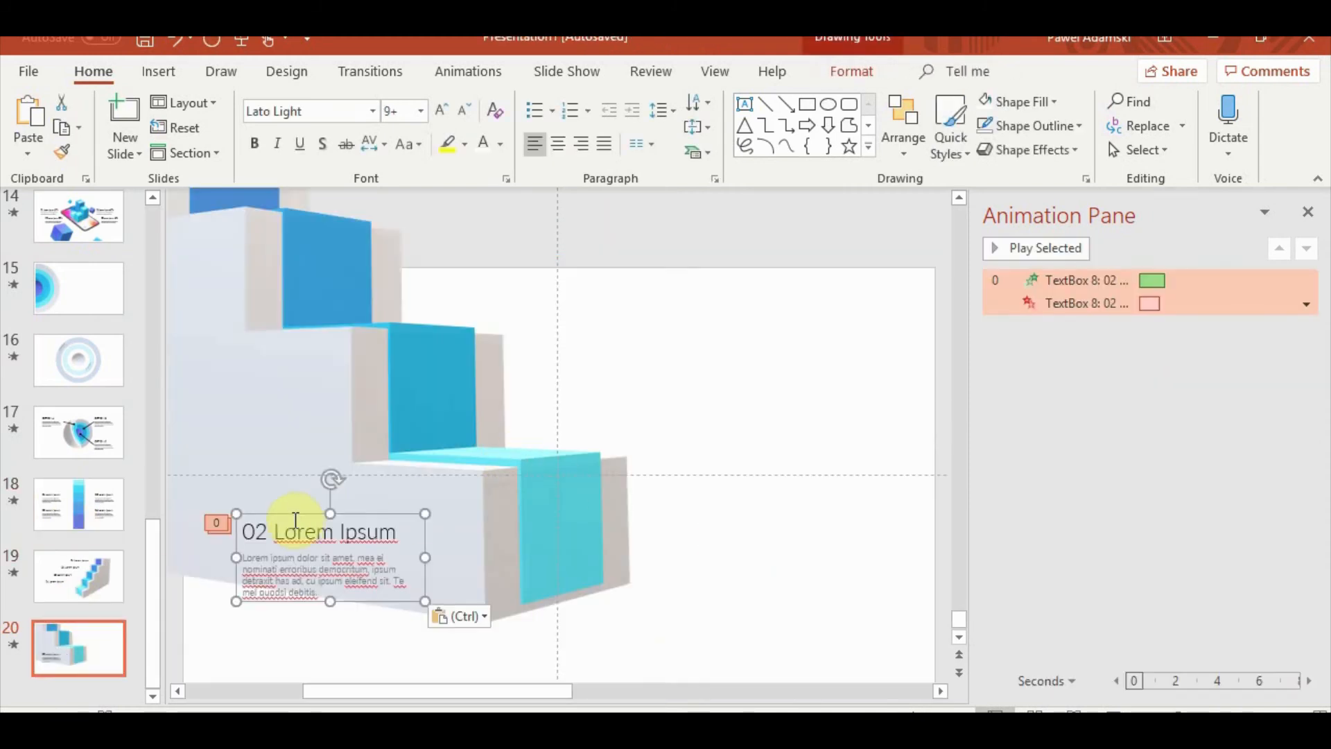
# Move the pasted text box to the empty area beside the stairs and delete its heading line, keeping only the paragraph.
pyautogui.moveTo(285, 515); pyautogui.dragTo(770, 373)
pyautogui.moveTo(885, 392); pyautogui.dragTo(675, 381)
pyautogui.press('BackSpace')
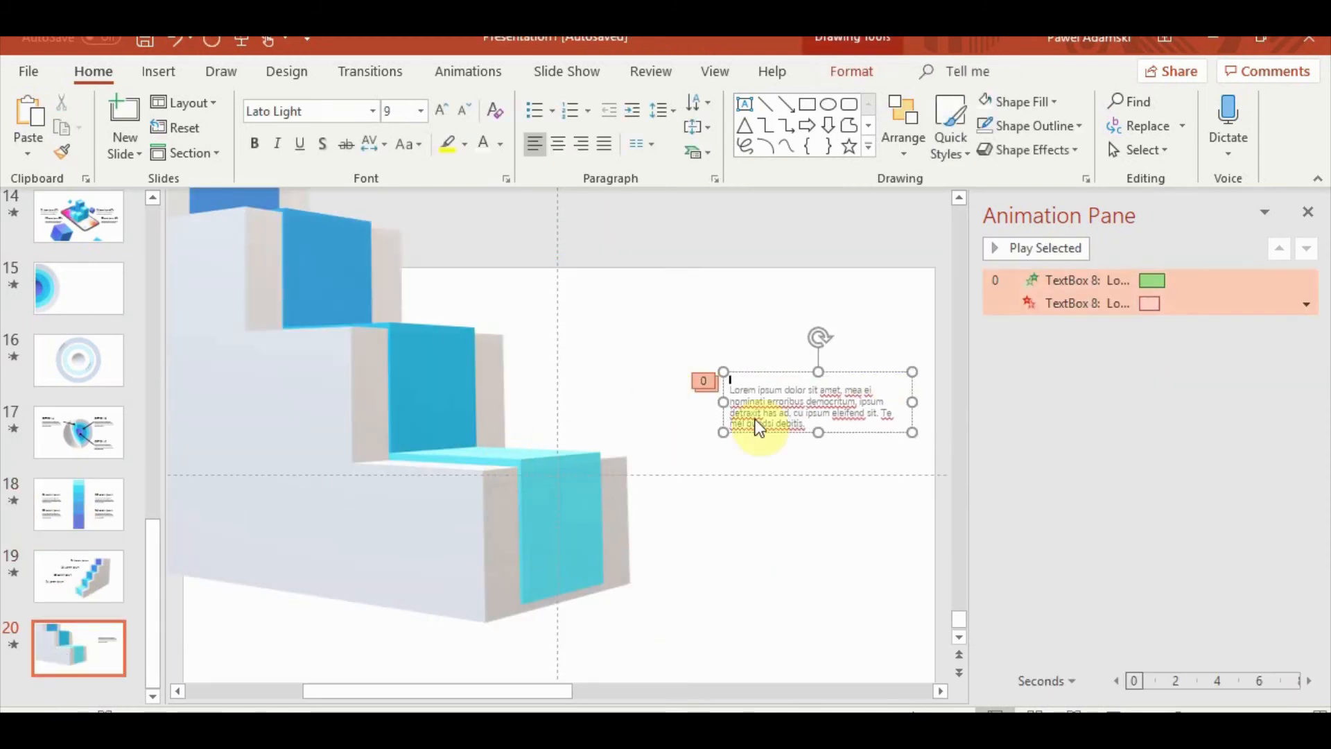
pyautogui.press('Delete')
# Remove the text box's entrance and exit animations and place it on the side face of the lowest step.
pyautogui.moveTo(1063, 332); pyautogui.dragTo(1087, 287)
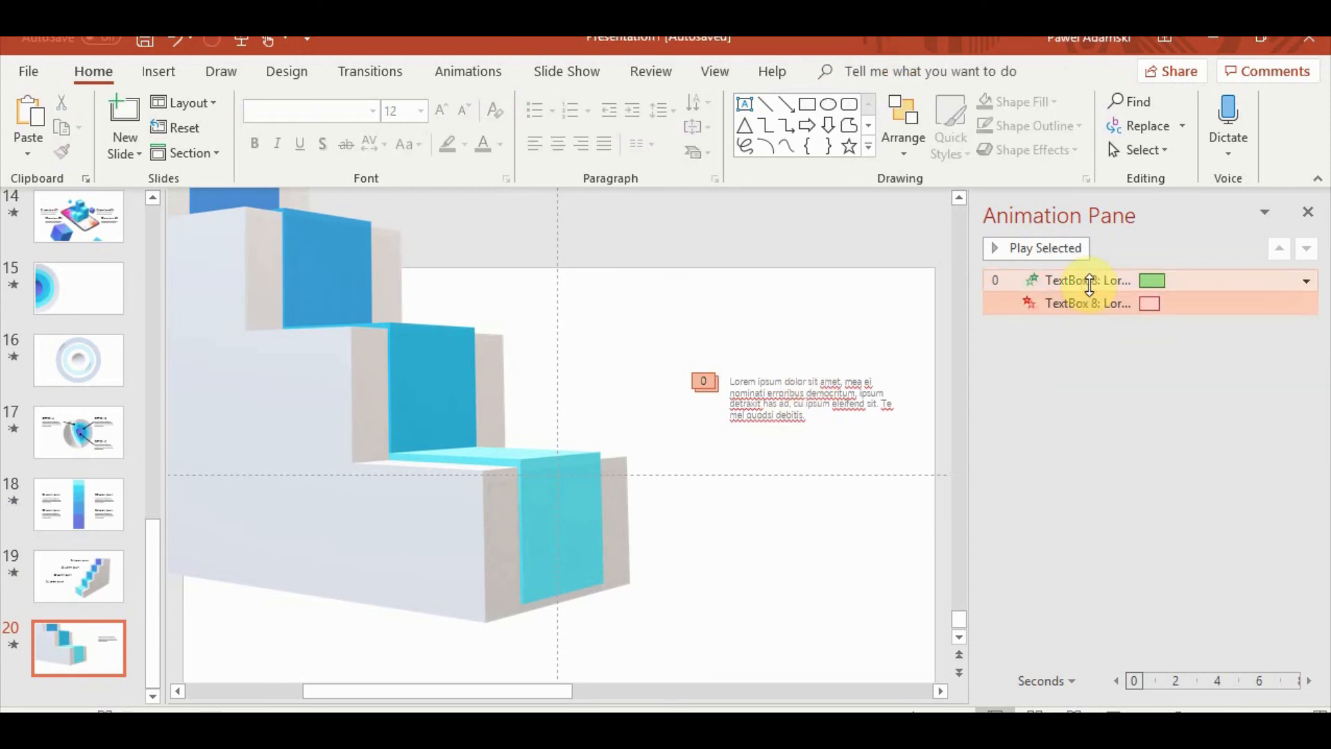
pyautogui.press('Delete')
pyautogui.click(814, 403)
pyautogui.moveTo(780, 376); pyautogui.dragTo(342, 520)
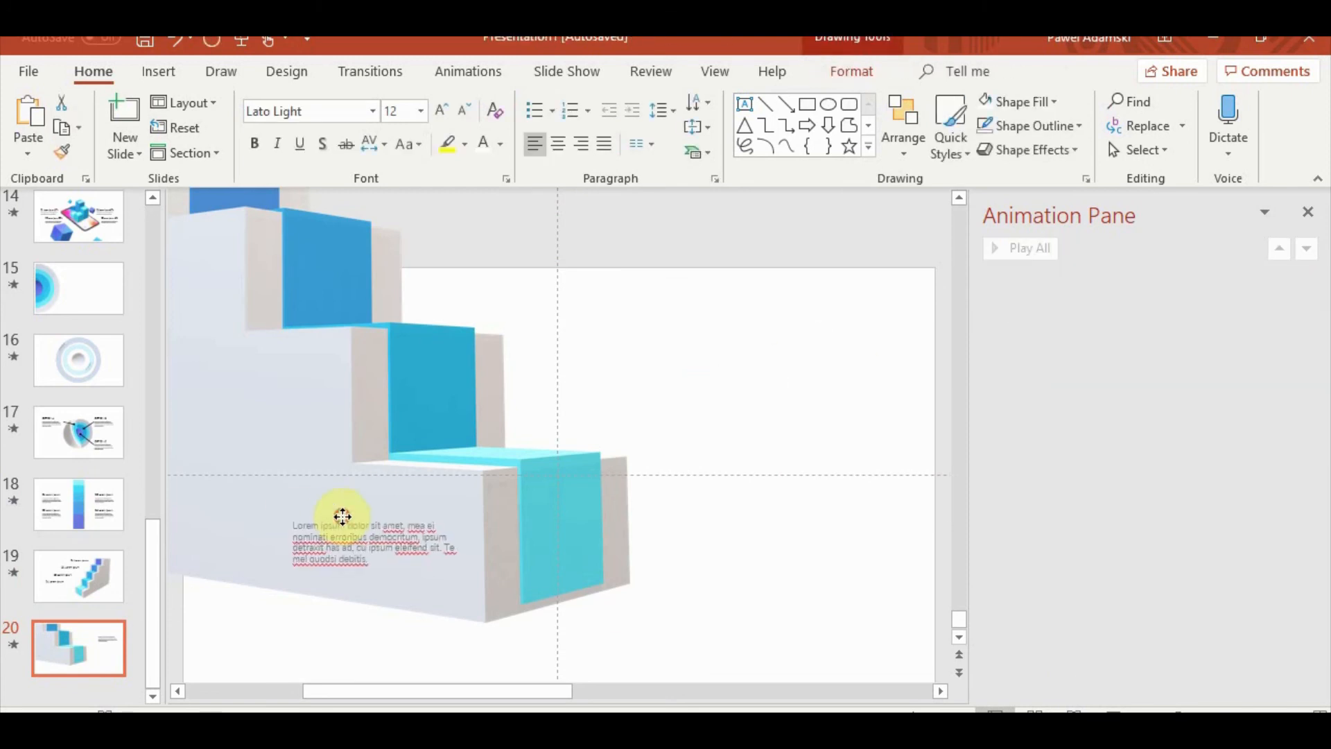
# Apply a Fade entrance animation to the paragraph and set it to start With Previous.
pyautogui.click(480, 75)
pyautogui.click(281, 131)
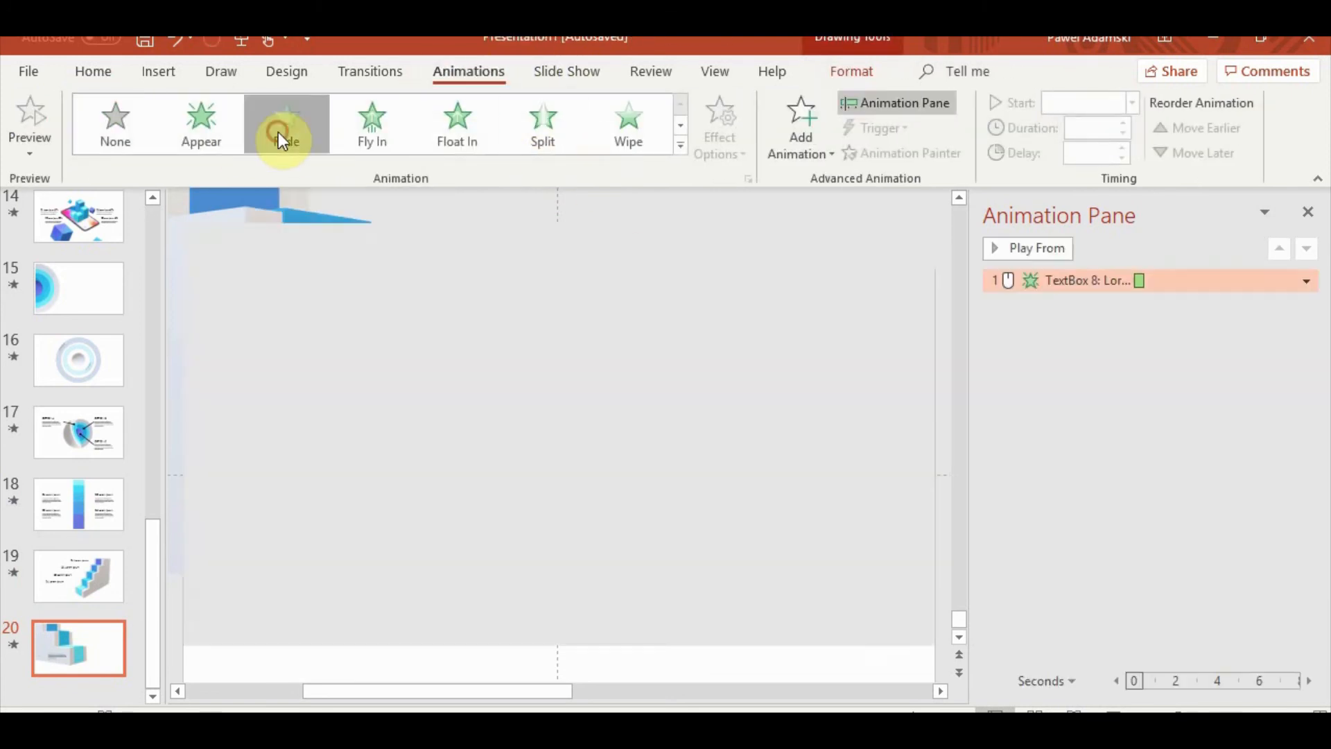
pyautogui.click(406, 520)
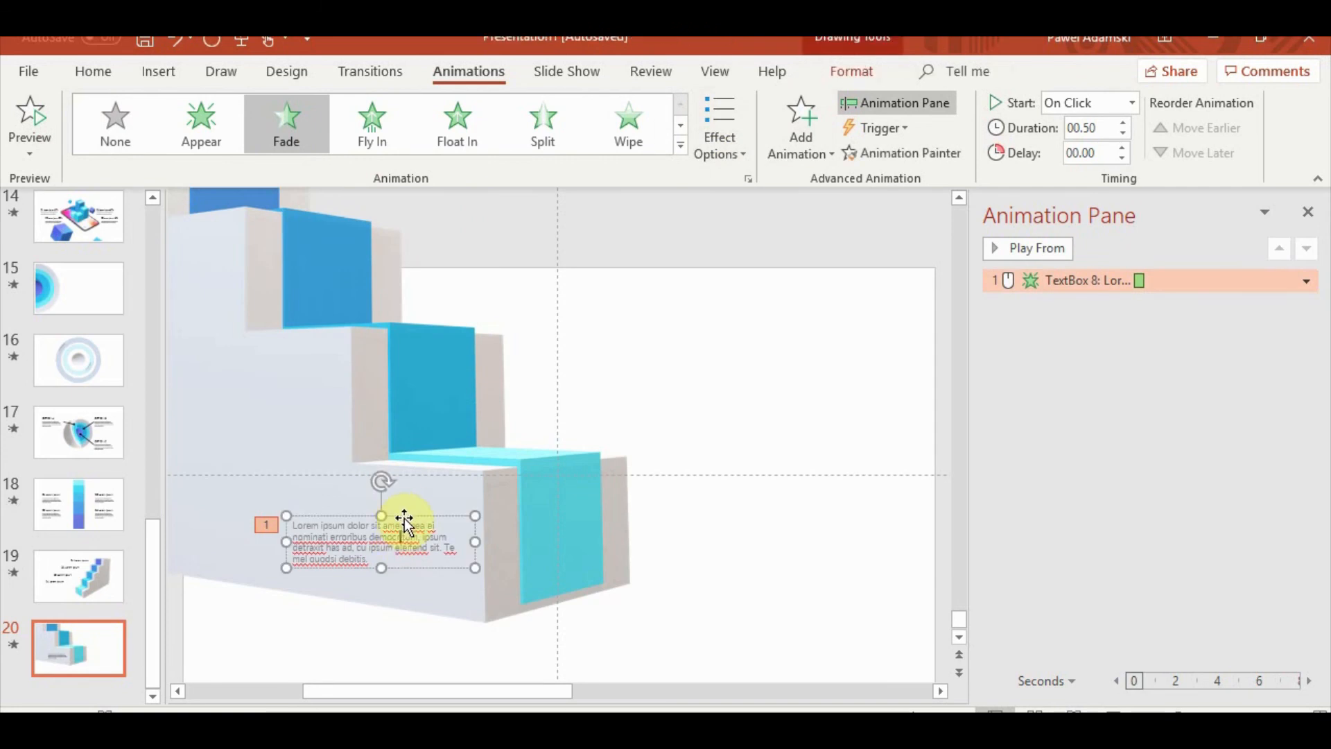
pyautogui.rightClick(1123, 287)
pyautogui.click(1193, 327)
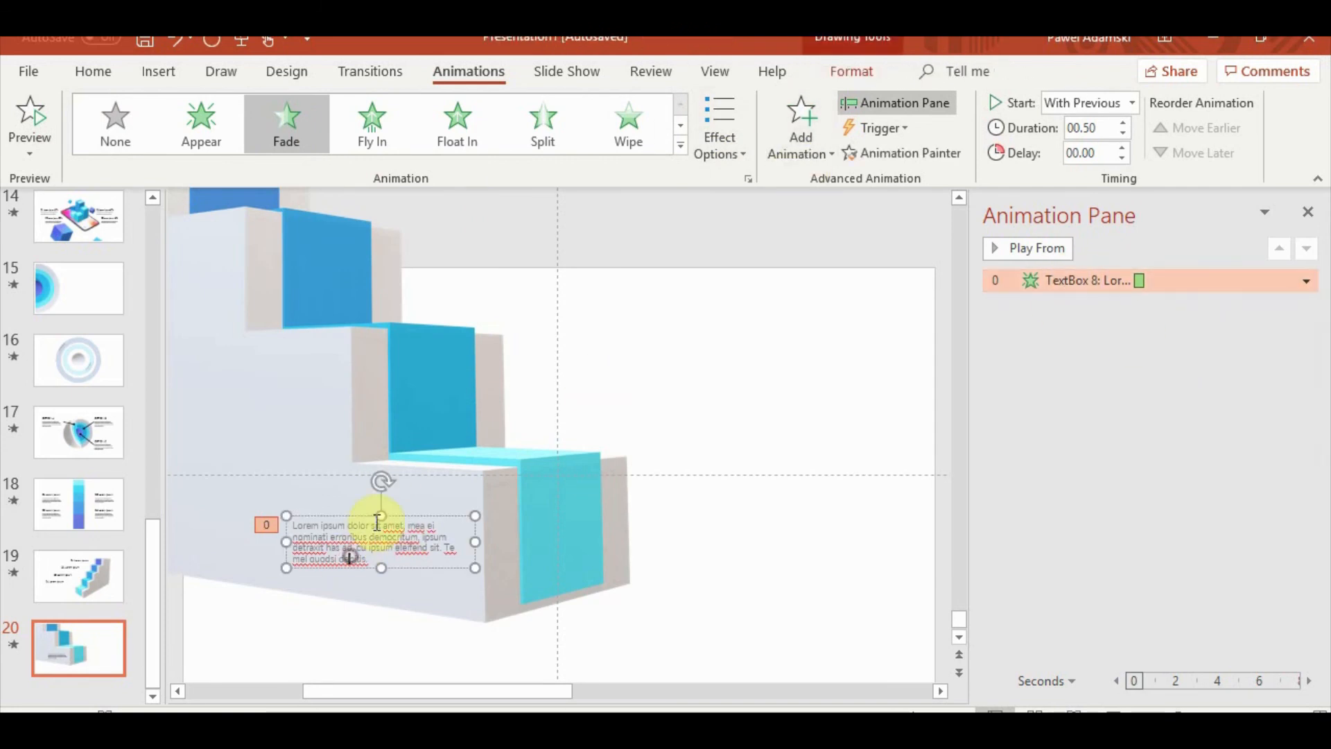
# Apply a parallel 3-D Rotation preset with a 26° X Rotation to the paragraph's text box.
pyautogui.click(860, 73)
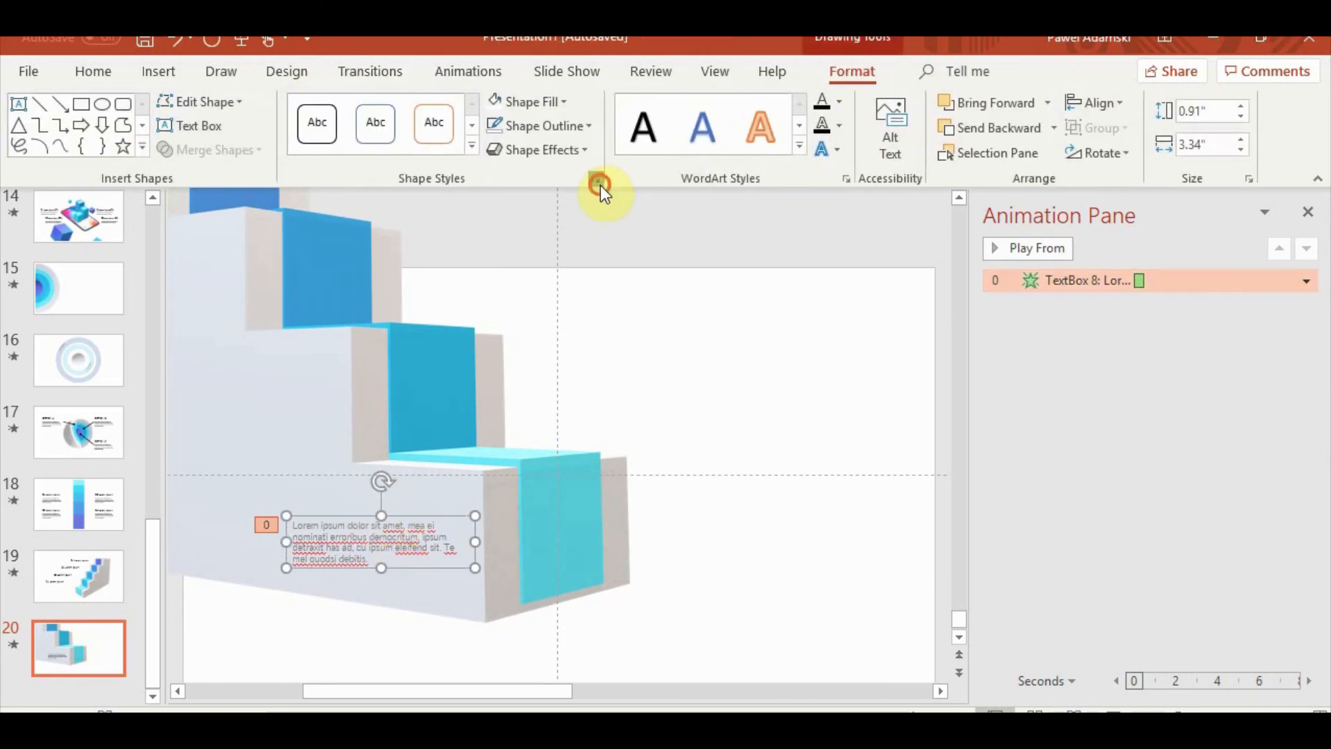
pyautogui.click(596, 179)
pyautogui.click(745, 283)
pyautogui.click(1312, 213)
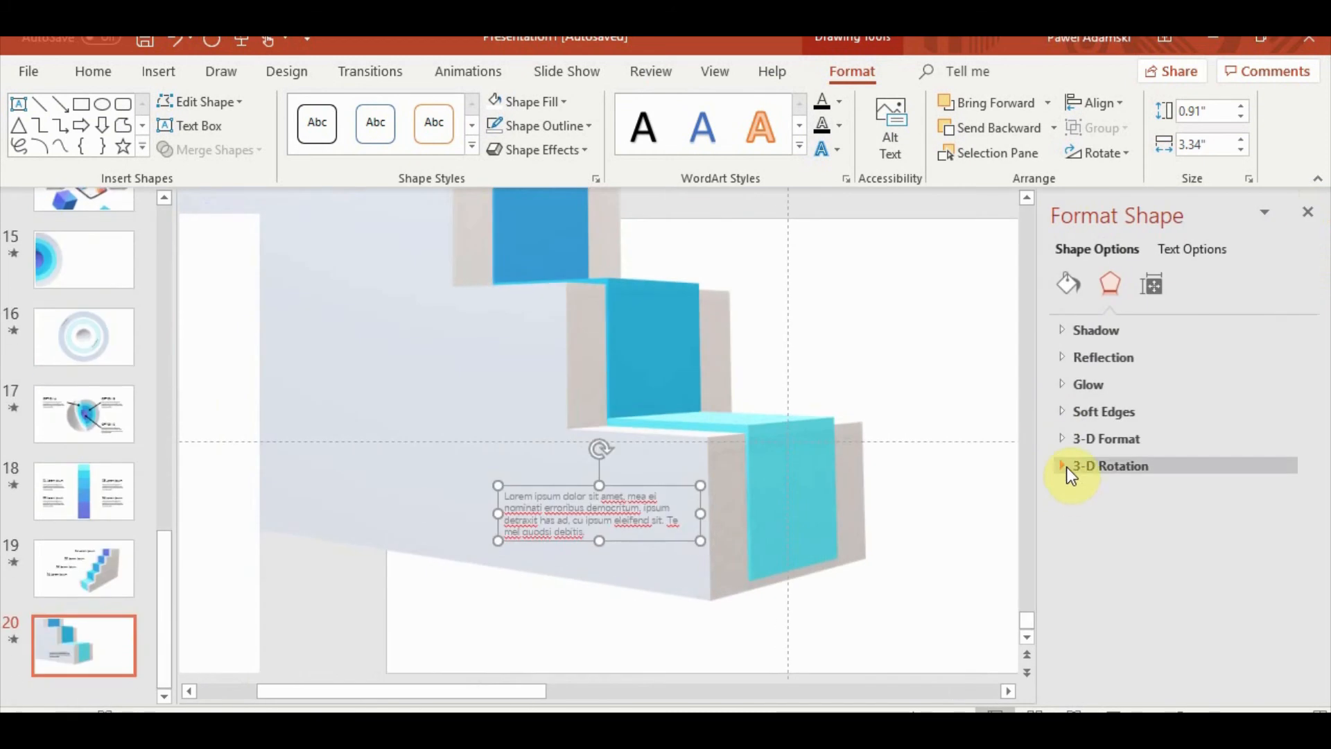
pyautogui.click(1068, 466)
pyautogui.click(1270, 451)
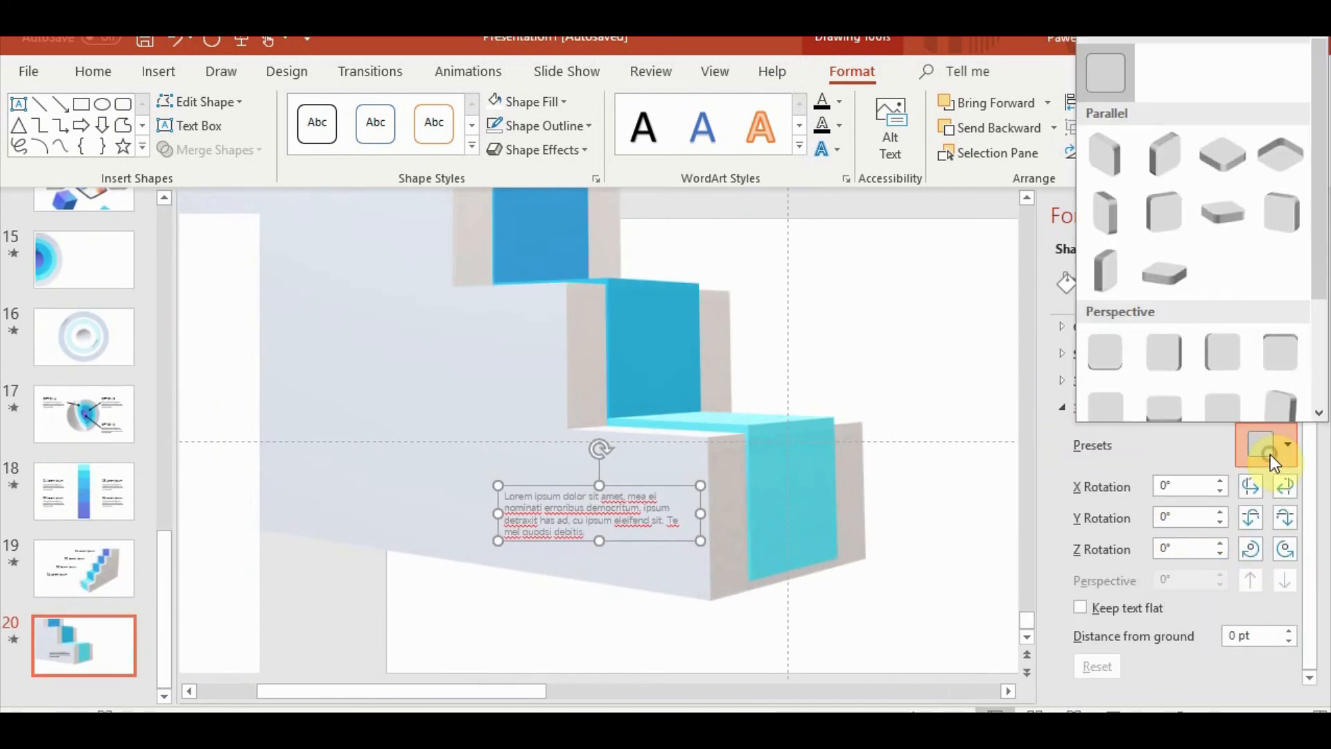
pyautogui.click(1273, 319)
# Fine-tune the text box's 3-D rotation to match the step's side face, setting the Y Rotation to 8°.
pyautogui.click(1285, 517)
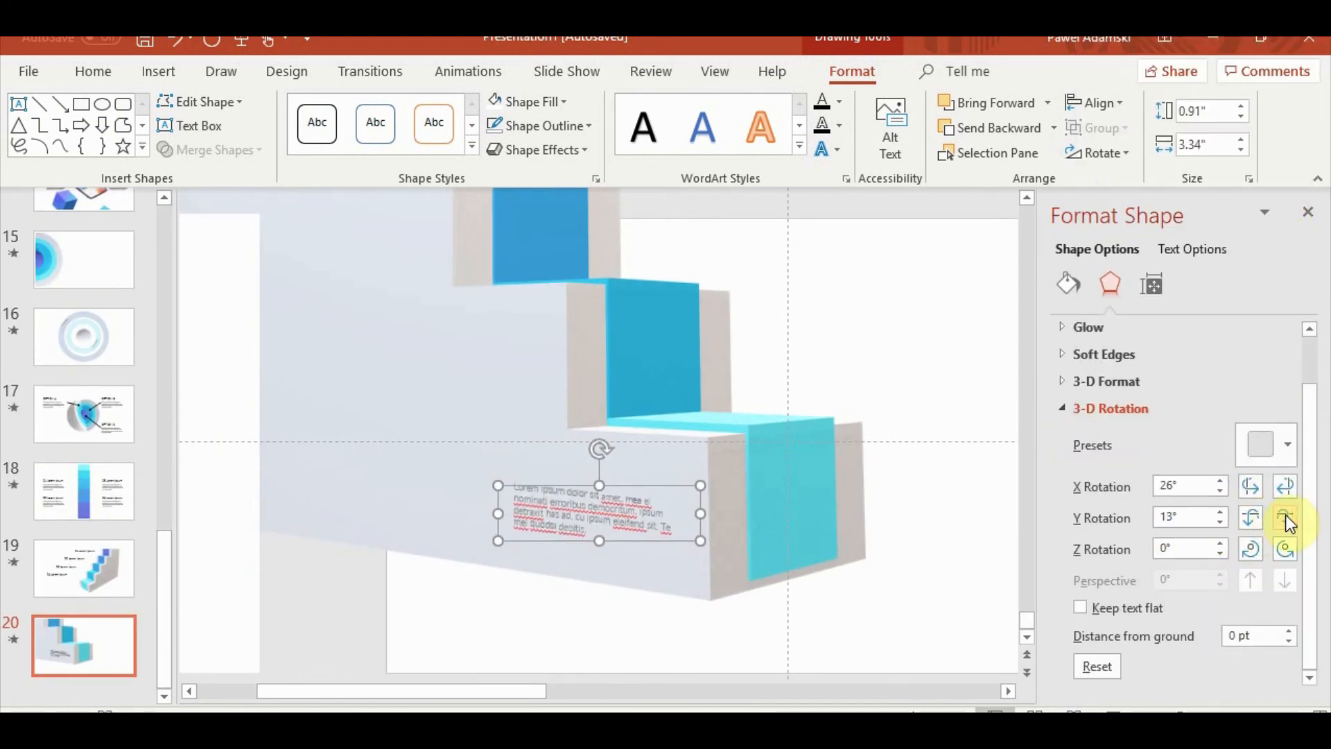
pyautogui.click(1253, 517)
pyautogui.click(1284, 490)
pyautogui.click(1287, 552)
pyautogui.click(1253, 551)
pyautogui.click(1280, 520)
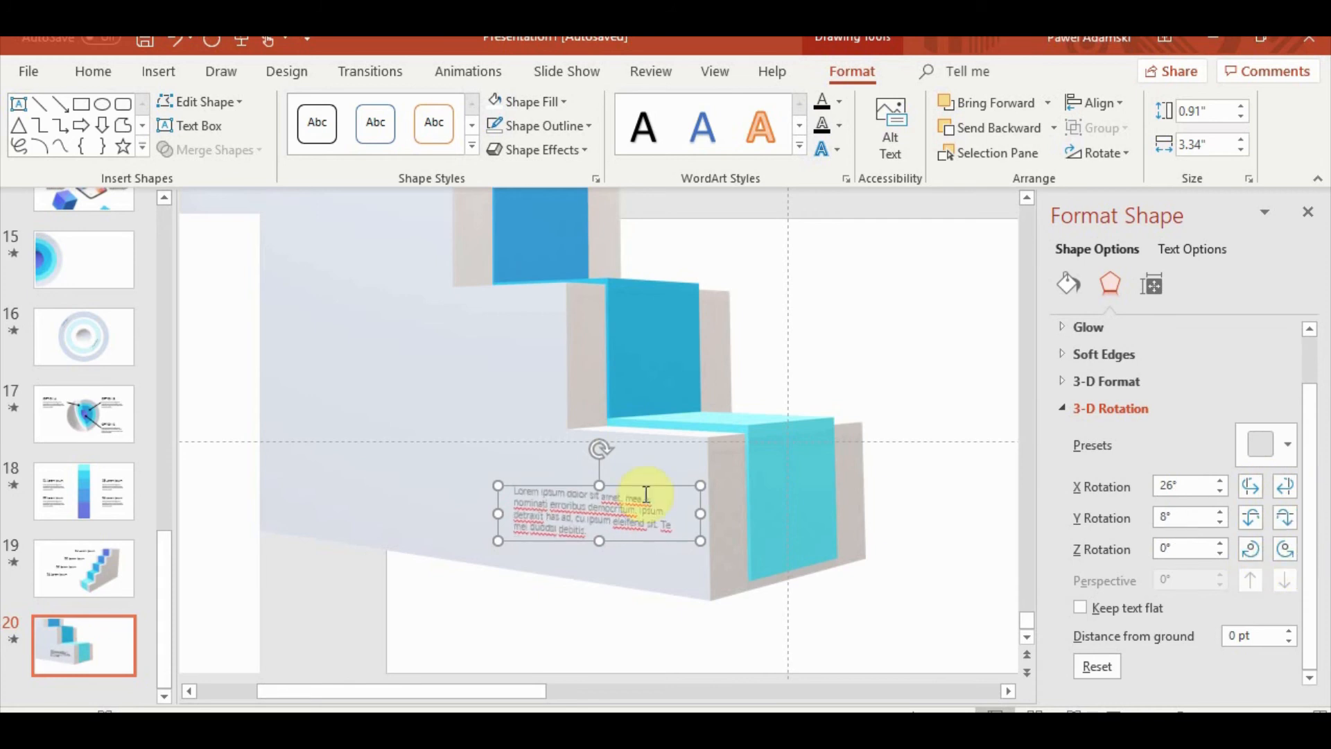